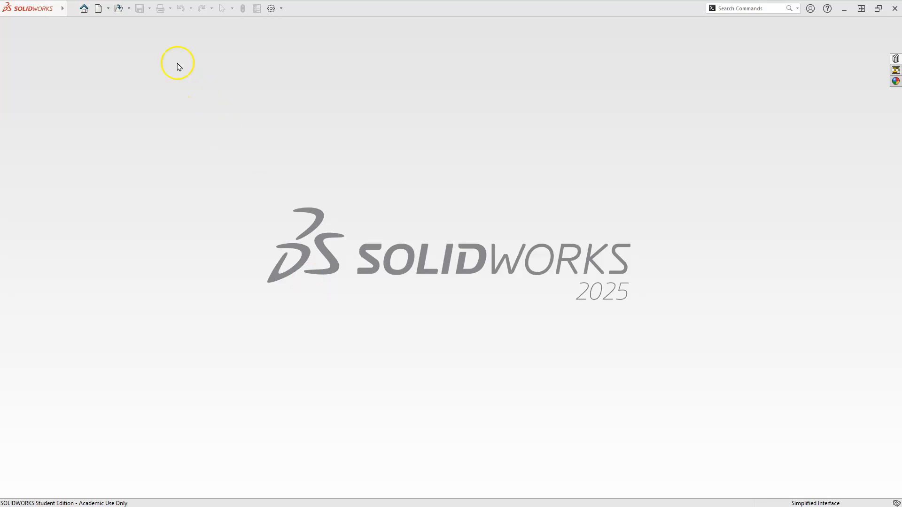
Create a new part document from the Part template.
left_click(98, 9)
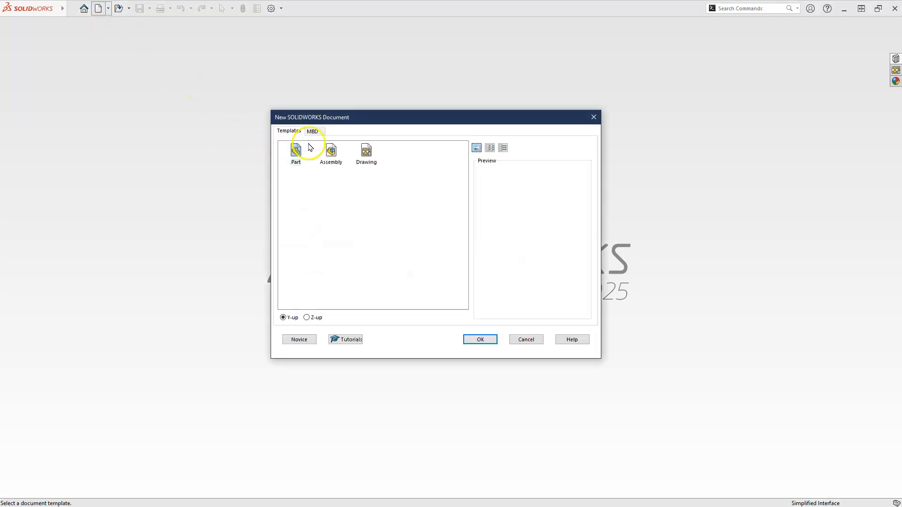
left_click(298, 155)
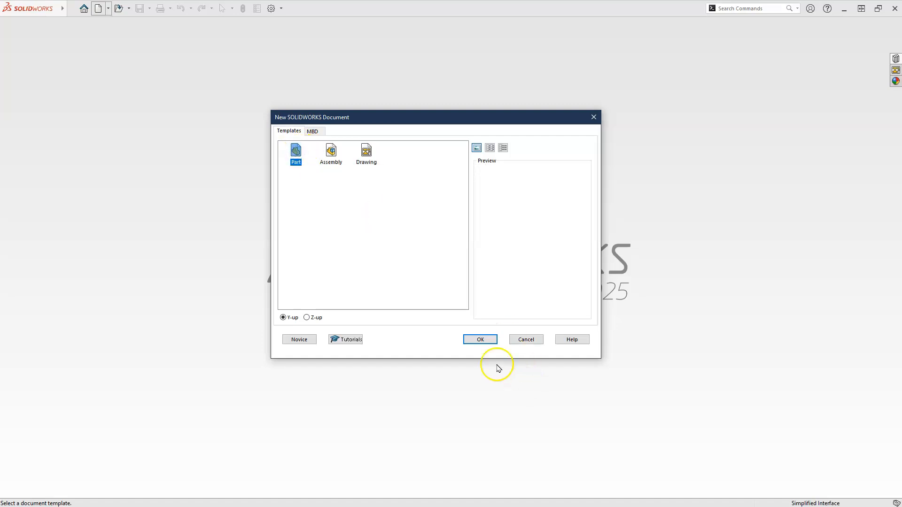
left_click(479, 339)
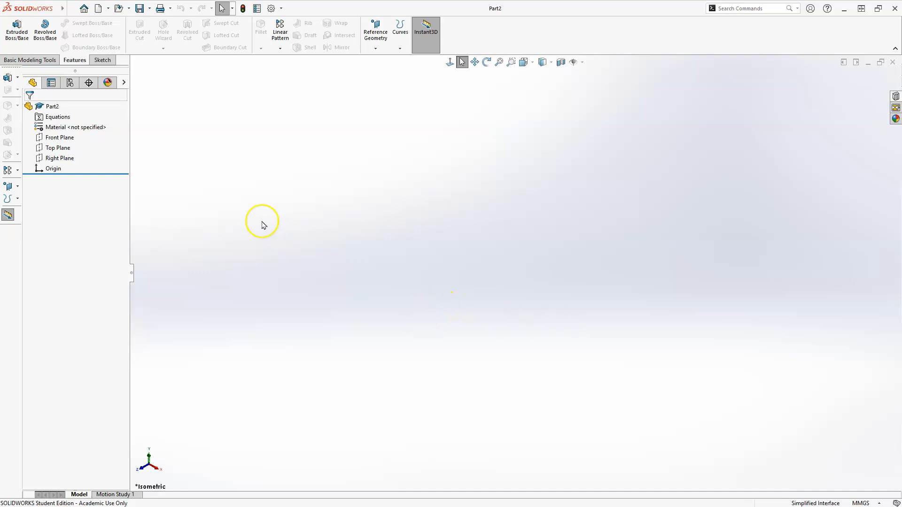
Start an extruded boss on the Top Plane and sketch a center rectangle about 155 mm wide centred on the origin.
left_click(14, 34)
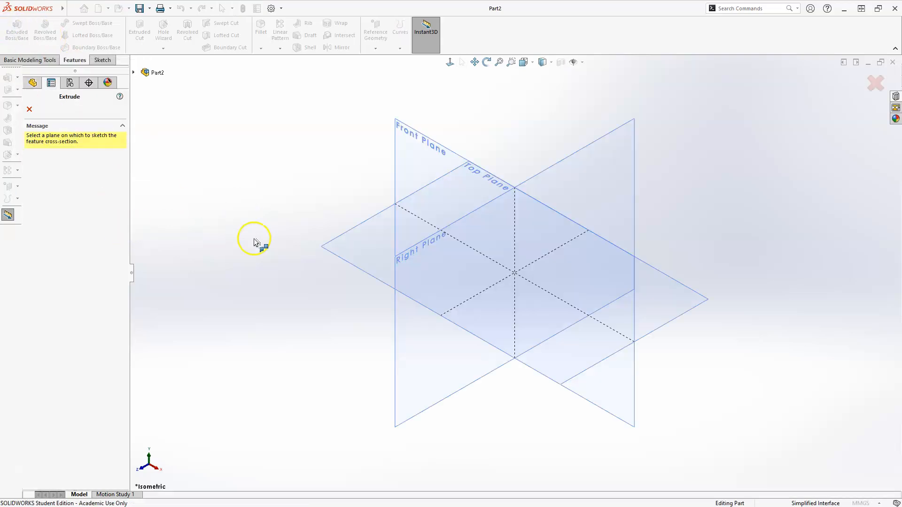
left_click(352, 245)
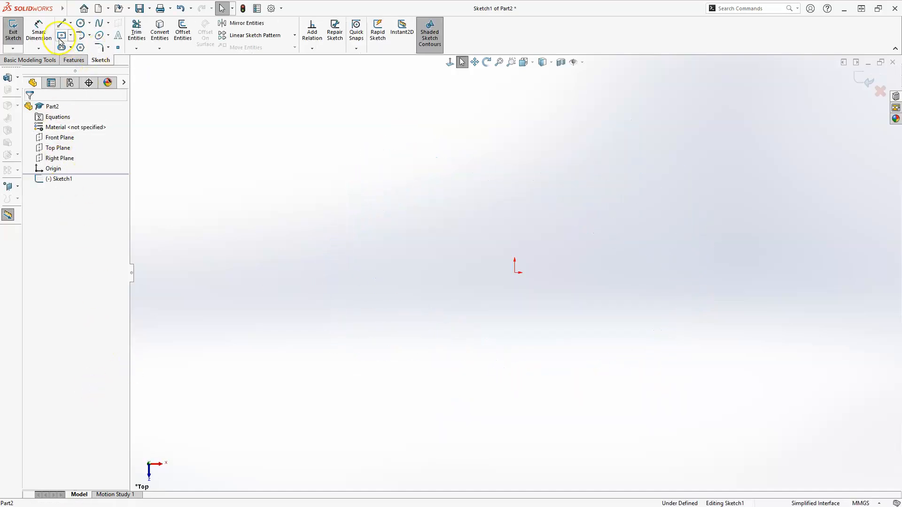
left_click(71, 36)
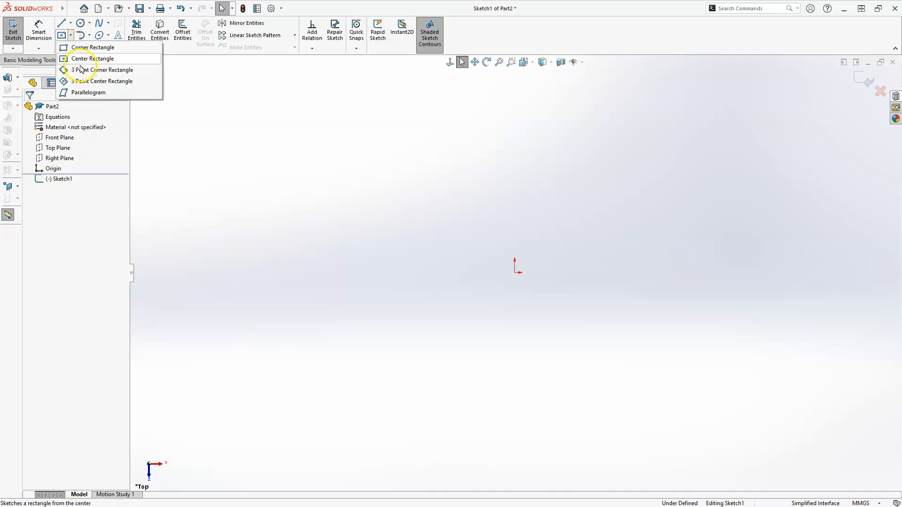
left_click(80, 59)
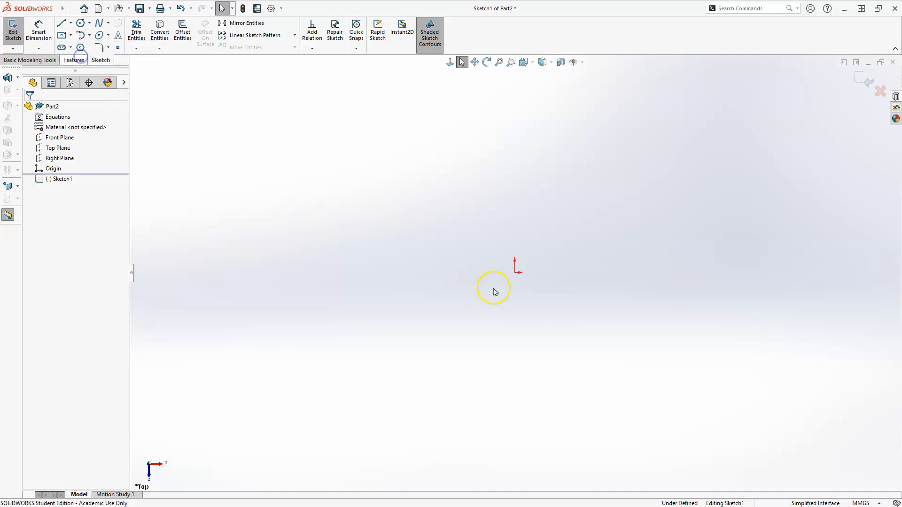
left_click(515, 273)
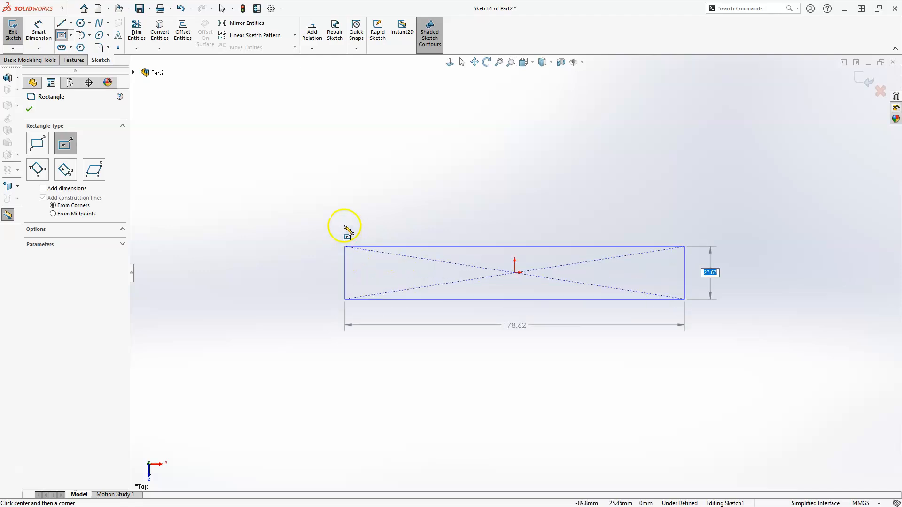
left_click(367, 204)
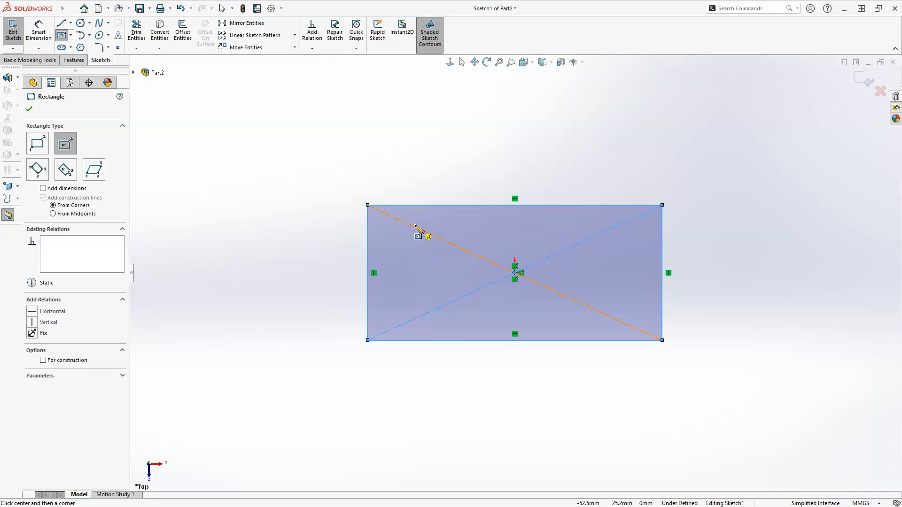
key("Escape")
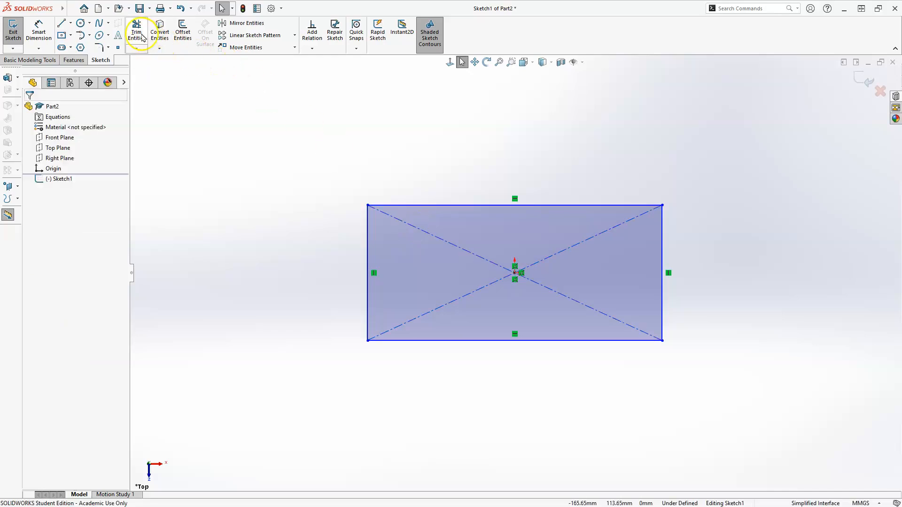
Dimension the rectangle's upper horizontal edge and set its length to 80 mm.
left_click(39, 29)
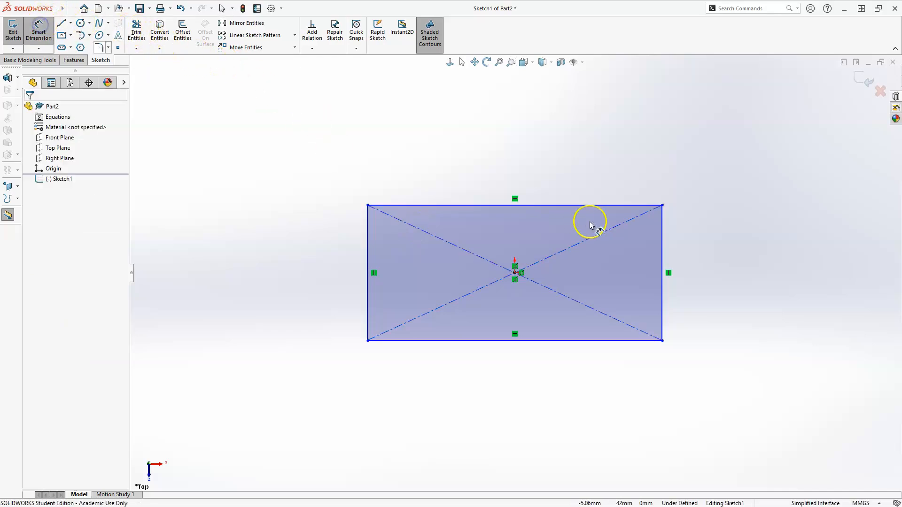
left_click(568, 206)
left_click(542, 164)
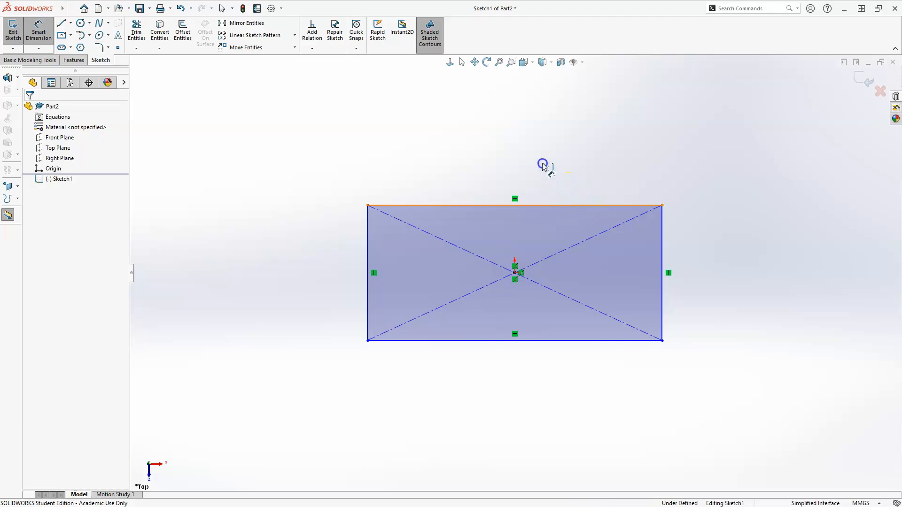
left_click(506, 158)
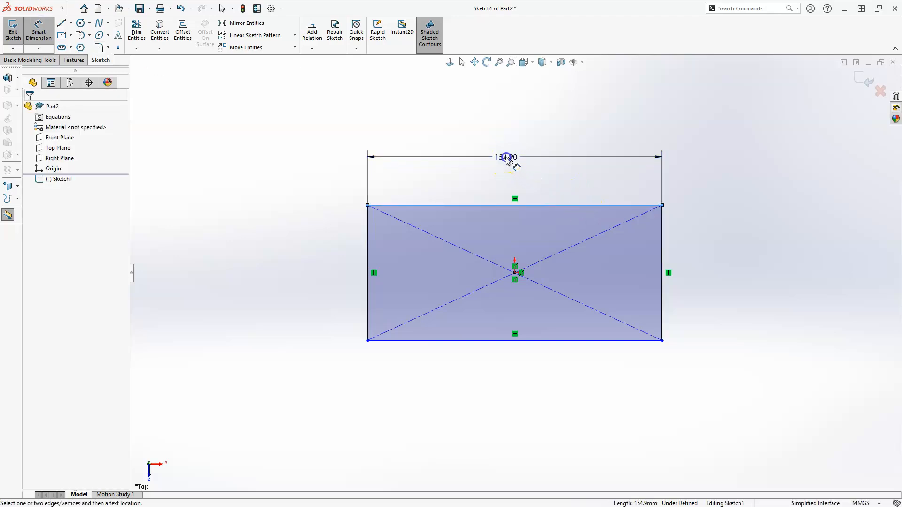
double_click(506, 158)
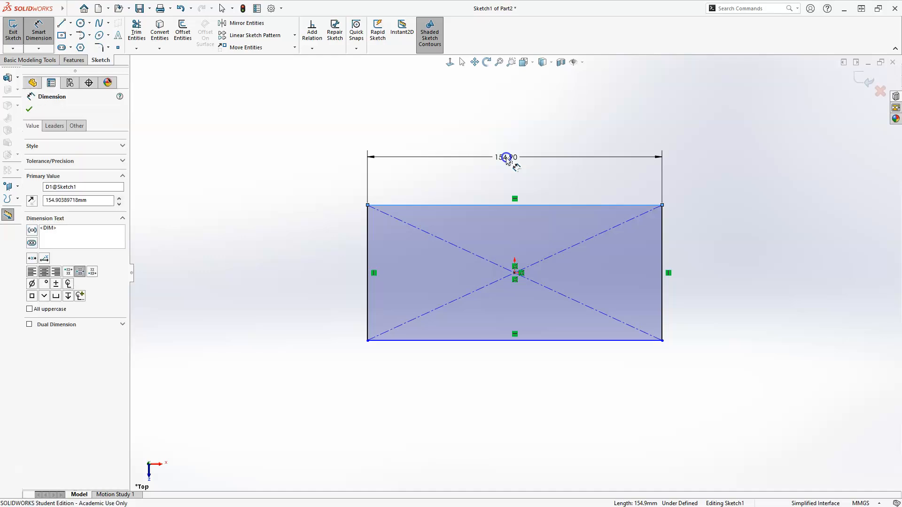
type("80")
key("Return")
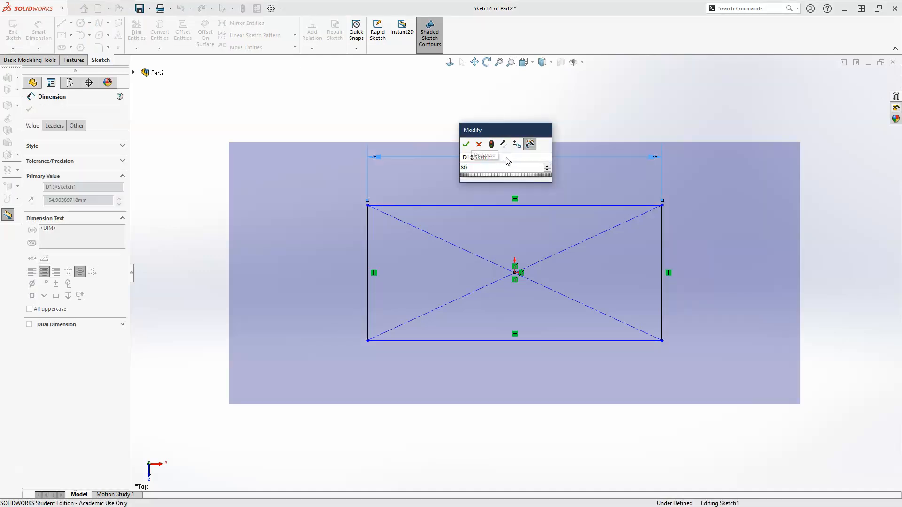
left_click(517, 187)
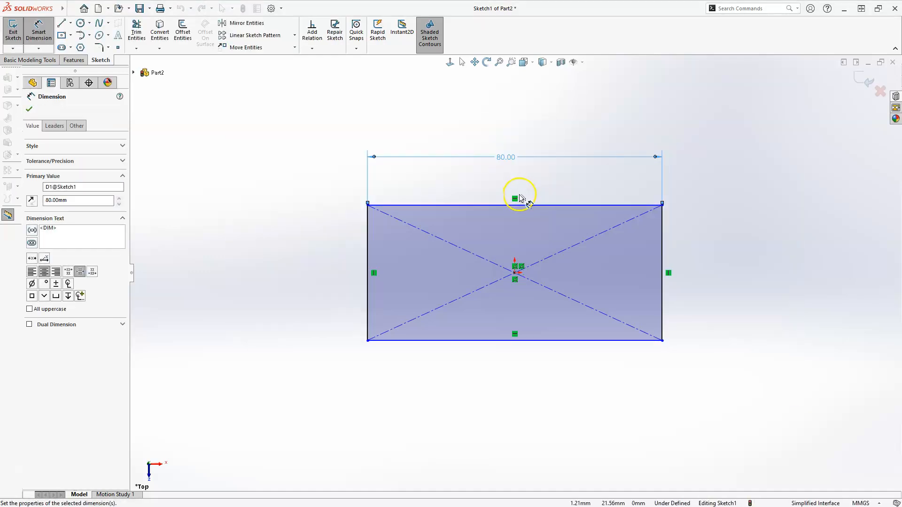
Dimension the rectangle's left vertical edge and set its length to 50 mm.
left_click(367, 250)
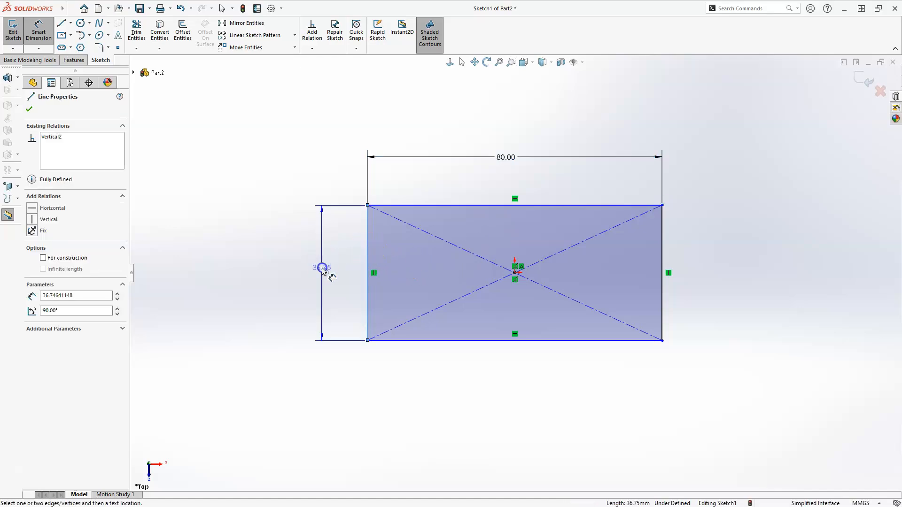
left_click(323, 269)
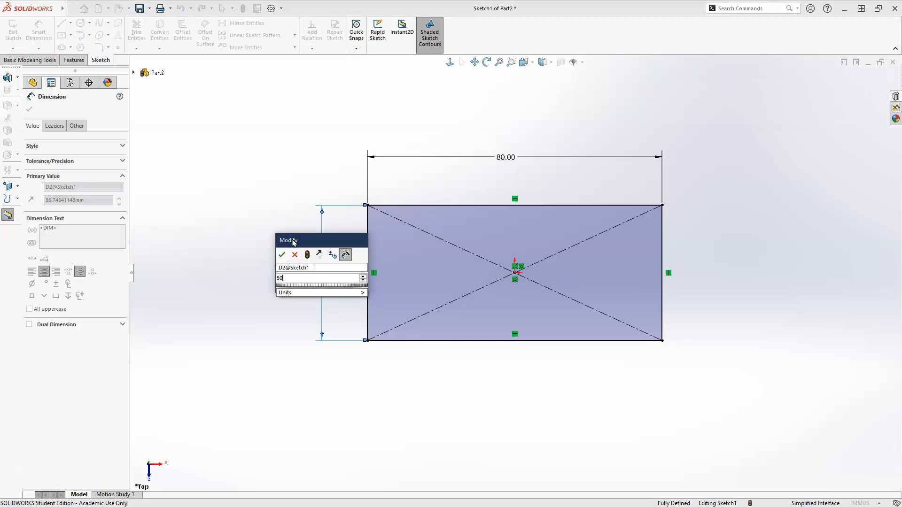
key("Return")
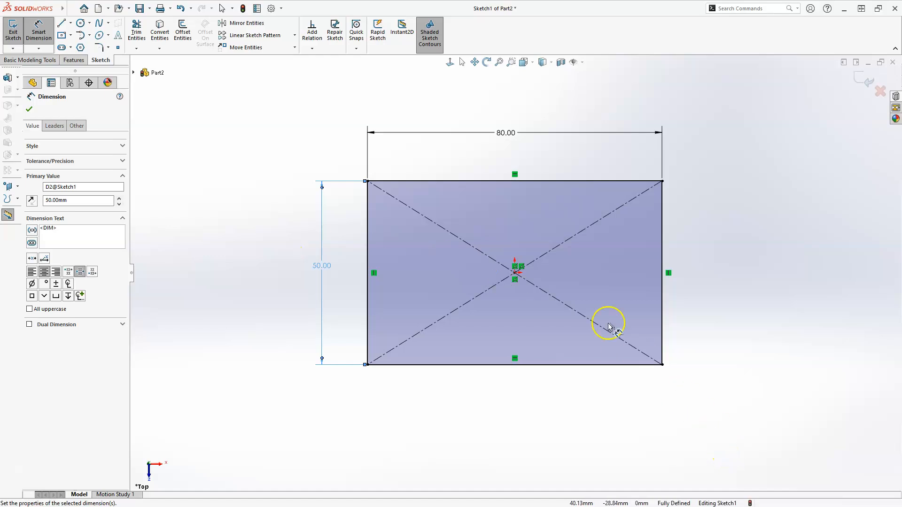
key("Escape")
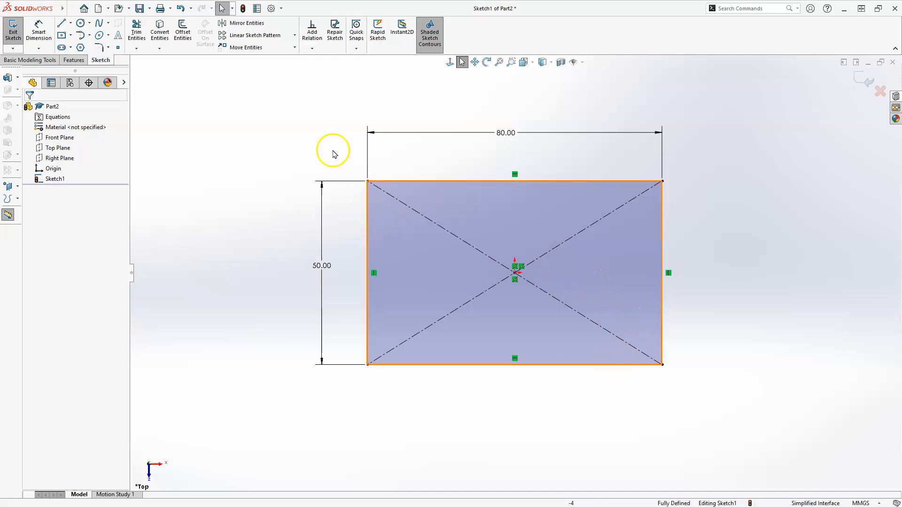
Sketch a circle about 16 mm in diameter inside the rectangle, centred about 21 mm right of the origin.
left_click(80, 23)
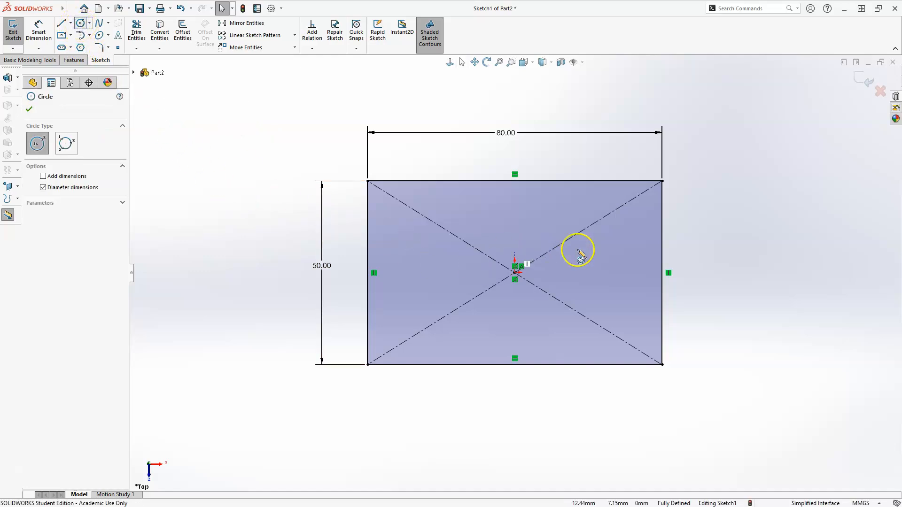
left_click(592, 272)
left_click(602, 247)
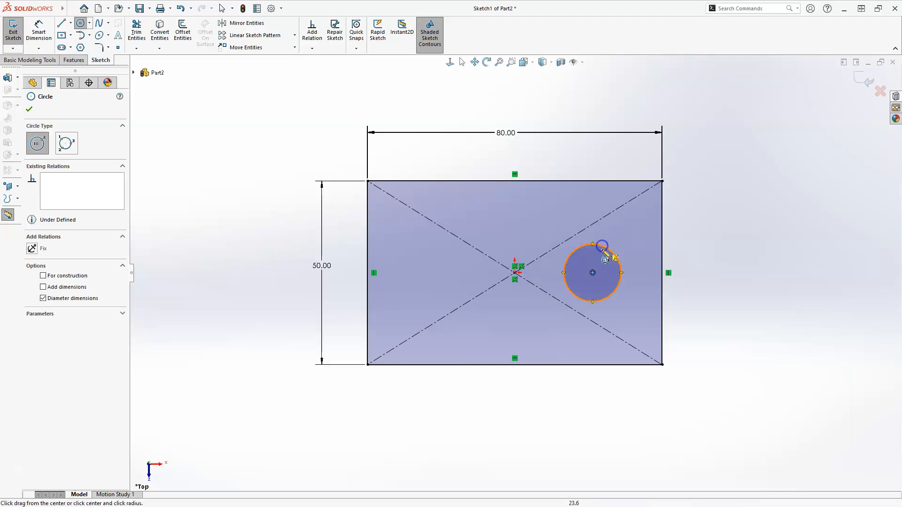
key("Escape")
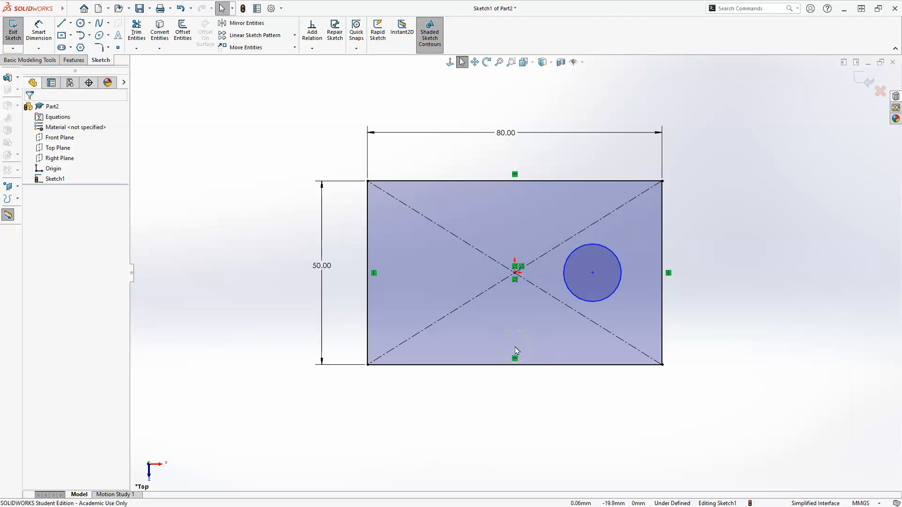
Dimension the distance from the rectangle's left edge to the circle's centre as 55 mm.
left_click(40, 27)
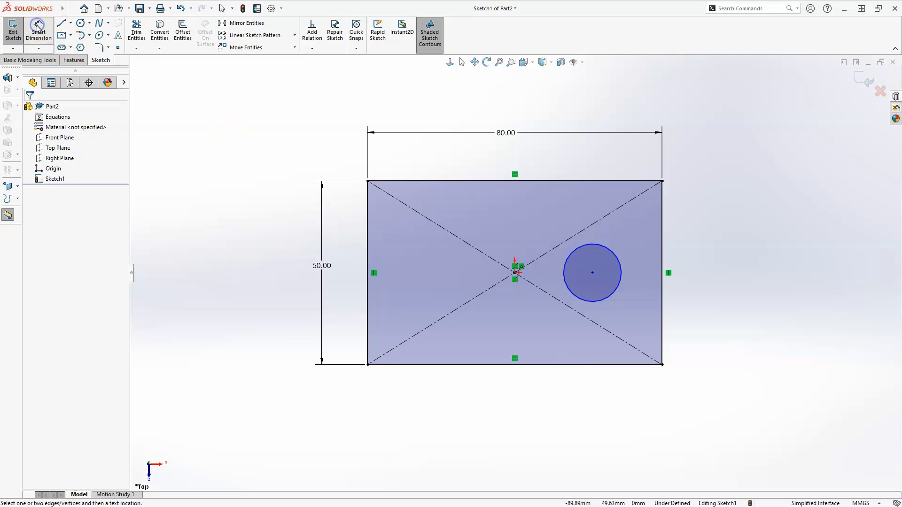
left_click(367, 333)
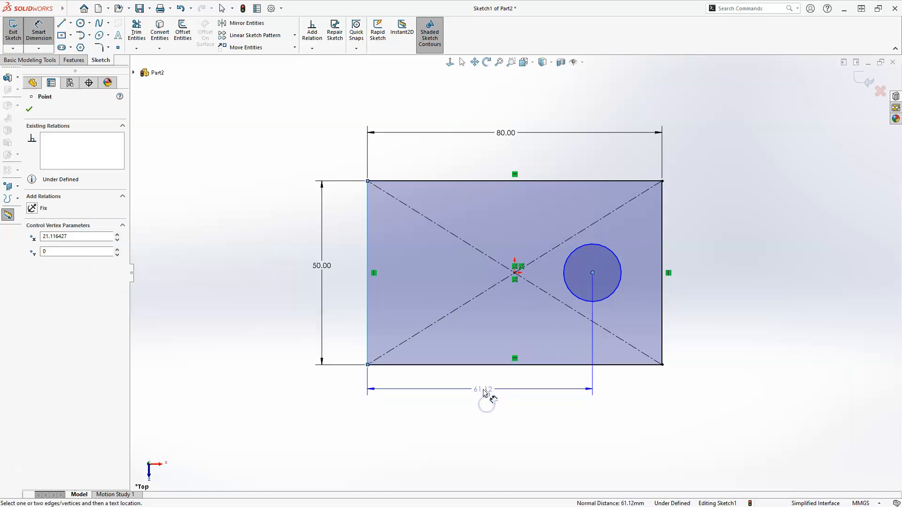
left_click(484, 392)
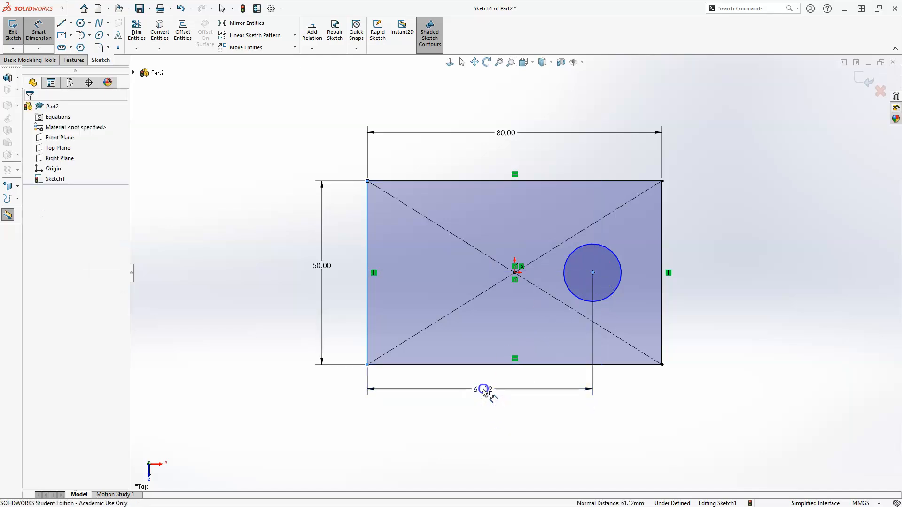
type("55")
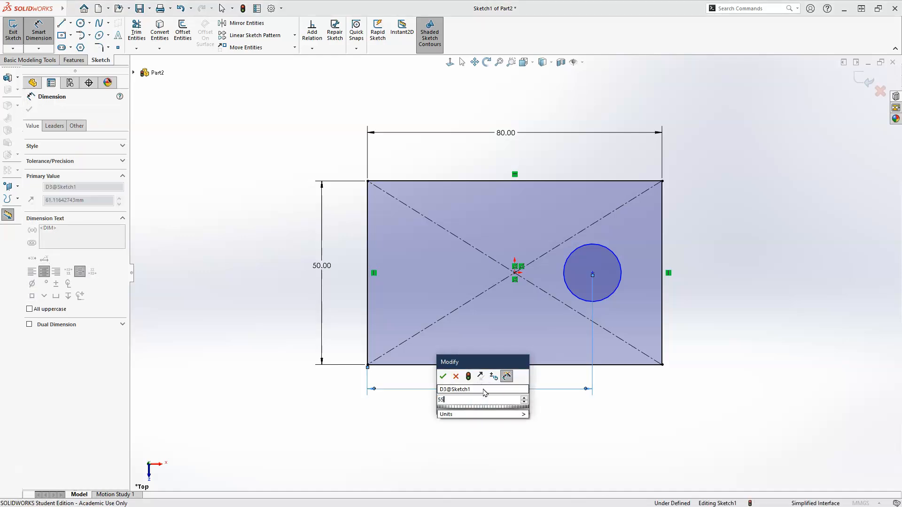
key("Return")
left_click(488, 389)
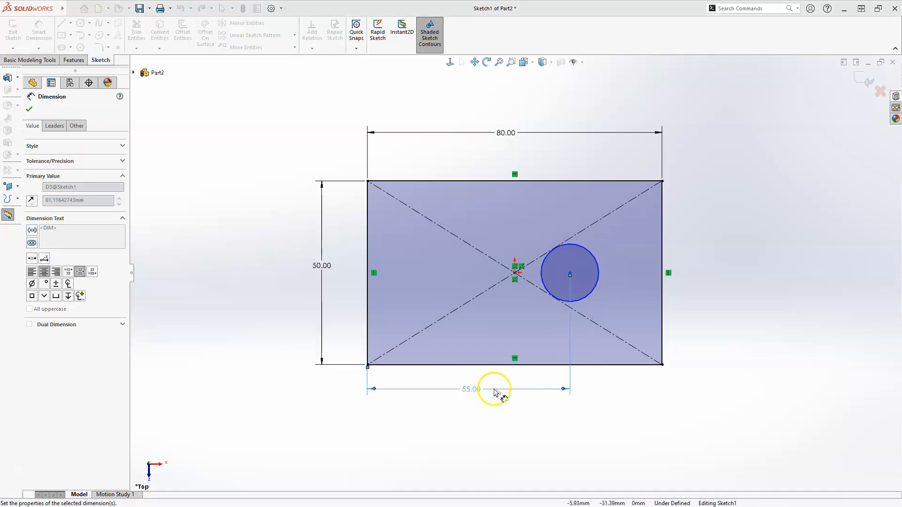
key("Escape")
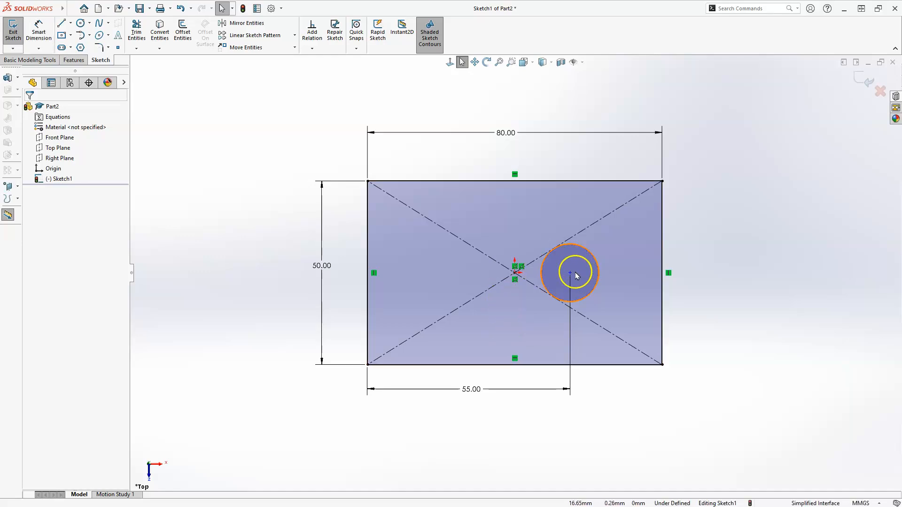
Add a horizontal relation between the circle's centre point and the origin.
left_click(570, 274)
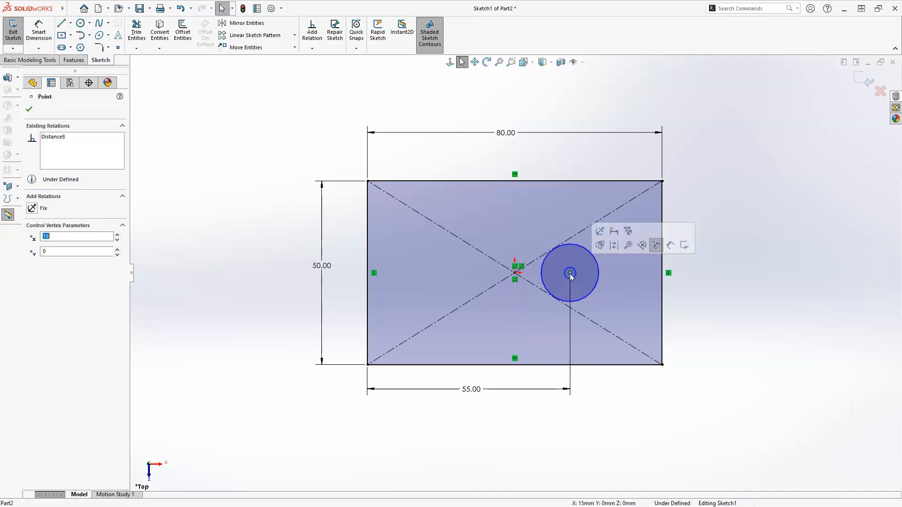
left_click(515, 273)
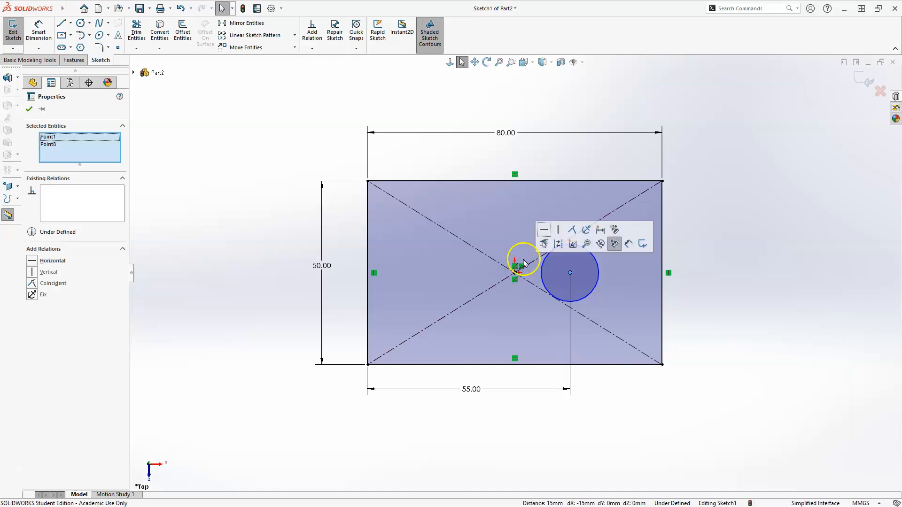
left_click(543, 232)
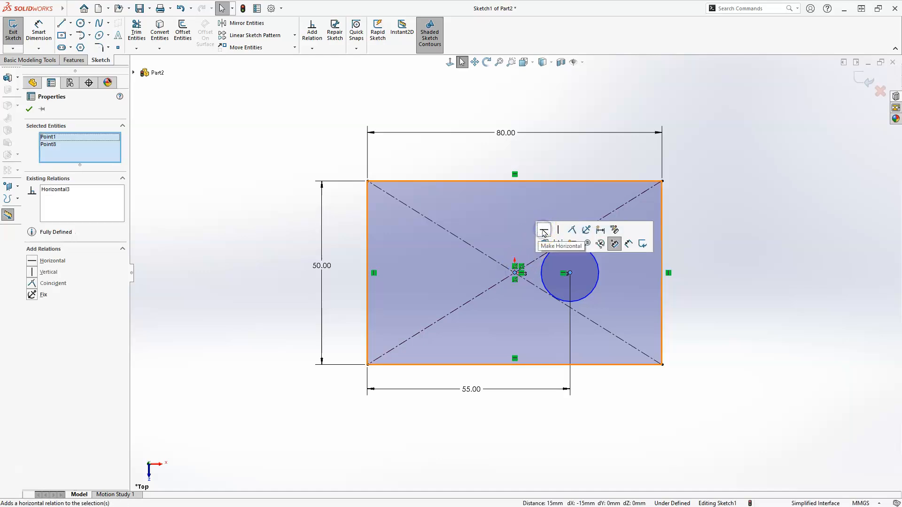
left_click(523, 413)
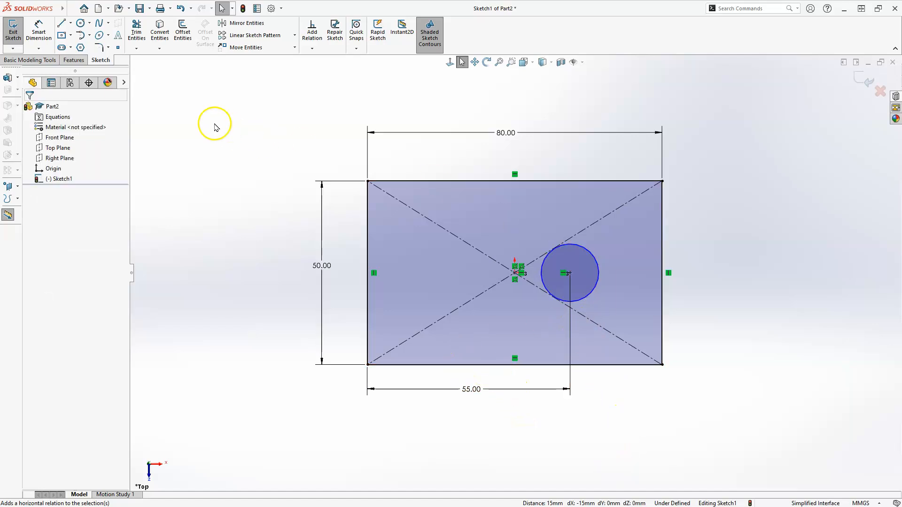
Dimension the circle's diameter and set it to 24 mm.
left_click(39, 29)
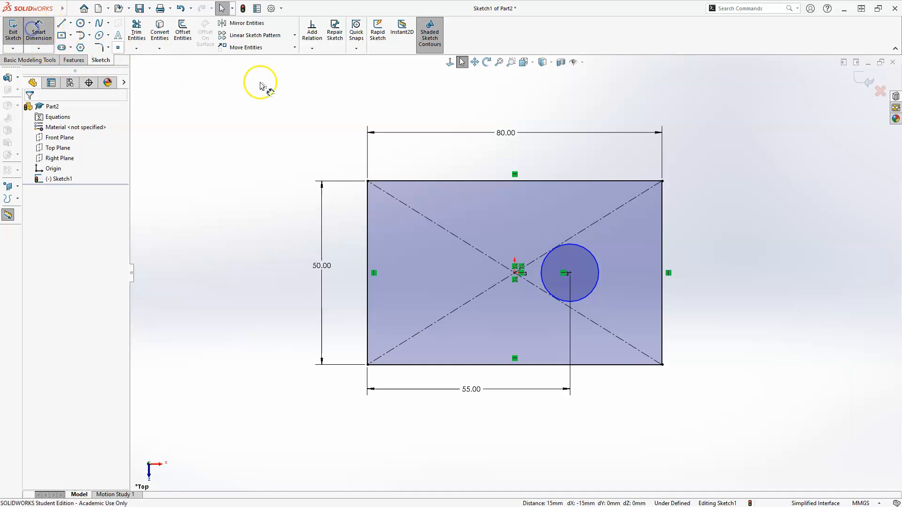
left_click(594, 258)
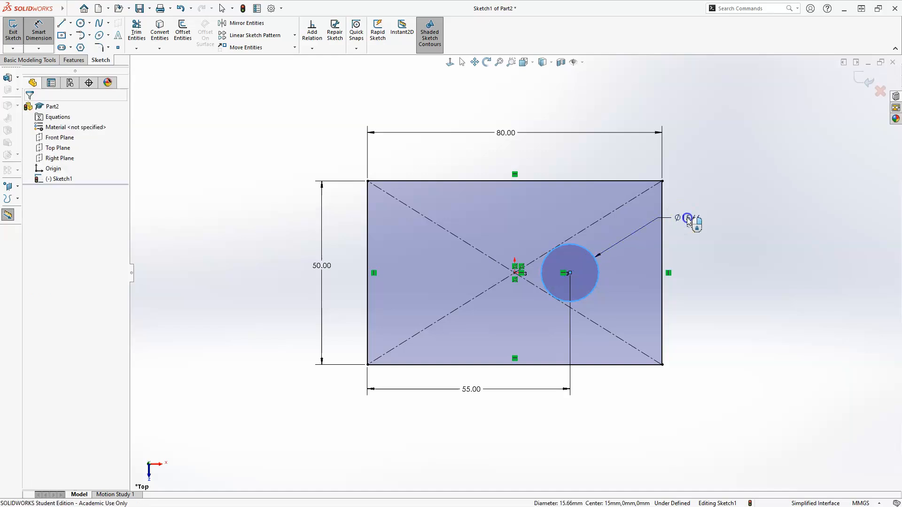
left_click(687, 221)
type("24")
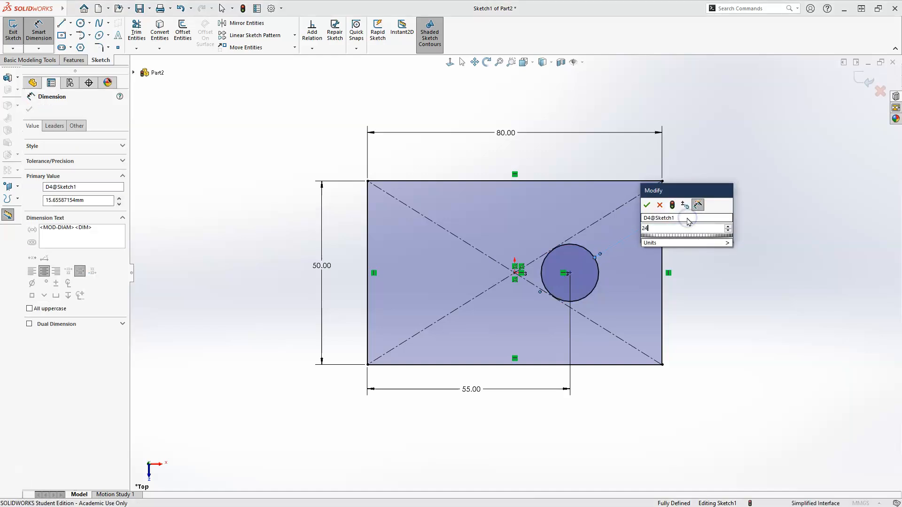
key("Return")
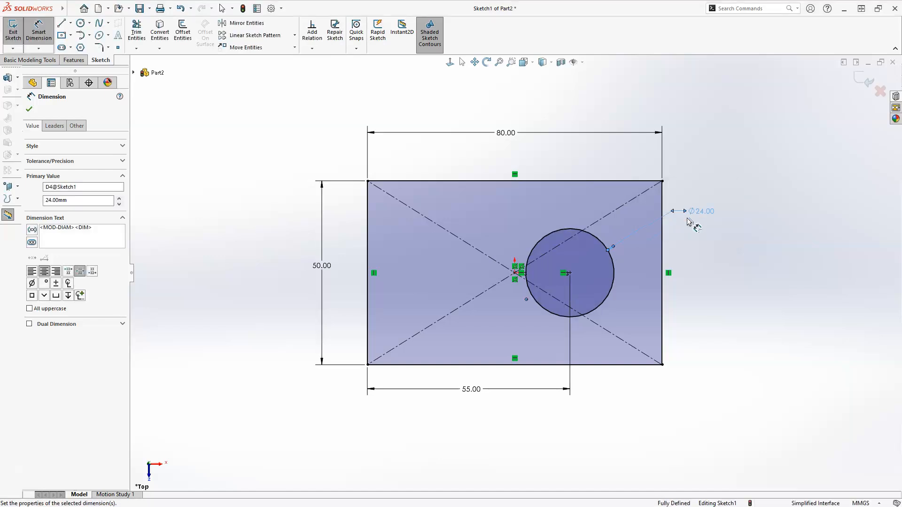
key("Escape")
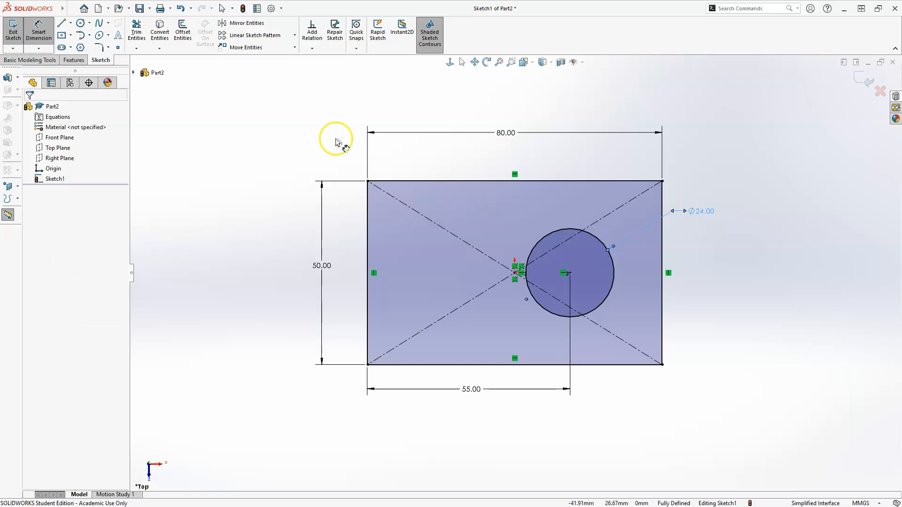
Apply 15 mm sketch fillets to the rectangle's upper-right and lower-right corners.
left_click(99, 47)
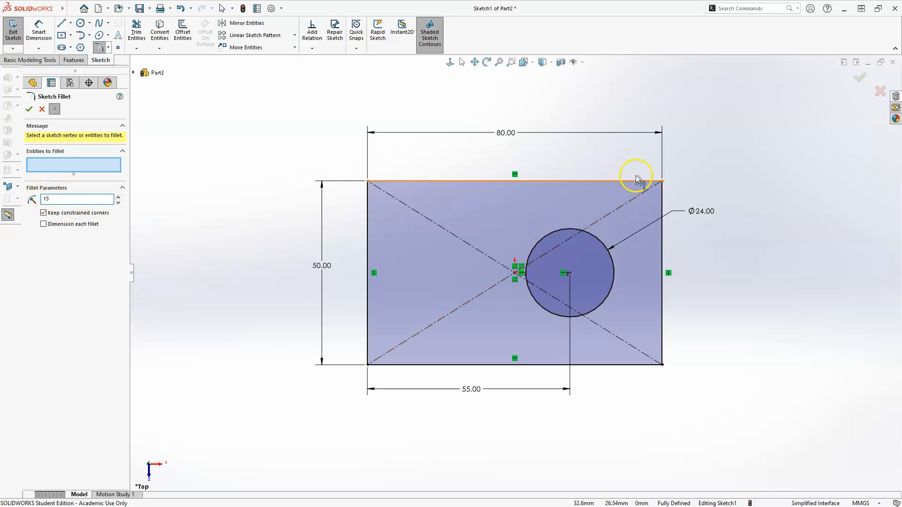
left_click(663, 181)
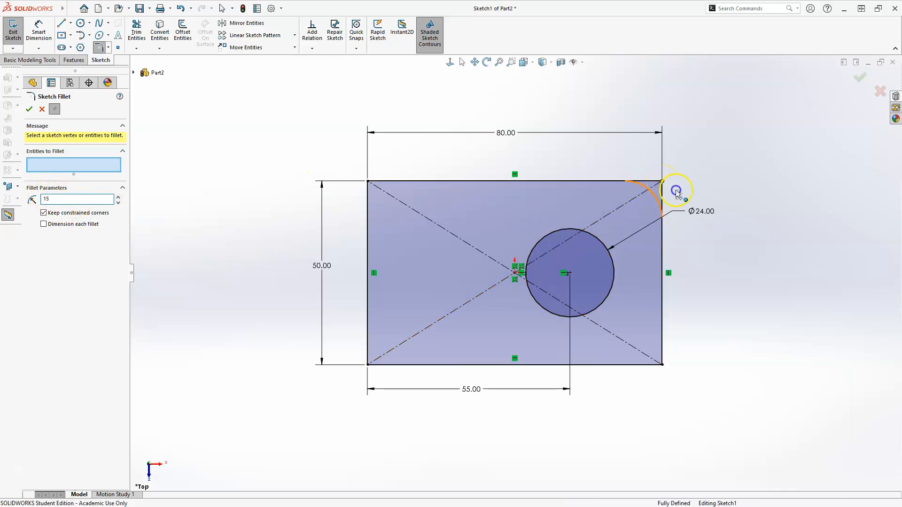
left_click(663, 365)
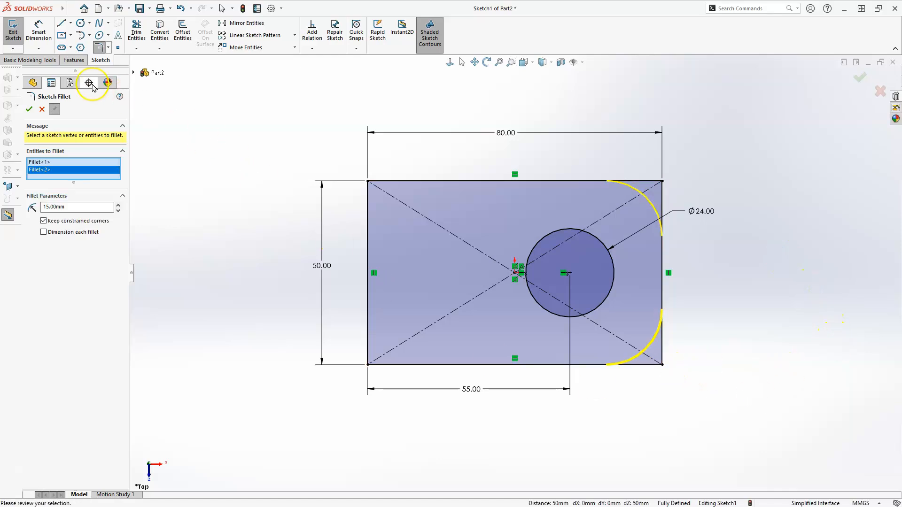
left_click(29, 109)
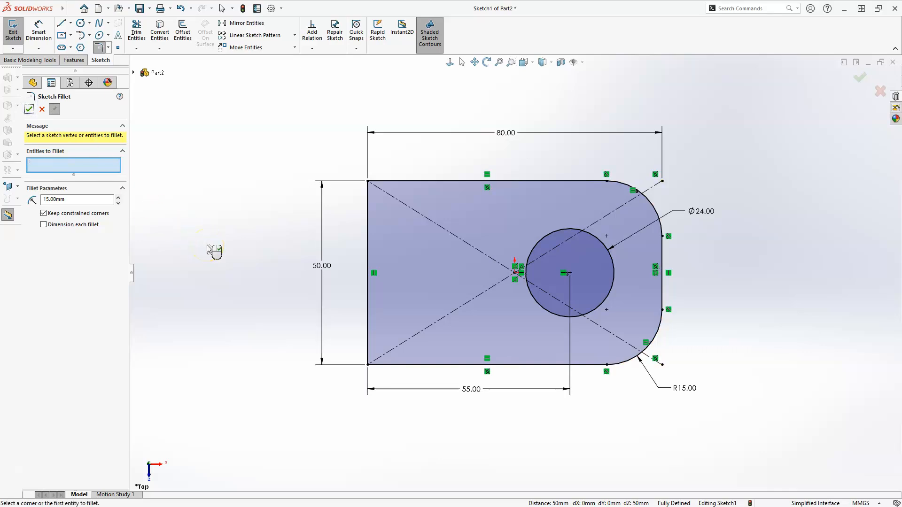
left_click(860, 81)
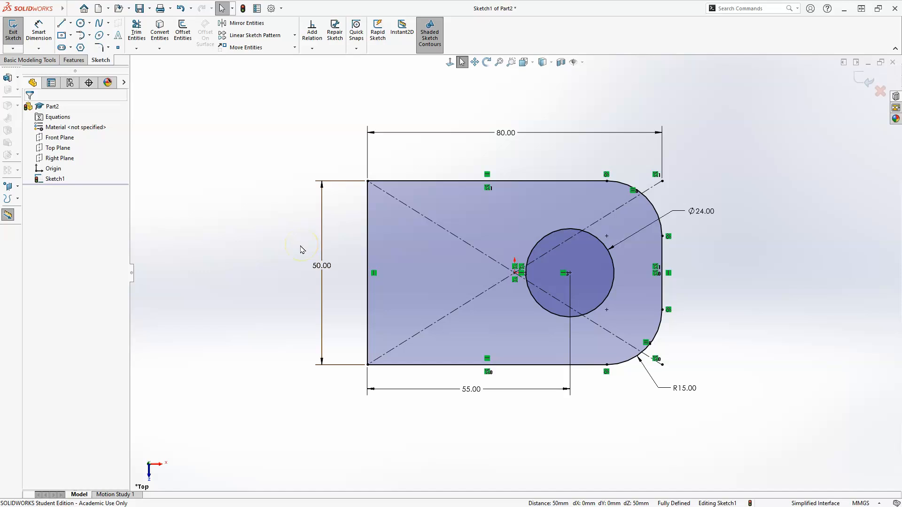
mouse_move(319, 277)
middle_mouse_down()
mouse_move(305, 256)
mouse_move(316, 183)
mouse_move(286, 114)
mouse_move(315, 93)
mouse_move(306, 70)
mouse_move(385, 252)
mouse_move(350, 279)
mouse_move(352, 296)
middle_mouse_up()
key("Escape")
Finish the sketch and extrude it as a Blind boss 10 mm deep in the reversed, downward direction.
left_click(859, 79)
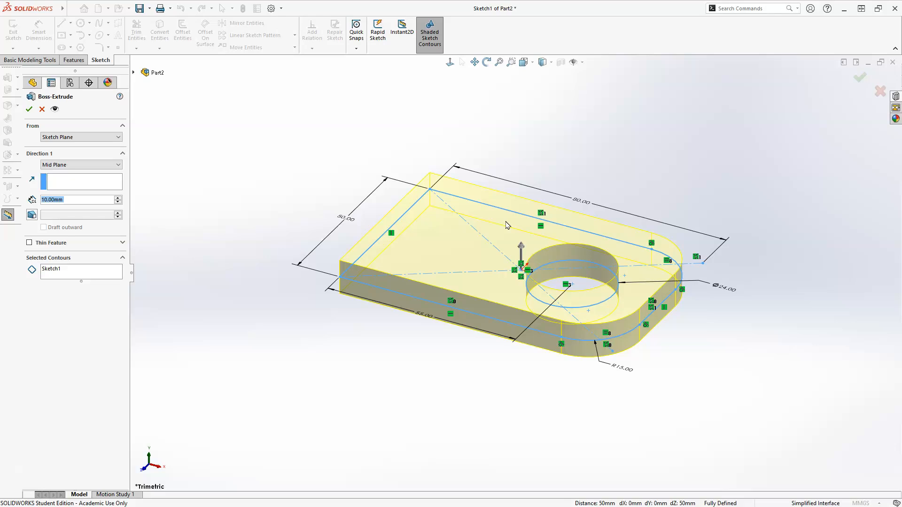
left_click(117, 166)
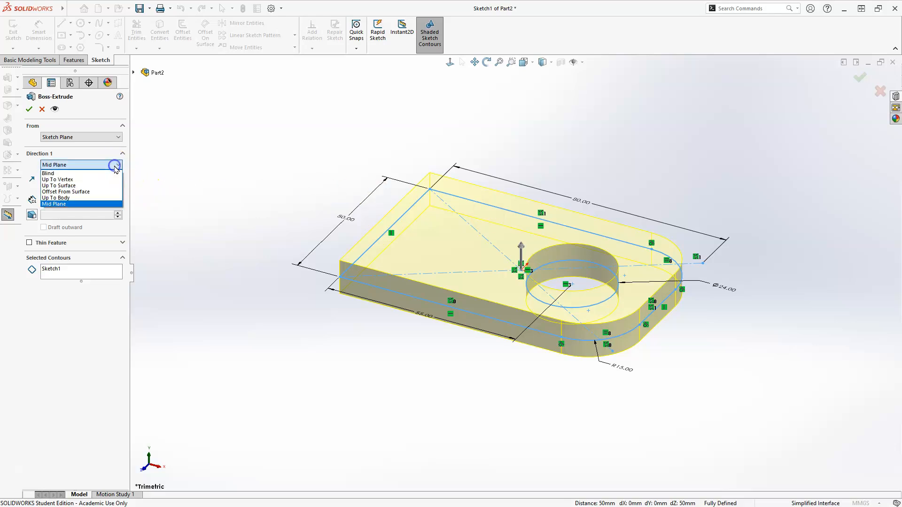
left_click(59, 174)
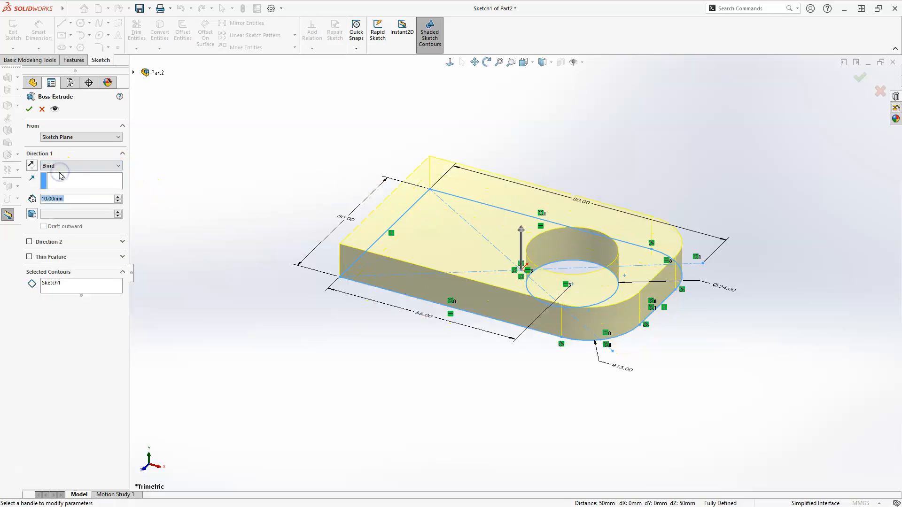
left_click(31, 166)
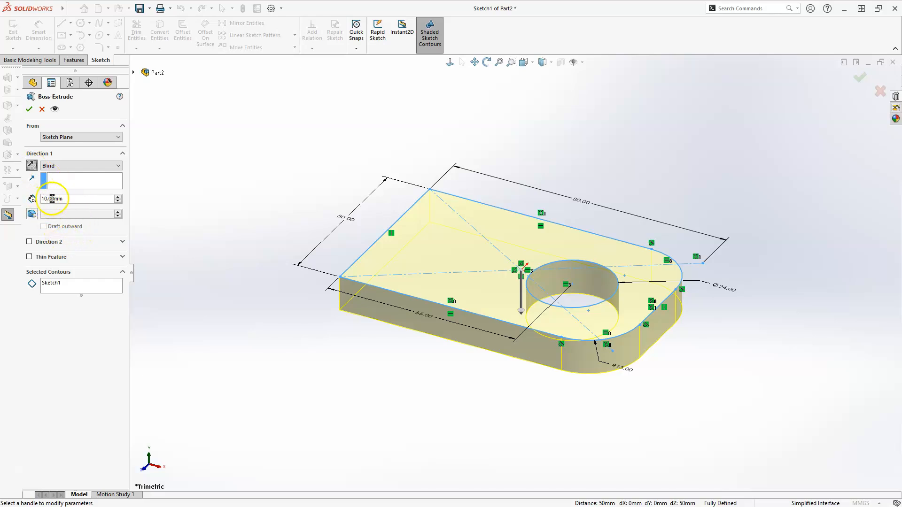
left_click(28, 110)
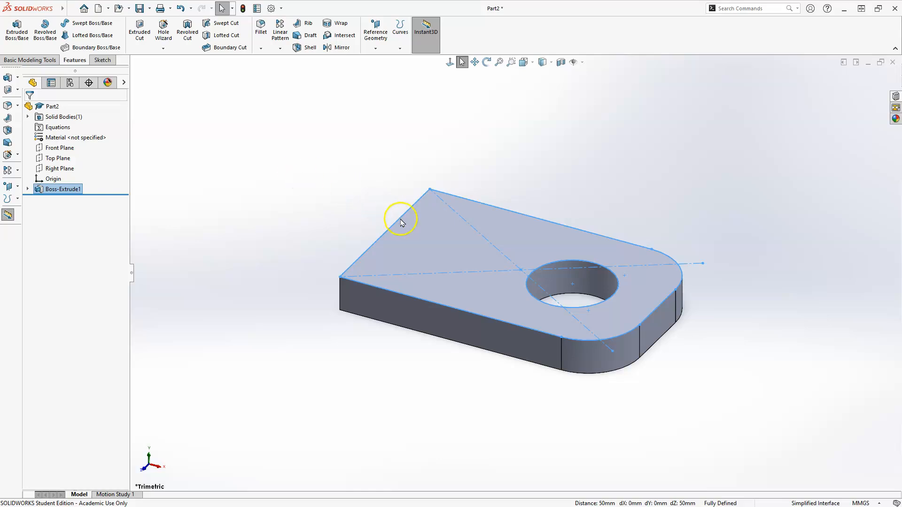
Start a new sketch on the top face of the extruded plate.
left_click(433, 248)
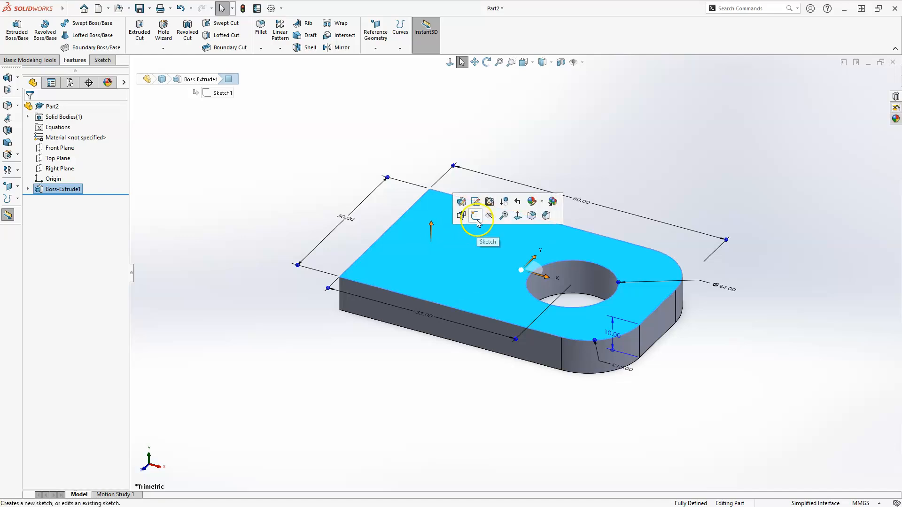
left_click(476, 217)
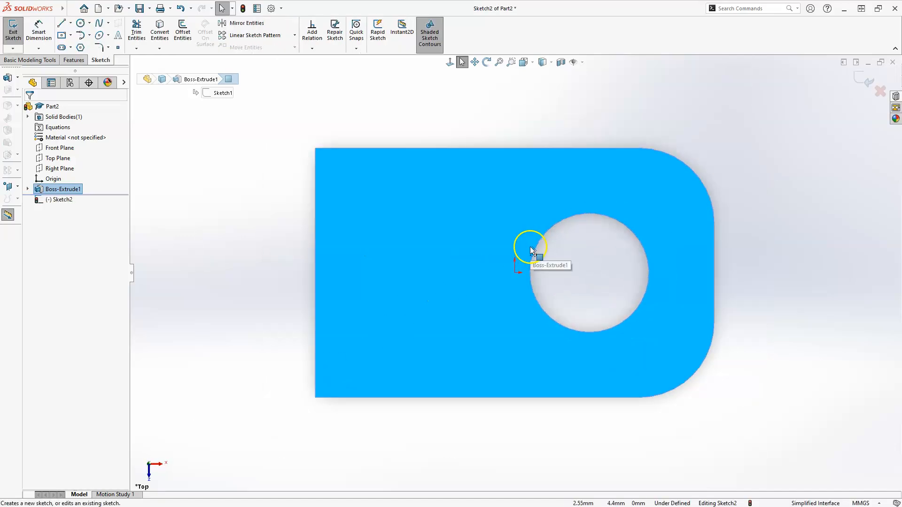
left_click(231, 232)
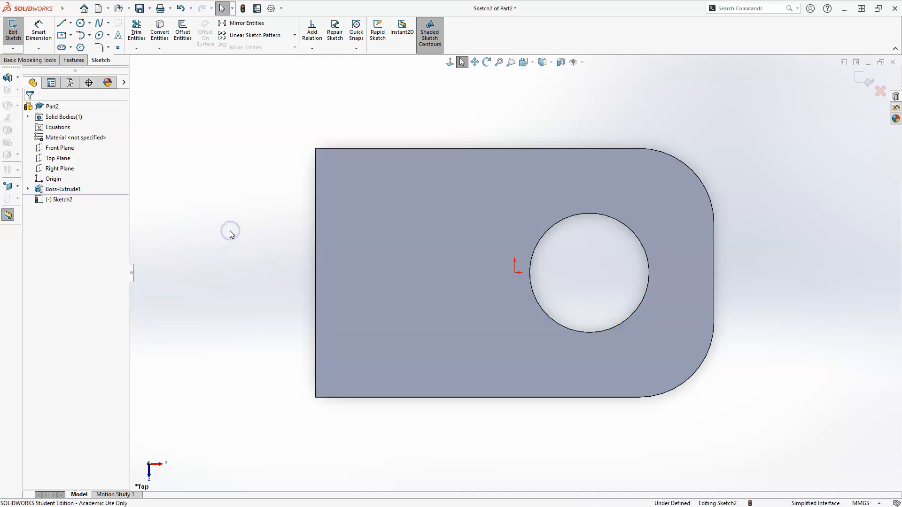
Offset the plate's left and lower edges 10 mm inward using the reversed direction.
left_click(183, 32)
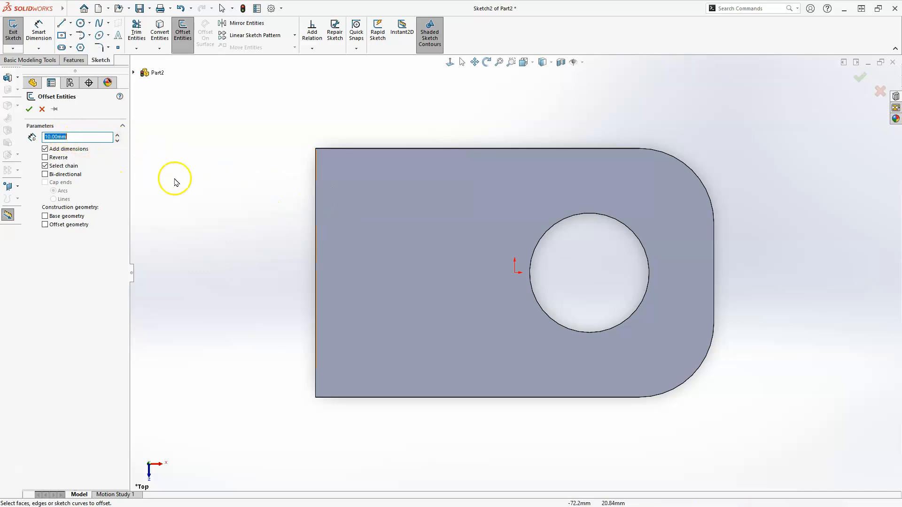
left_click(315, 212)
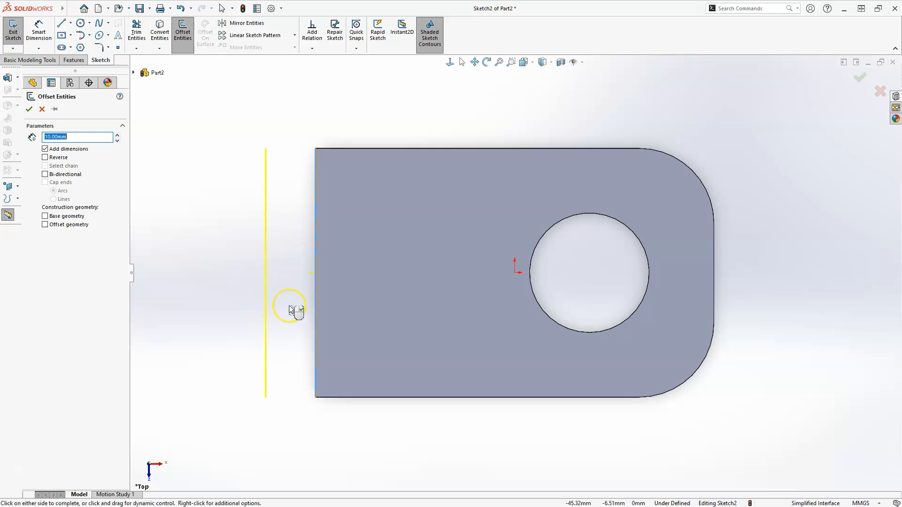
left_click(45, 157)
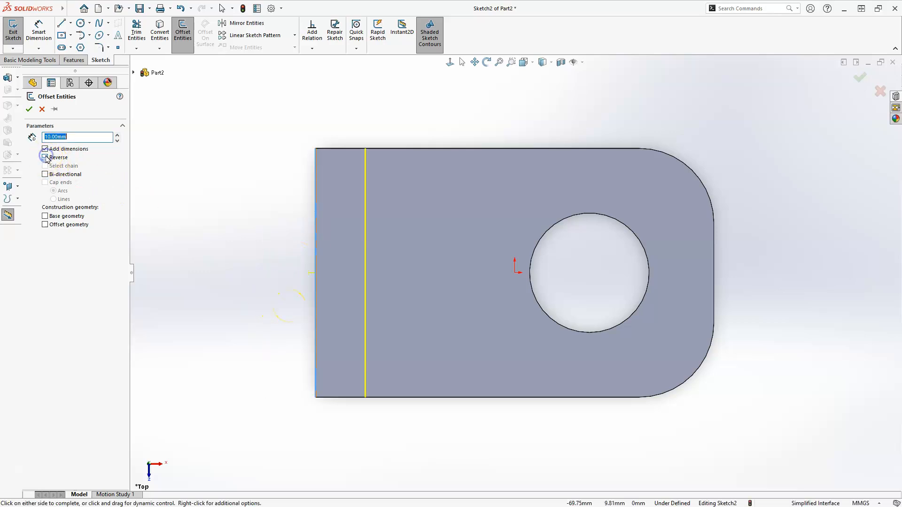
left_click(397, 397)
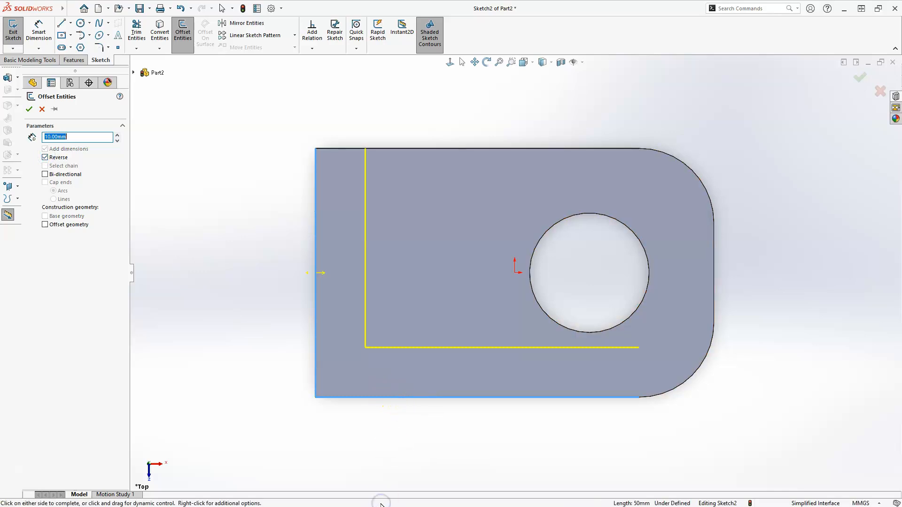
left_click(415, 276)
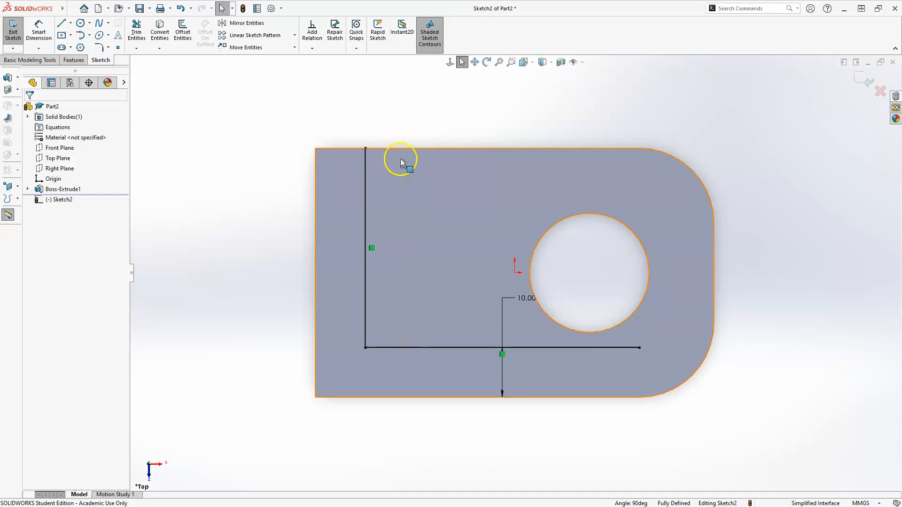
Offset the plate's upper straight edge 10 mm inward using the reversed direction.
left_click(423, 149)
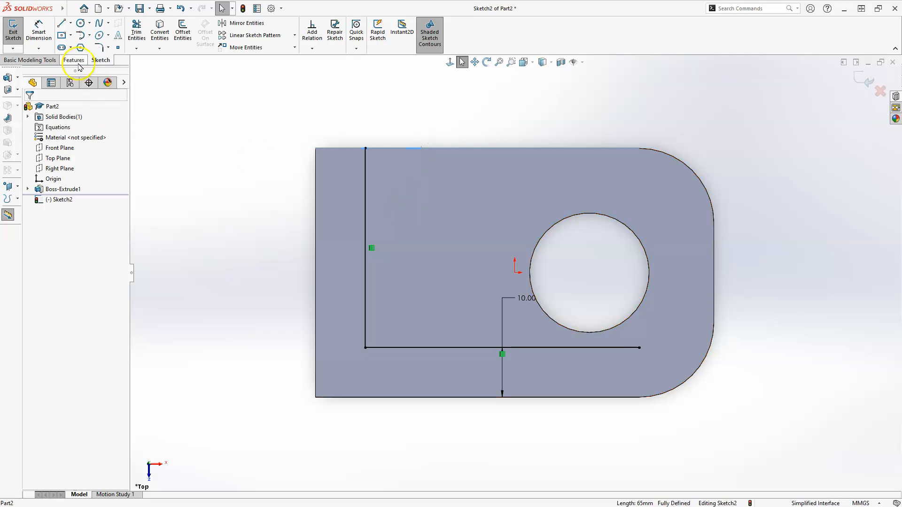
left_click(183, 34)
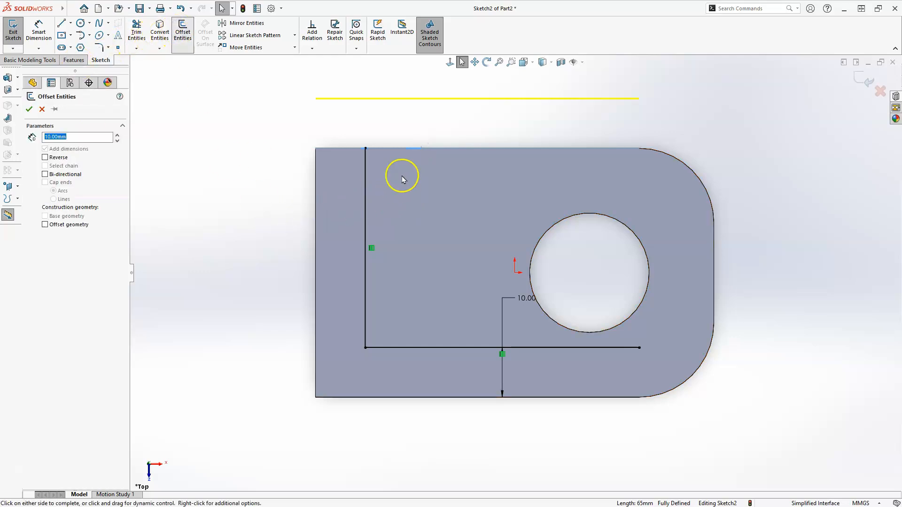
left_click(45, 158)
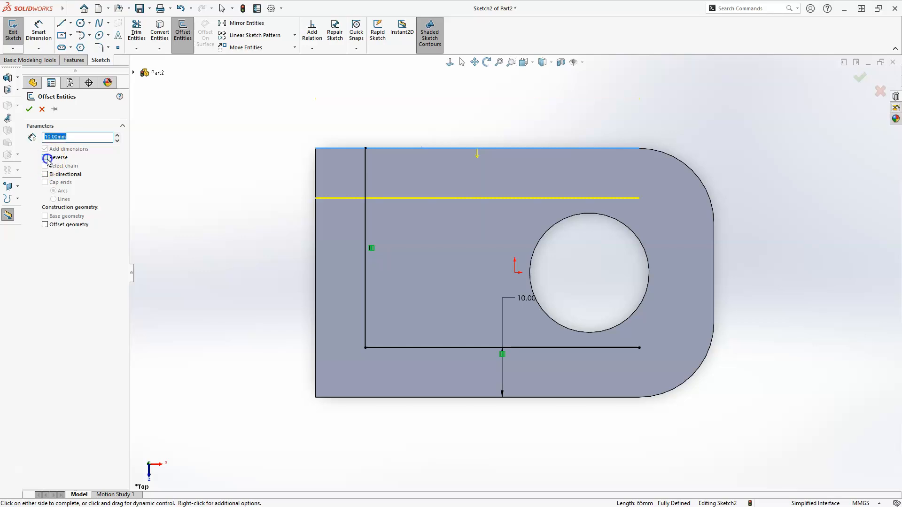
left_click(29, 109)
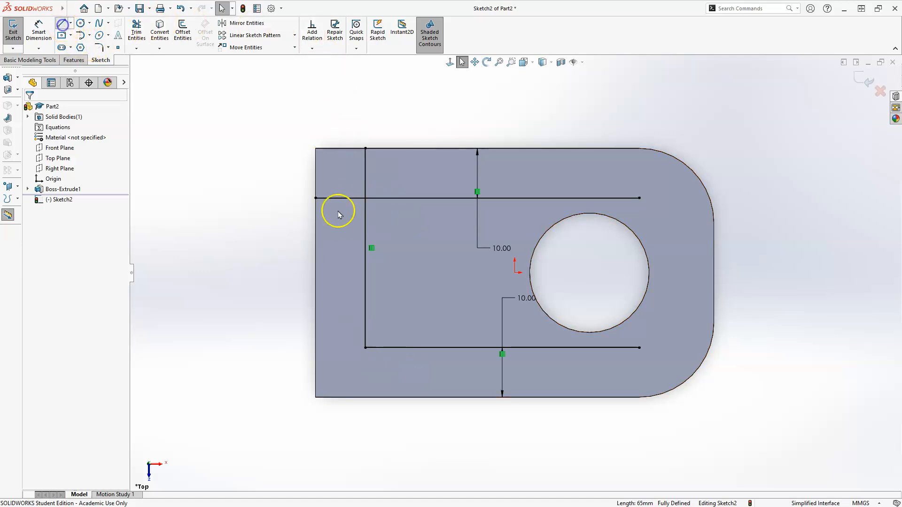
Sketch a vertical line about 60 mm long across the plate, between the left offset line and the hole, extending past both long edges.
key("l")
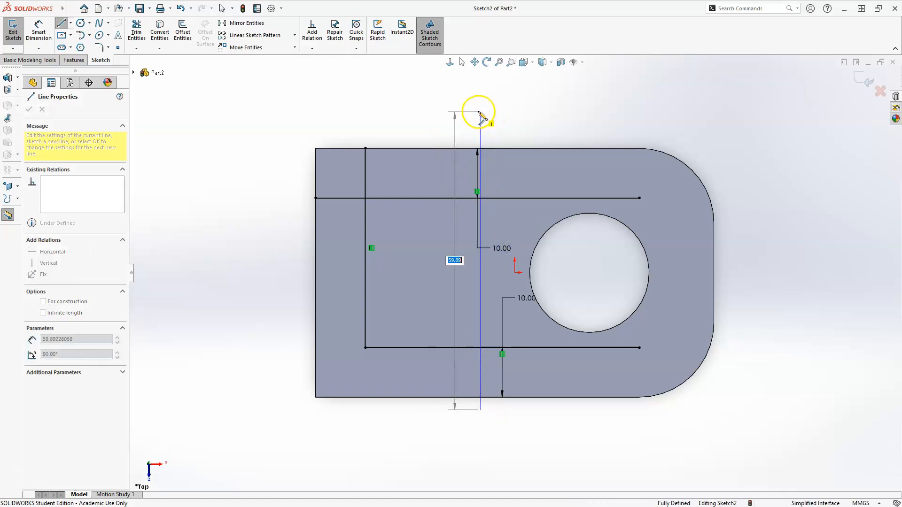
left_click(480, 112)
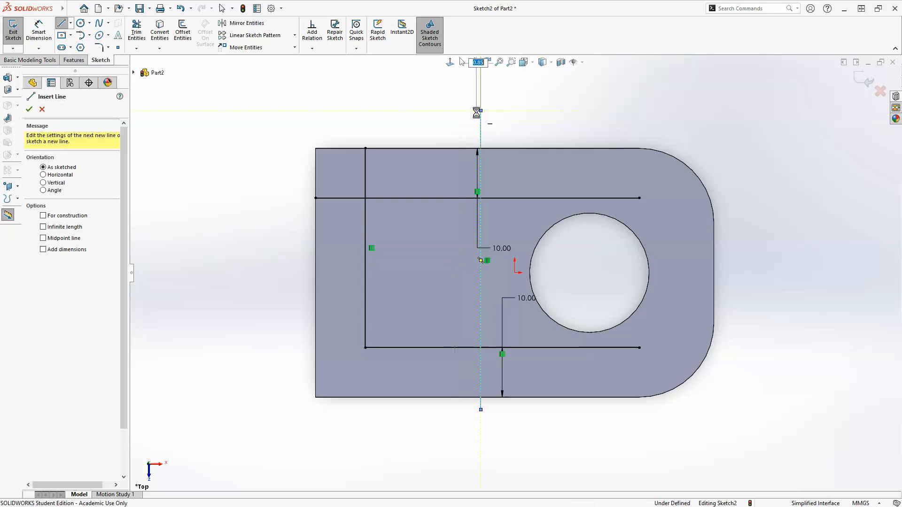
key("Escape")
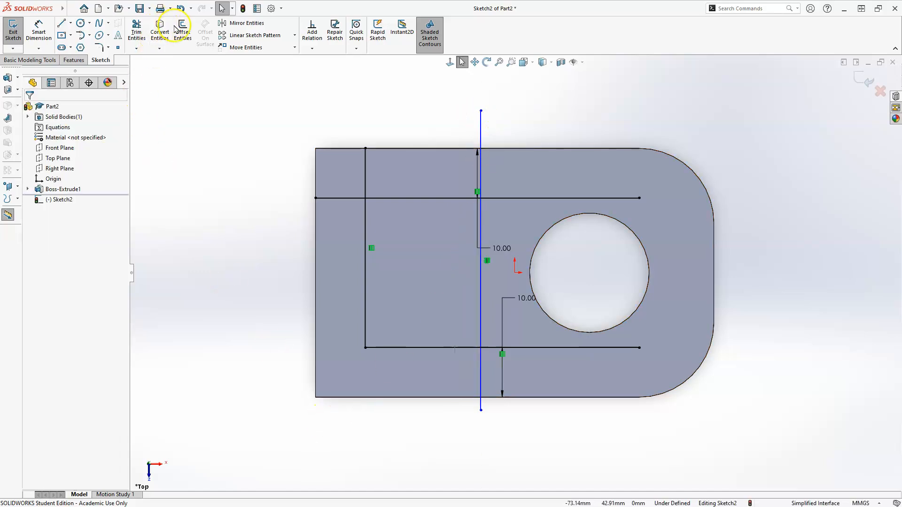
Trim the offset lines' overhangs at the upper-left corner and their portions right of the vertical line.
left_click(136, 31)
left_click(333, 198)
left_click(365, 173)
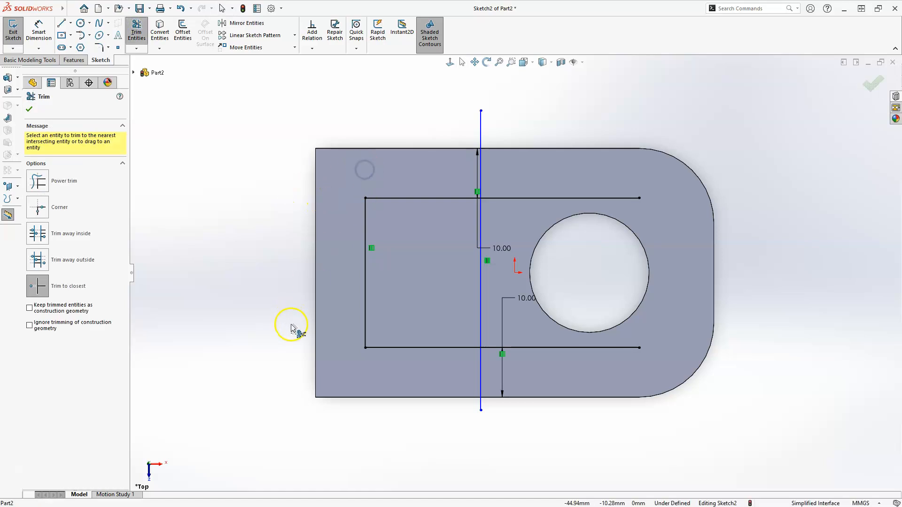
left_click(612, 348)
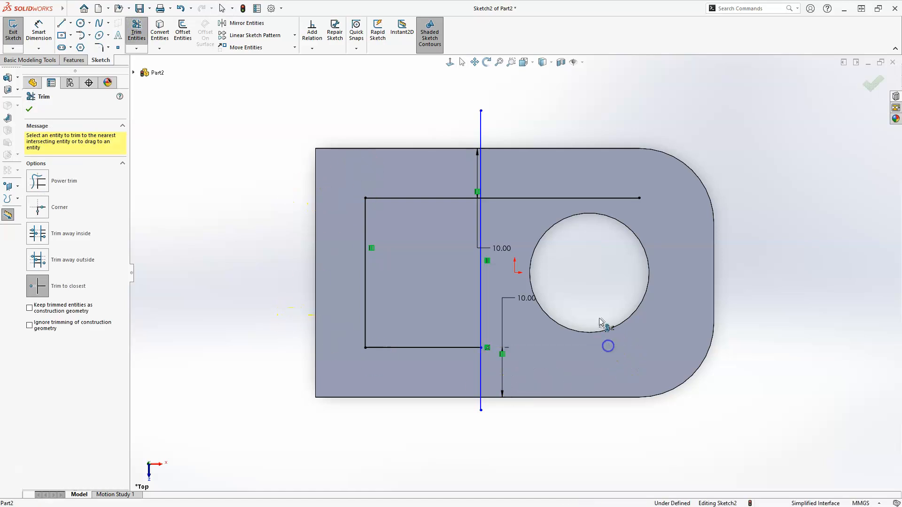
left_click(575, 199)
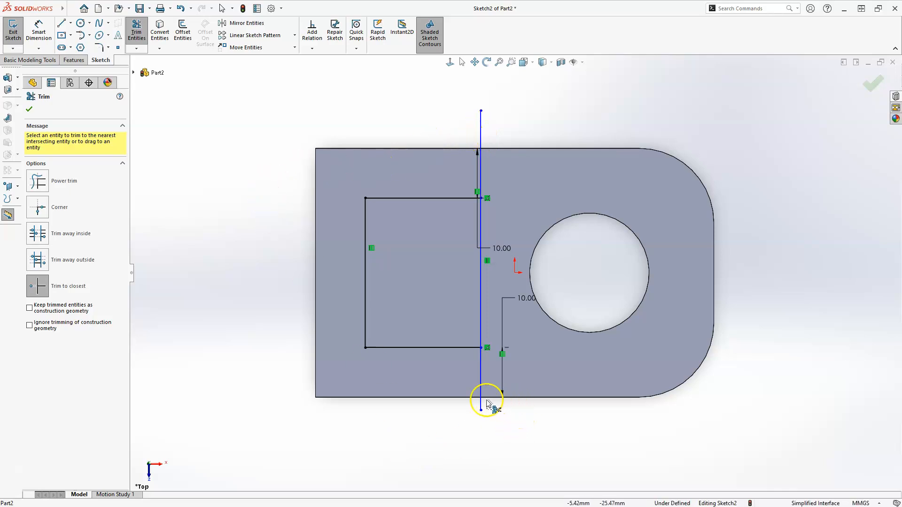
key("Escape")
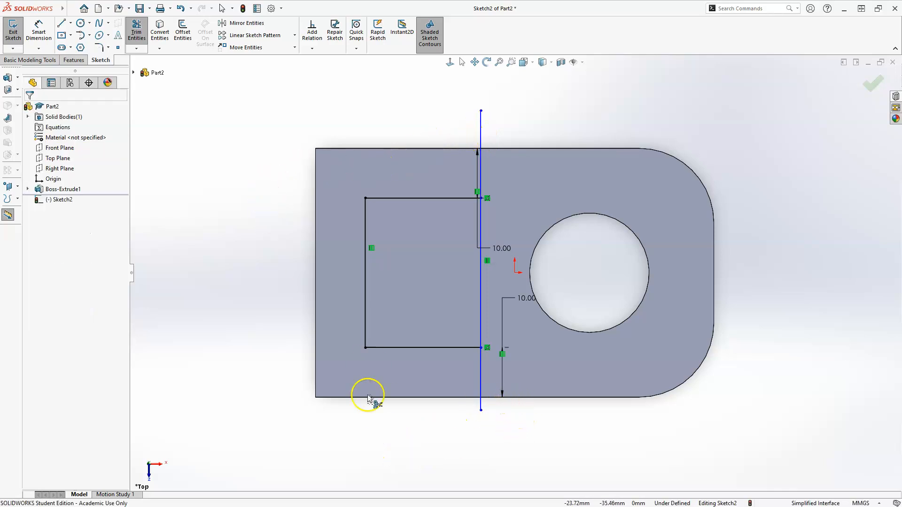
Convert the plate's upper, left and lower straight edges into sketch lines.
left_click(159, 32)
left_click(407, 149)
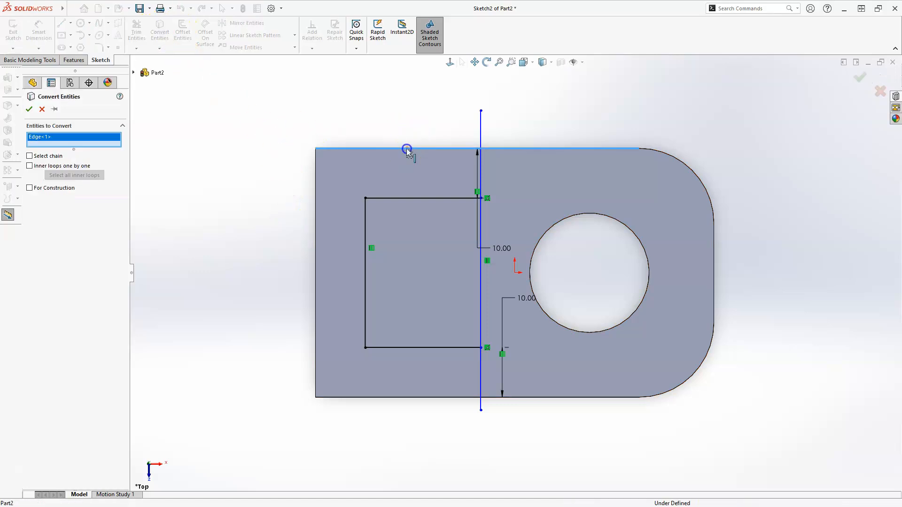
left_click(316, 214)
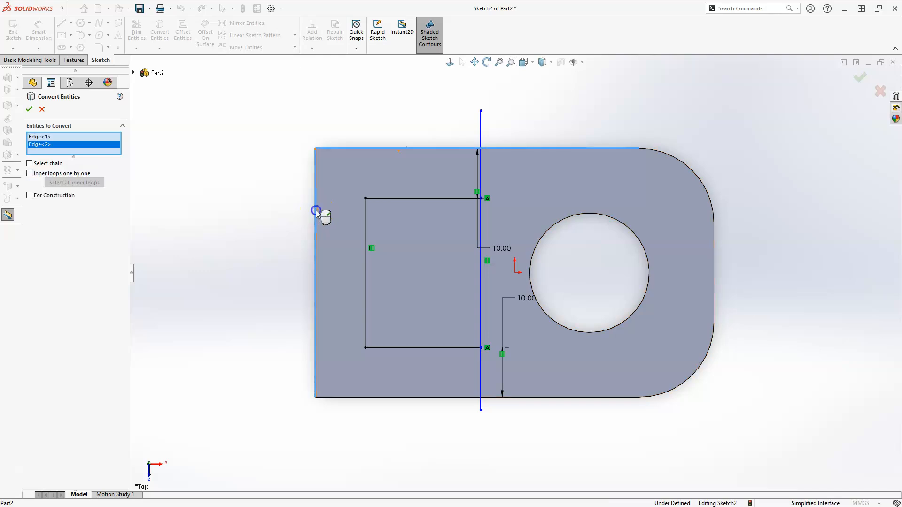
left_click(367, 398)
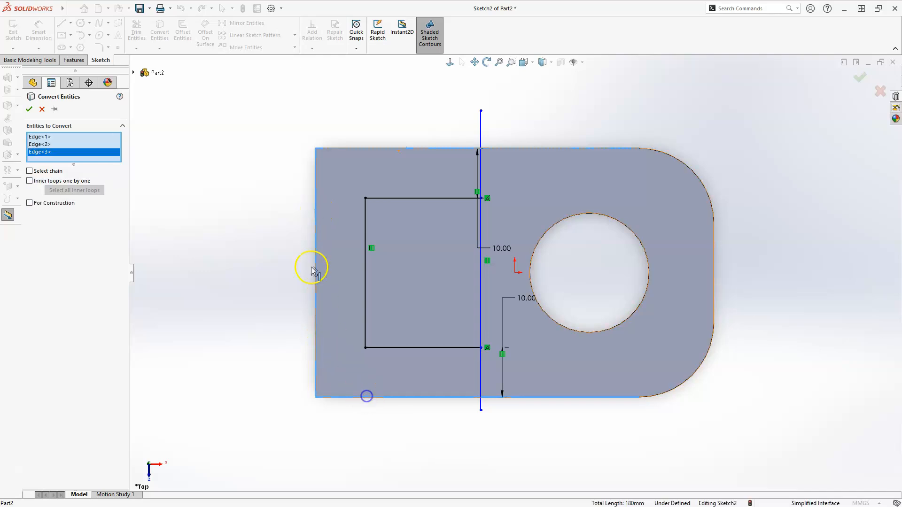
left_click(860, 77)
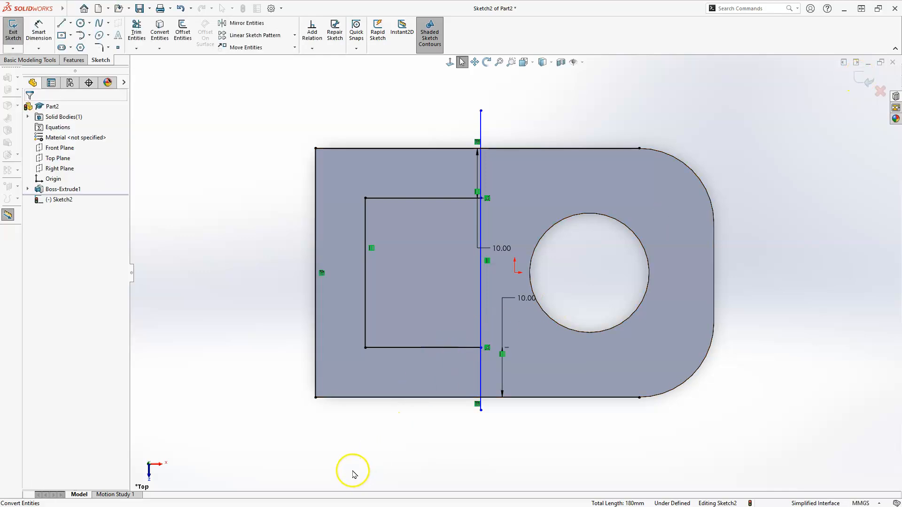
Trim the converted lines right of the vertical line, plus the vertical line's overhangs and its portion between the offset lines, leaving a closed U-shaped profile.
left_click(136, 33)
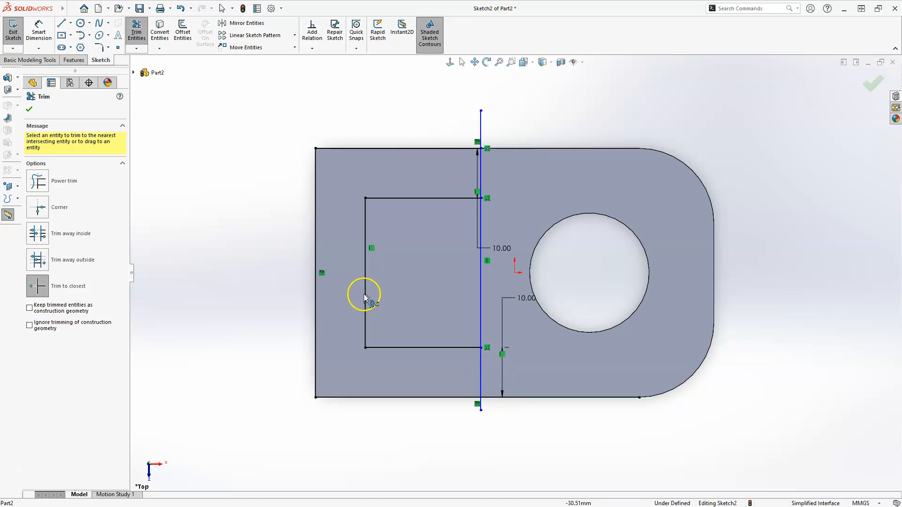
left_click(562, 397)
left_click(480, 401)
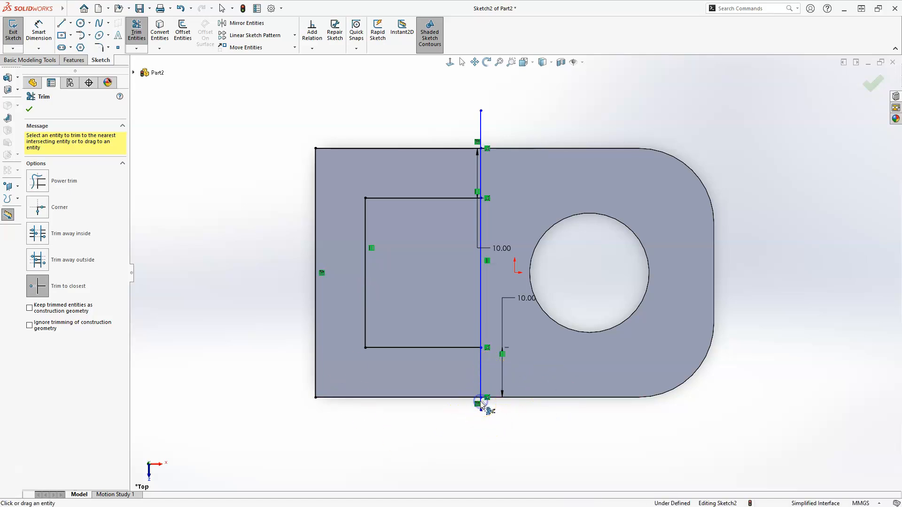
left_click(484, 133)
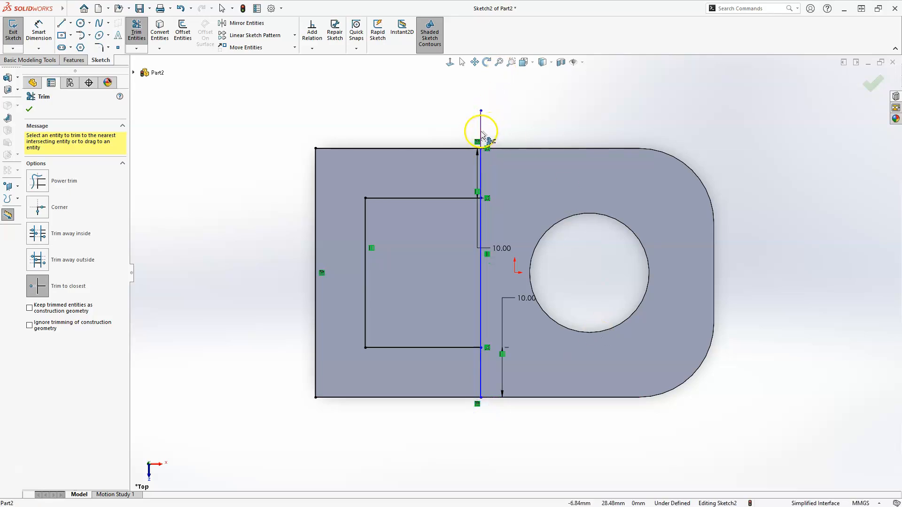
left_click(480, 132)
left_click(481, 295)
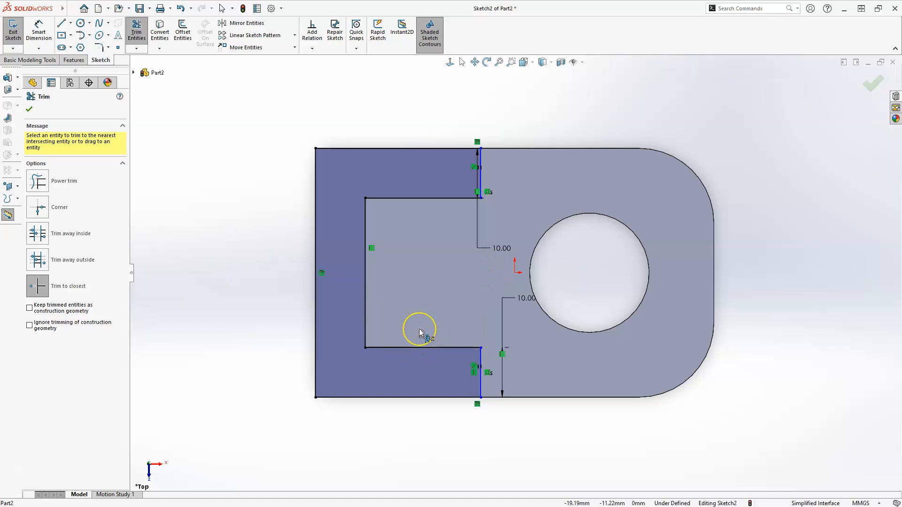
key("Escape")
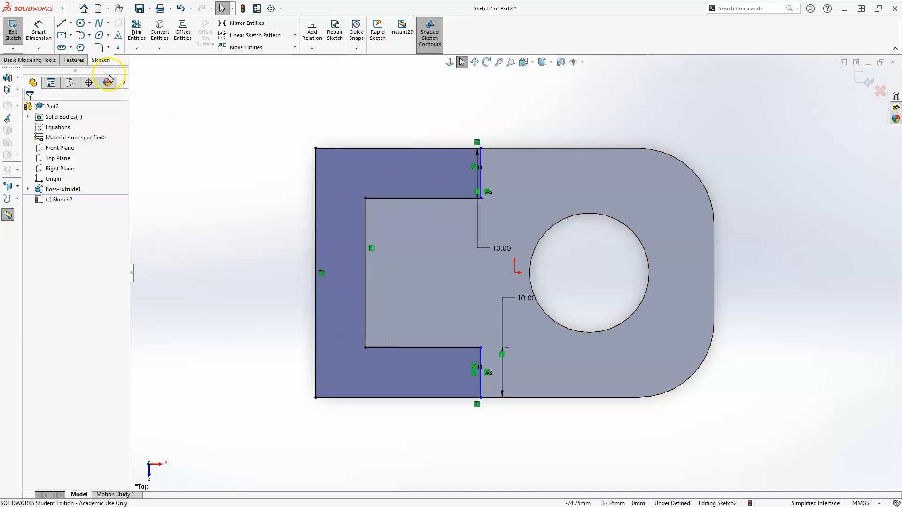
Dimension the distance from the profile's left edge to the short vertical end line as 40 mm.
left_click(40, 29)
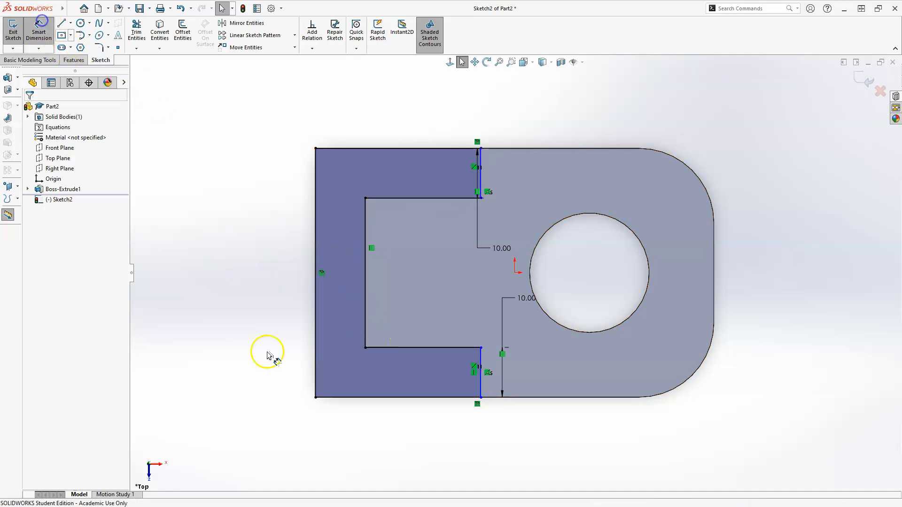
left_click(316, 379)
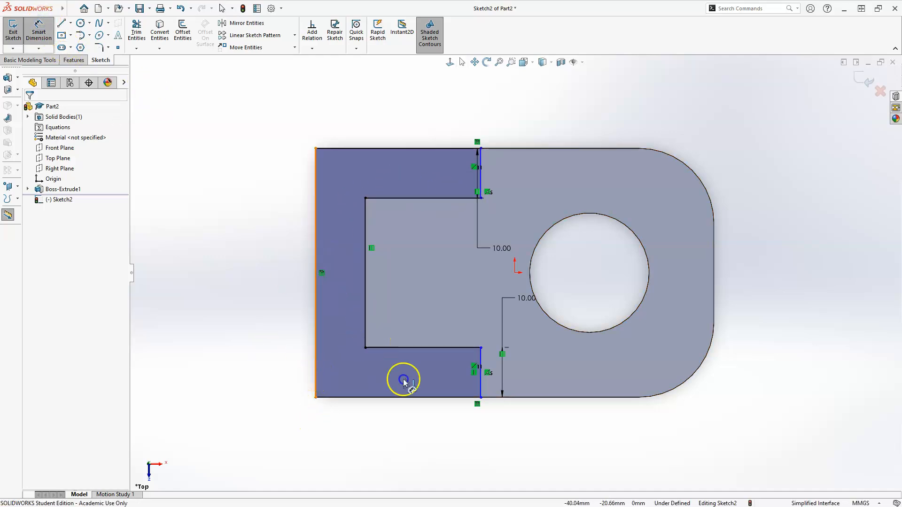
left_click(483, 389)
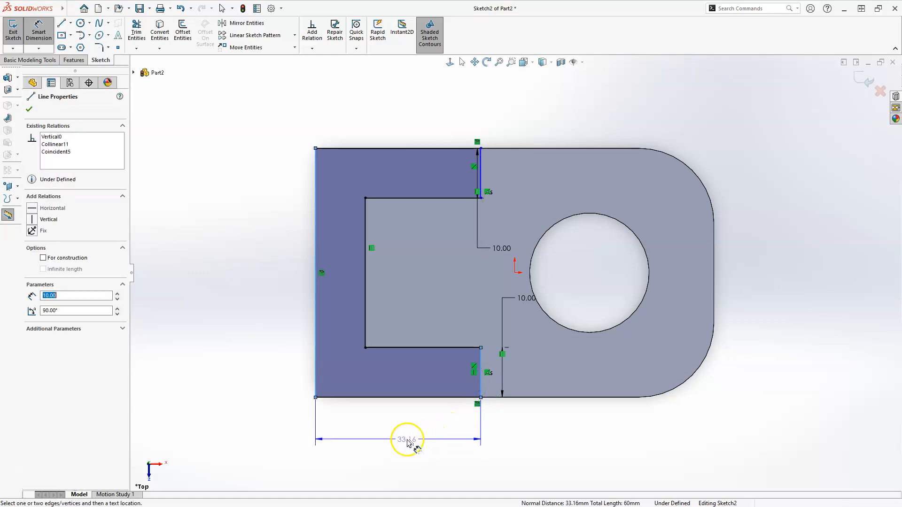
left_click(407, 440)
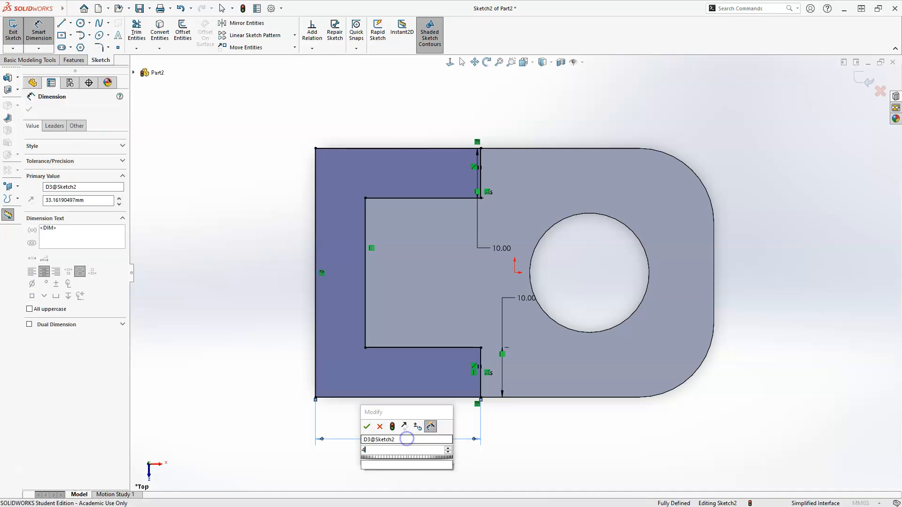
type("40")
key("Return")
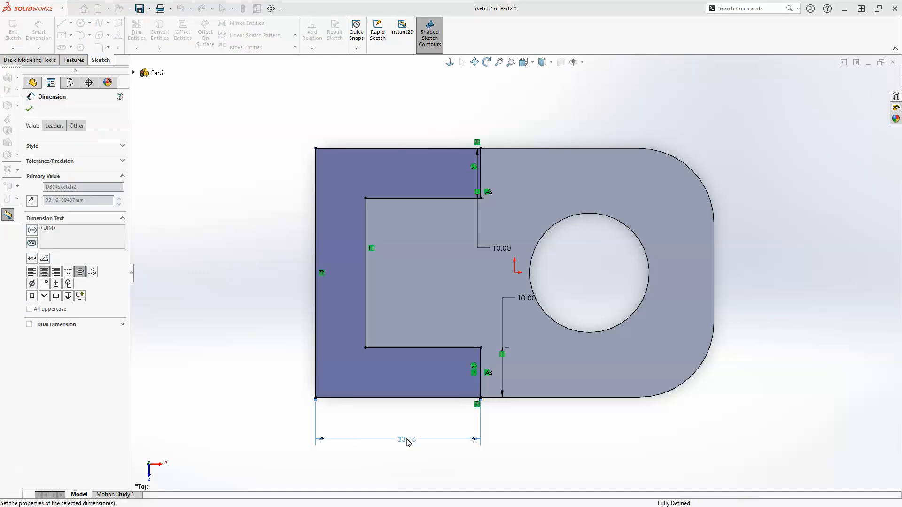
key("Escape")
key("Escape")
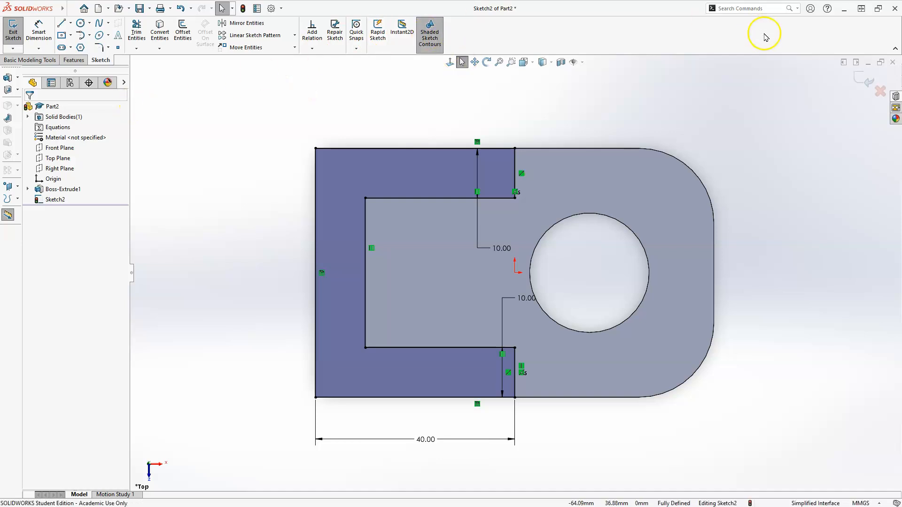
Finish the sketch and extrude the U-shaped profile 25 mm upward from the plate, merged with the body.
left_click(866, 79)
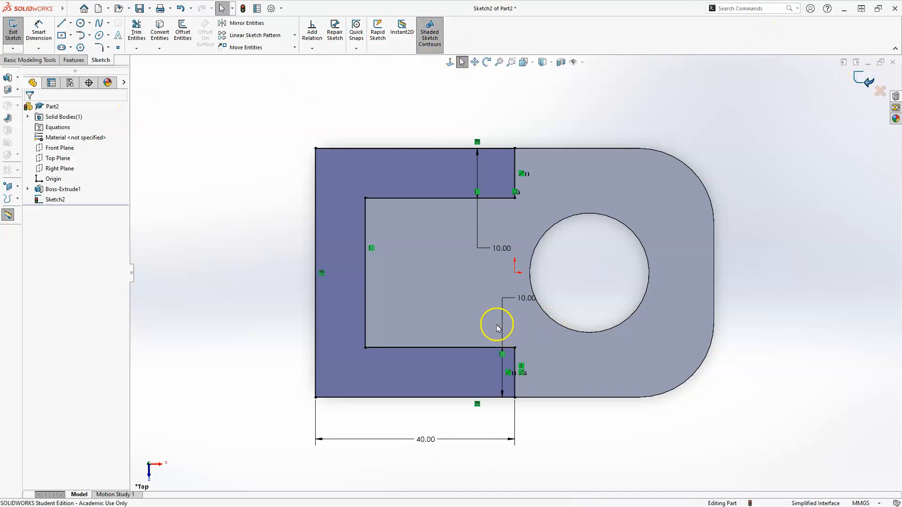
mouse_move(373, 368)
middle_mouse_down()
mouse_move(322, 228)
mouse_move(320, 312)
mouse_move(329, 234)
mouse_move(310, 239)
mouse_move(310, 264)
middle_mouse_up()
left_click(15, 29)
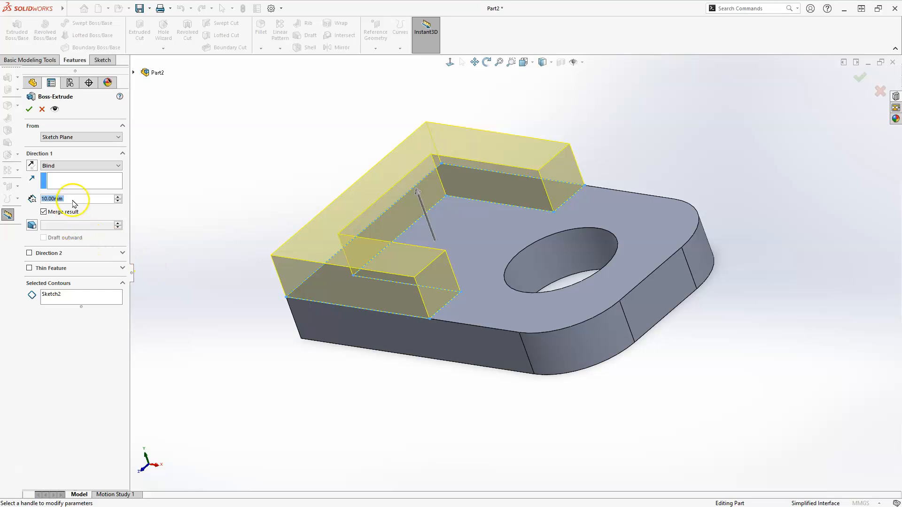
type("25")
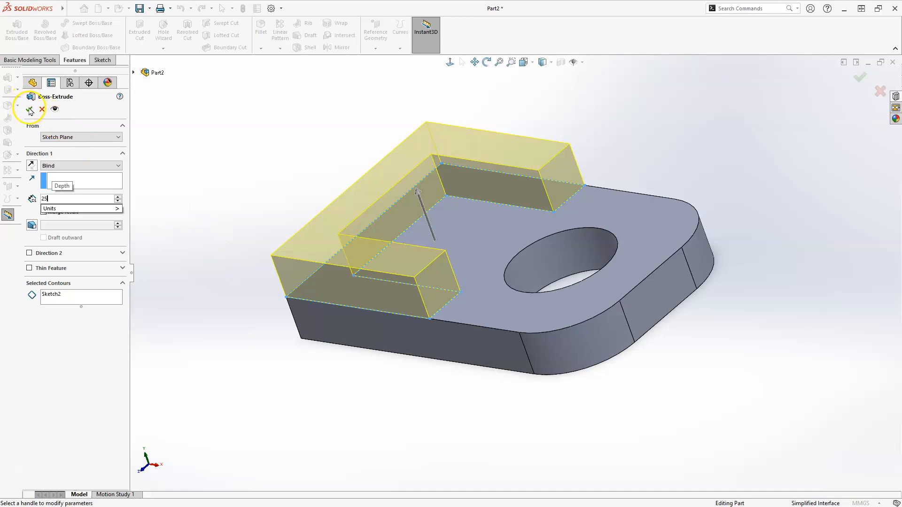
key("Return")
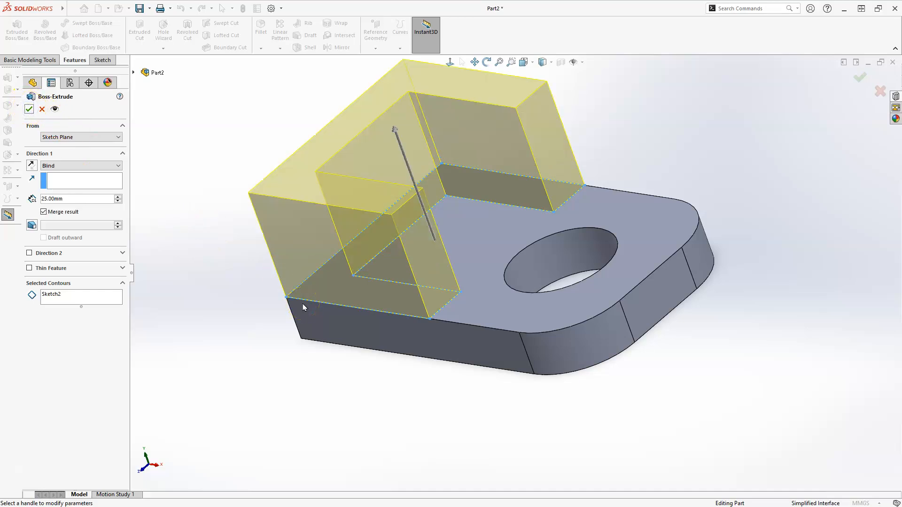
left_click(858, 78)
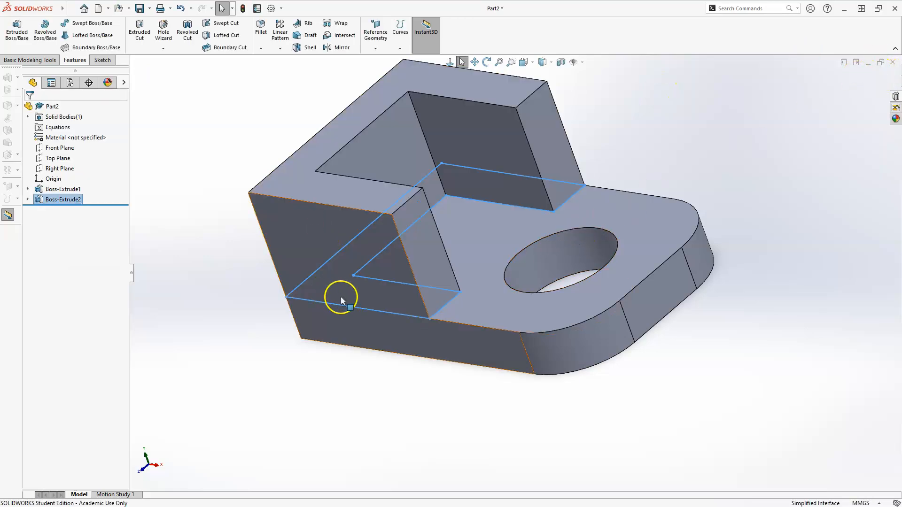
Inspect the extruded part from several sides and set the isometric view.
mouse_move(515, 359)
middle_mouse_down()
mouse_move(565, 318)
mouse_move(541, 221)
mouse_move(447, 296)
mouse_move(465, 314)
mouse_move(422, 325)
middle_mouse_up()
scroll(422, 324, "up", 2)
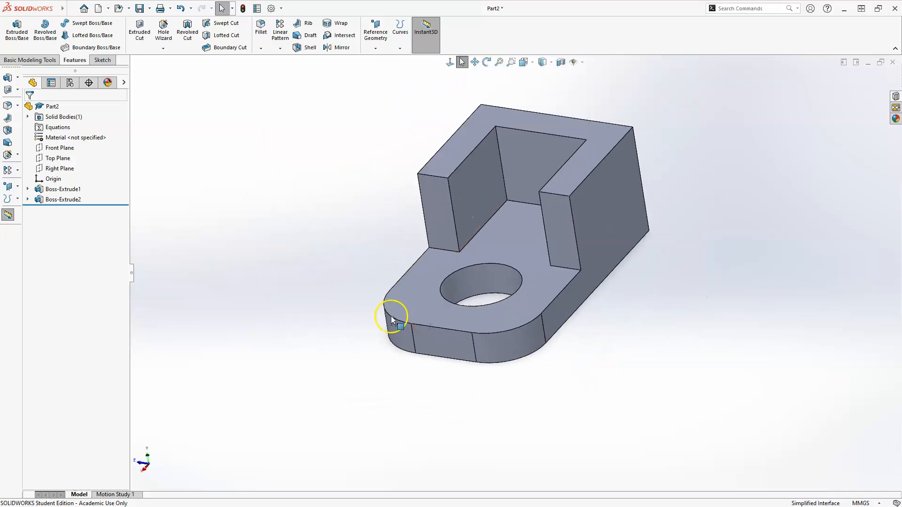
middle_click_drag(341, 281, 424, 299)
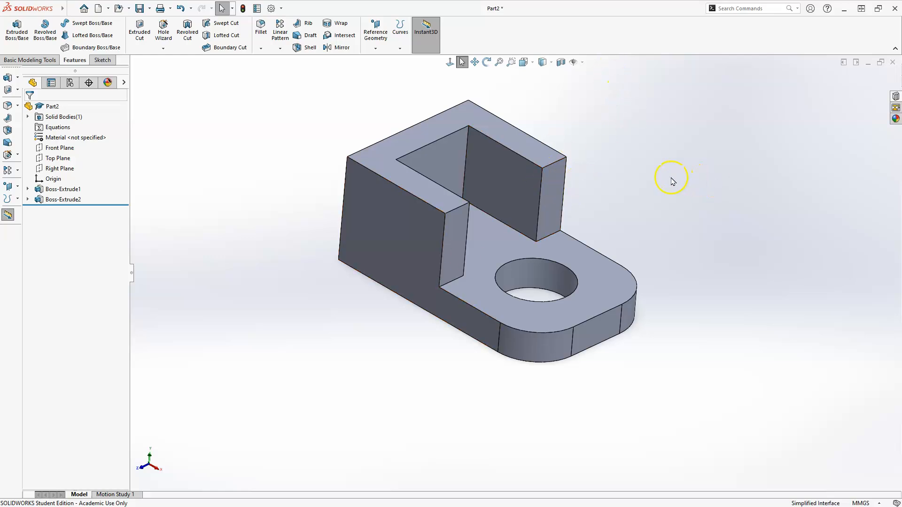
key("space")
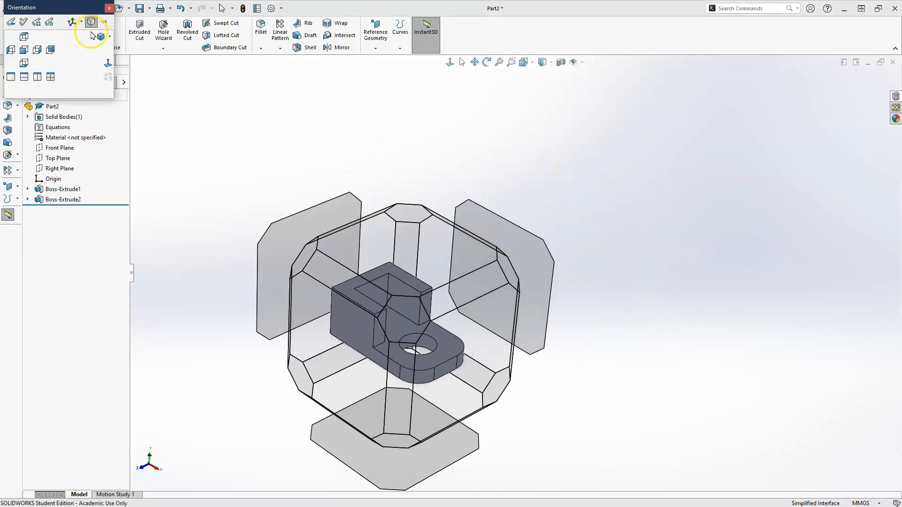
left_click(97, 36)
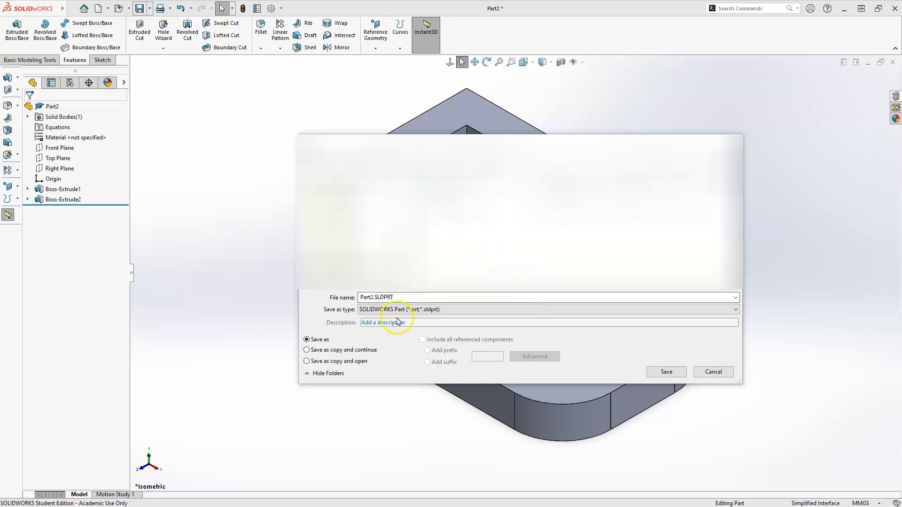
Save the part as Example 2 in the SOLIDWORKS Part format.
left_click_drag(359, 296, 468, 290)
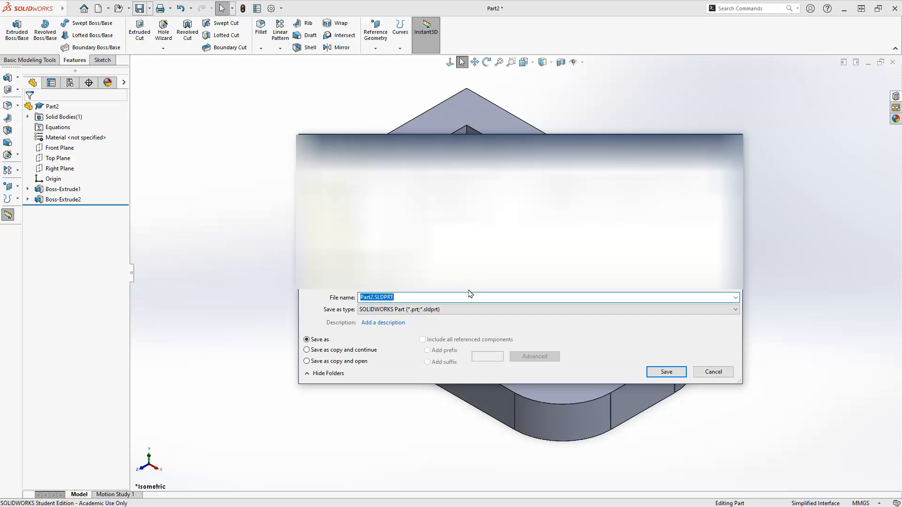
type("Exampl")
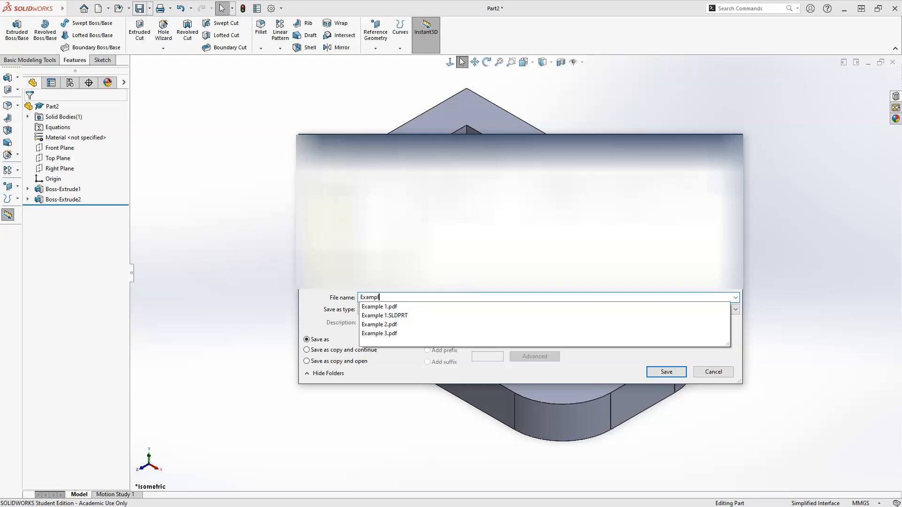
type("e 2")
left_click(498, 263)
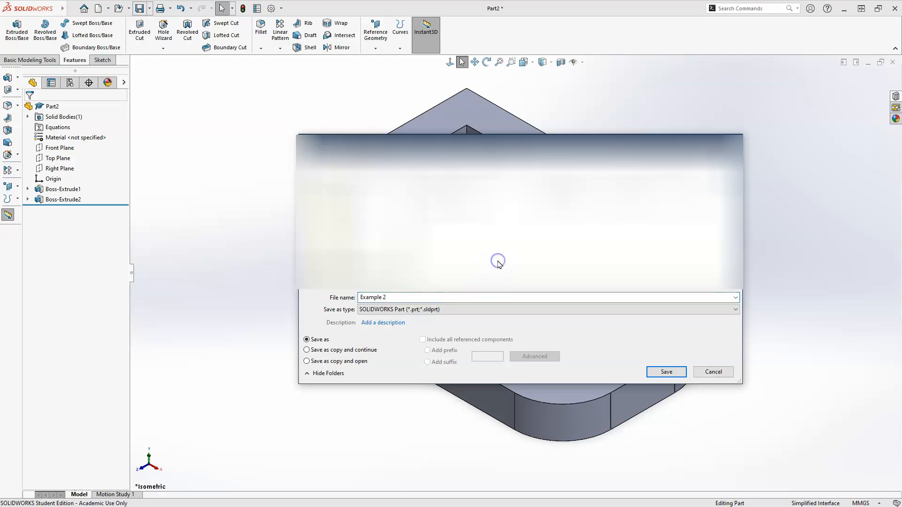
left_click(667, 373)
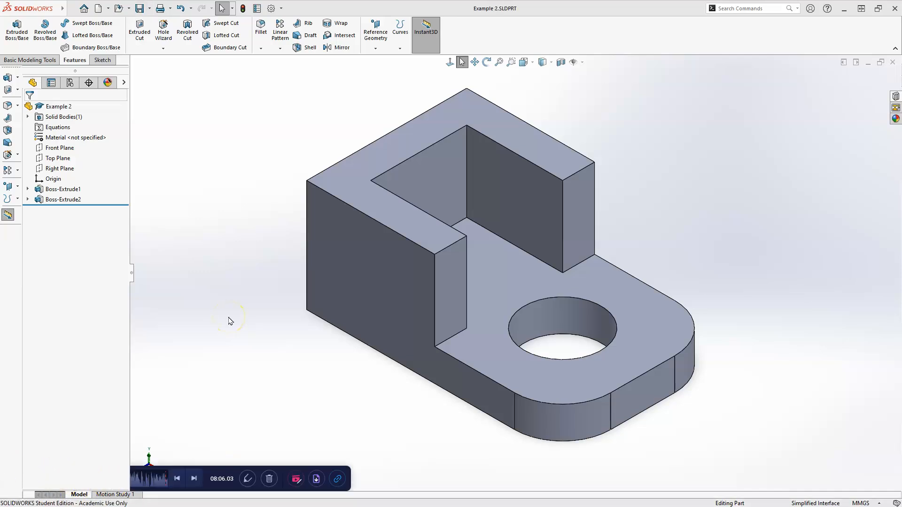
Create a new drawing document with the standard B (ANSI) Landscape sheet format.
left_click(98, 9)
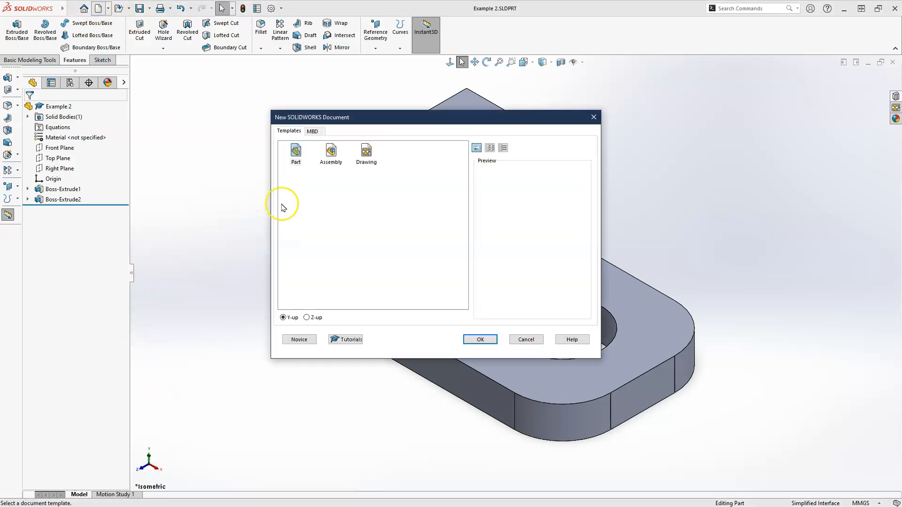
left_click(366, 151)
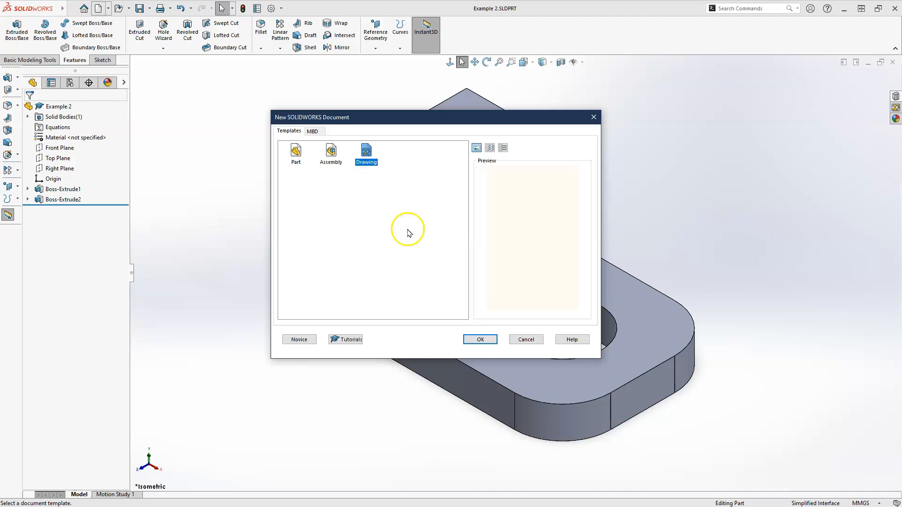
left_click(481, 339)
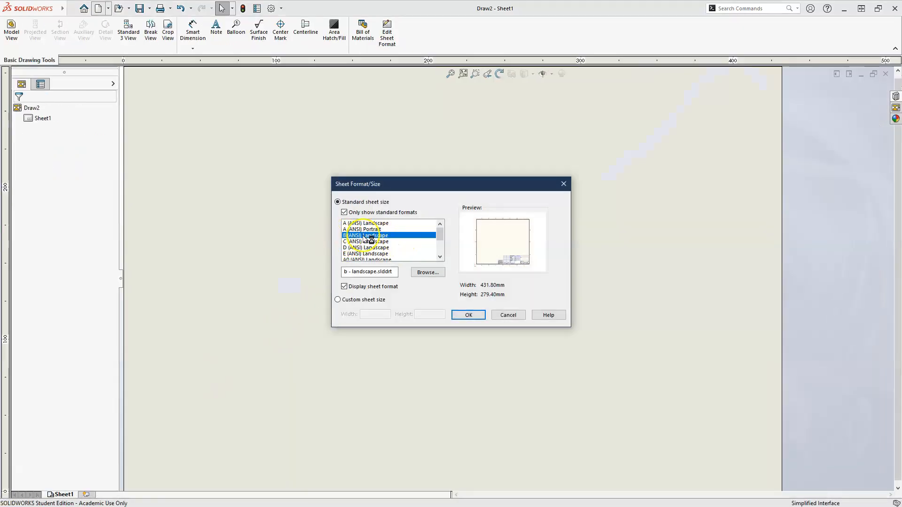
left_click(467, 314)
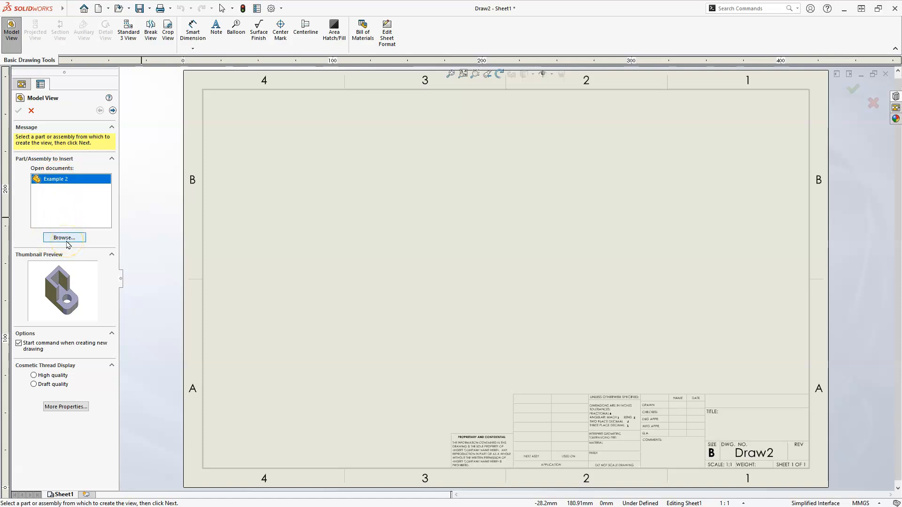
Insert the front view of the Example 2 part into the lower-left area of the drawing sheet.
left_click(46, 183)
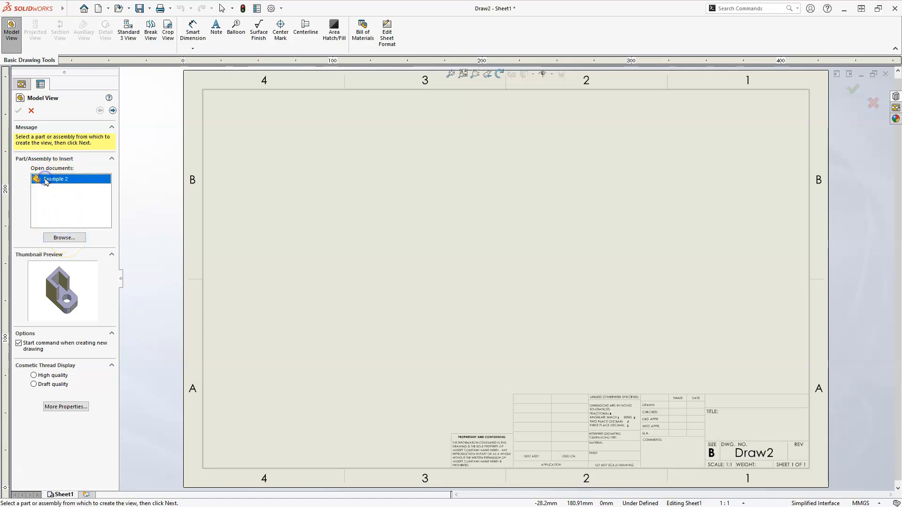
double_click(47, 182)
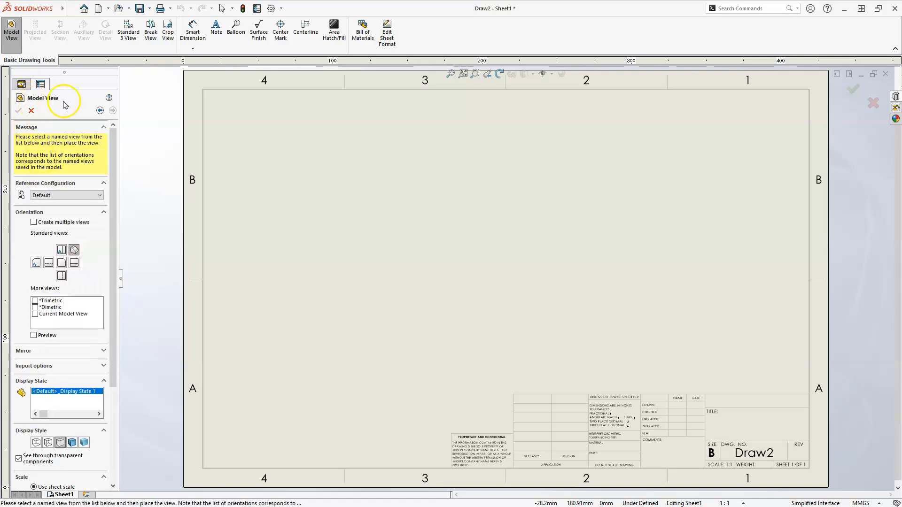
left_click(62, 263)
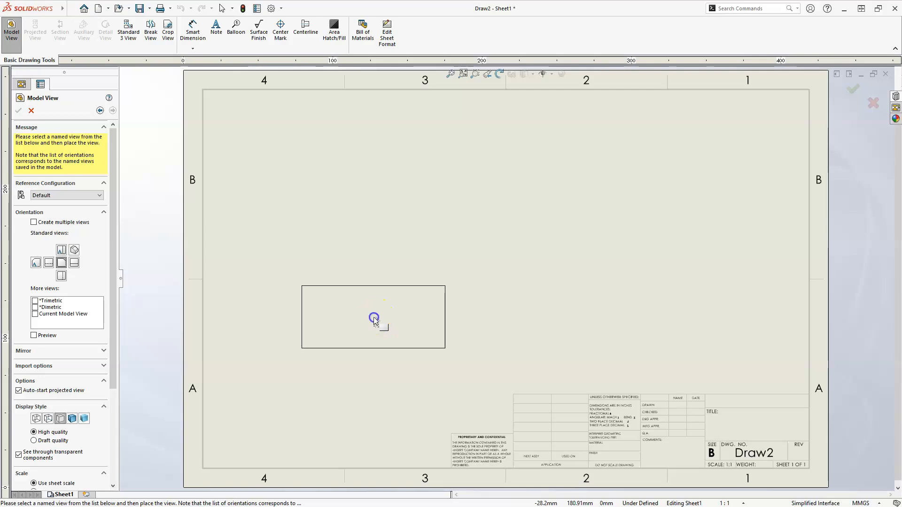
left_click(374, 319)
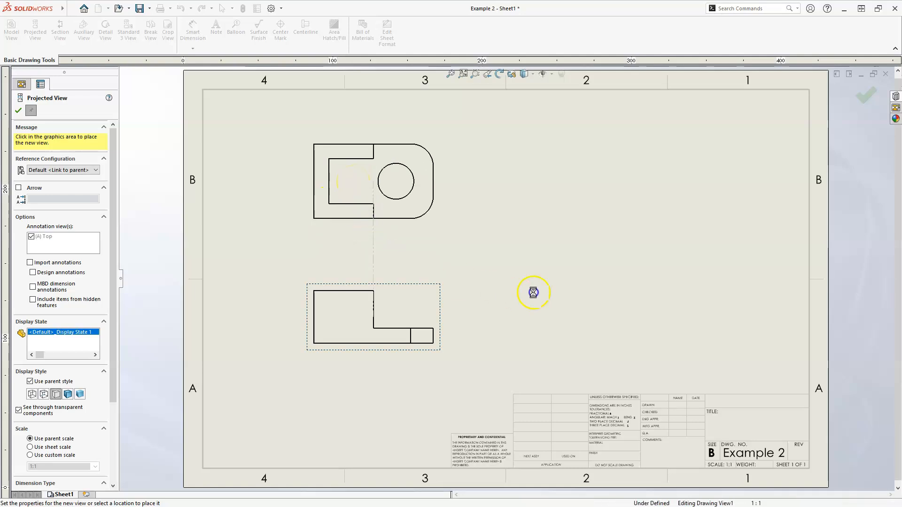
Place projected top, right side and isometric views from the front view and finish the view placement.
left_click(577, 324)
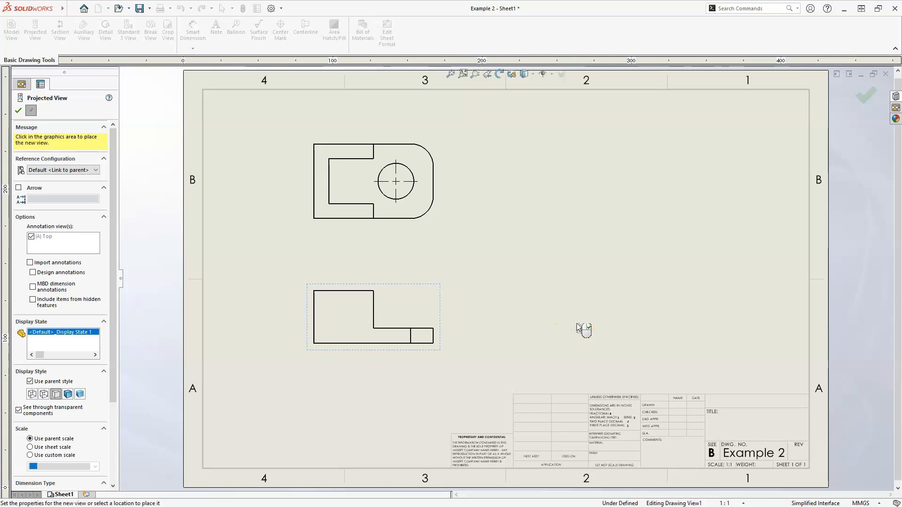
left_click(576, 330)
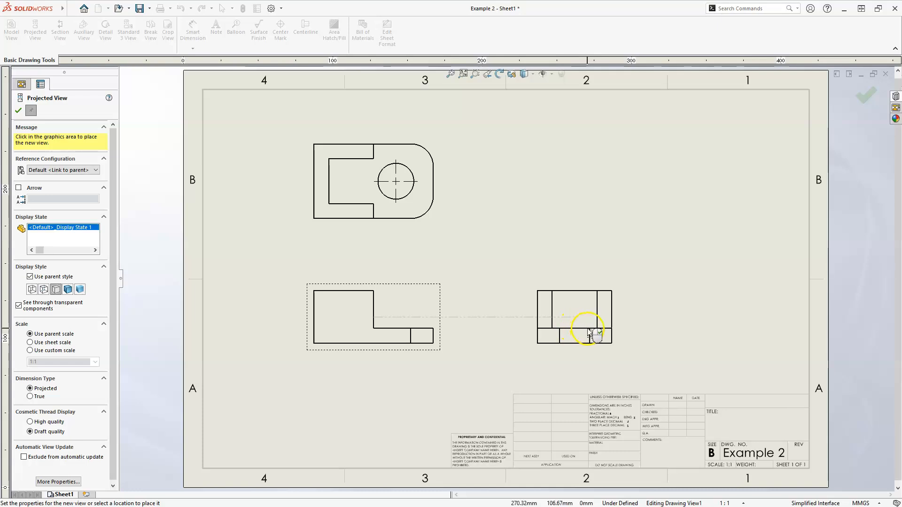
left_click(587, 330)
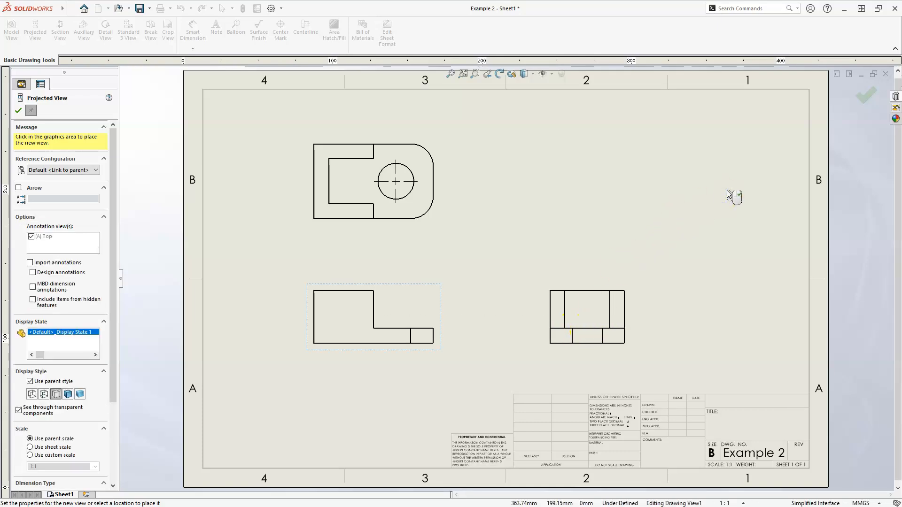
left_click(629, 194)
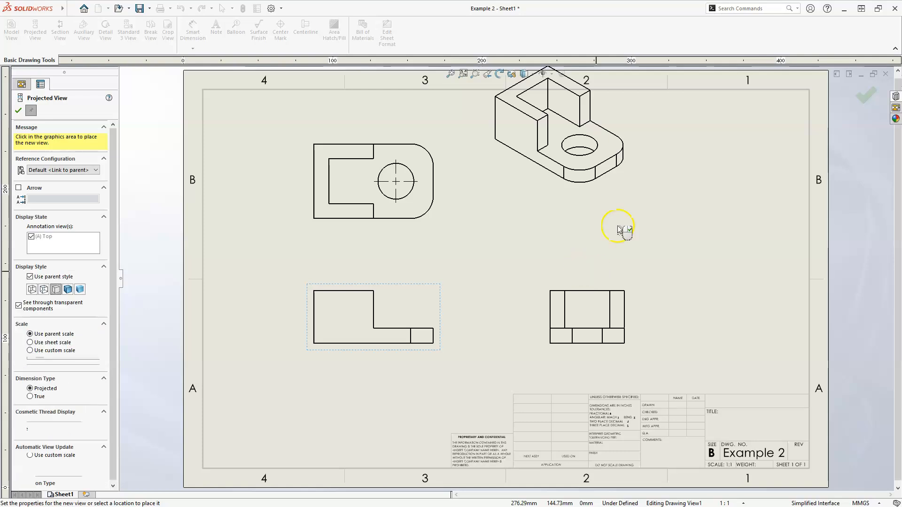
left_click(864, 101)
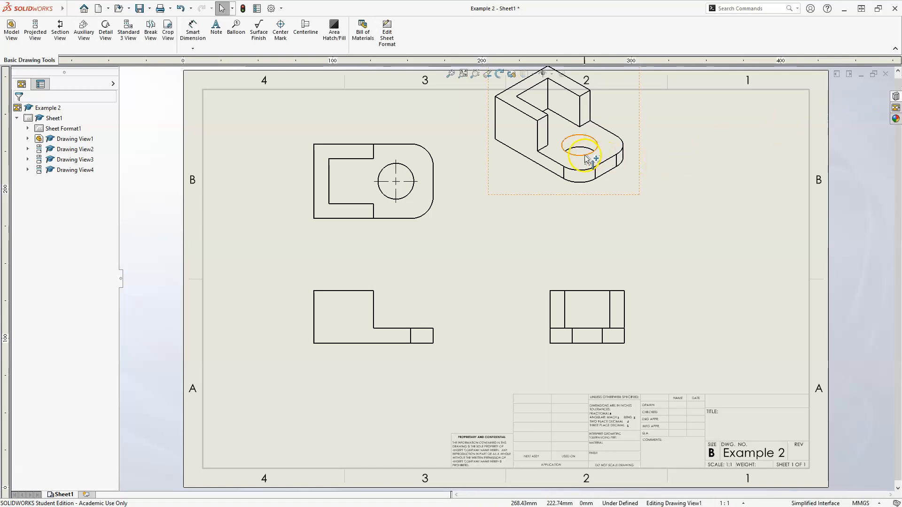
Move the isometric view to the sheet's upper-right corner and set its display style to Shaded With Edges.
mouse_move(609, 197)
left_mouse_down()
mouse_move(677, 227)
mouse_move(778, 233)
left_mouse_up()
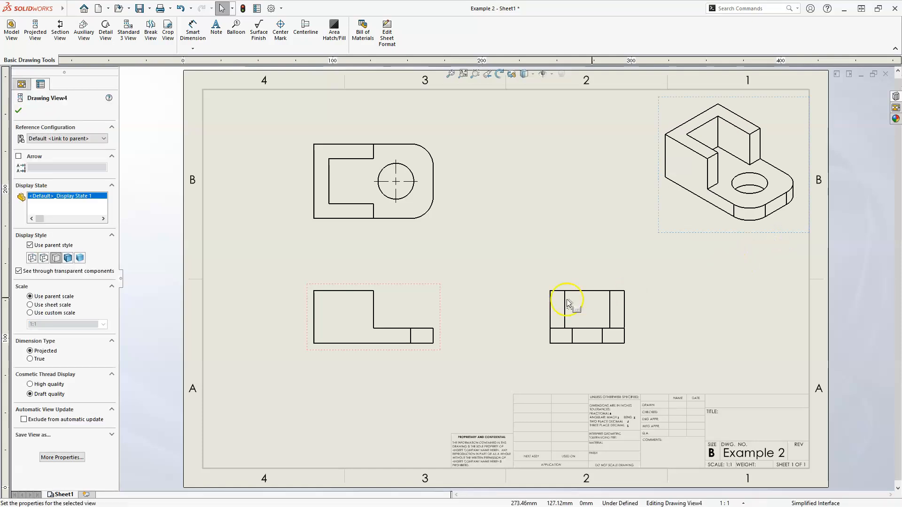
left_click(68, 258)
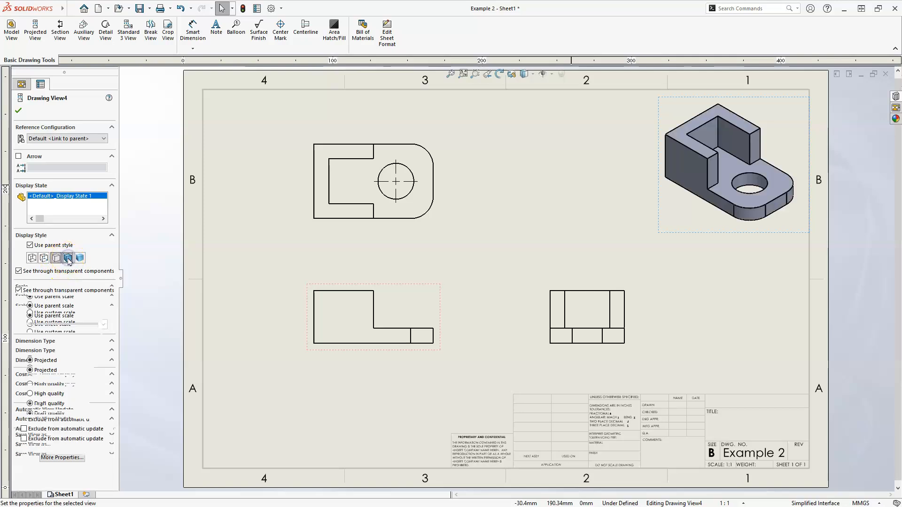
left_click(18, 110)
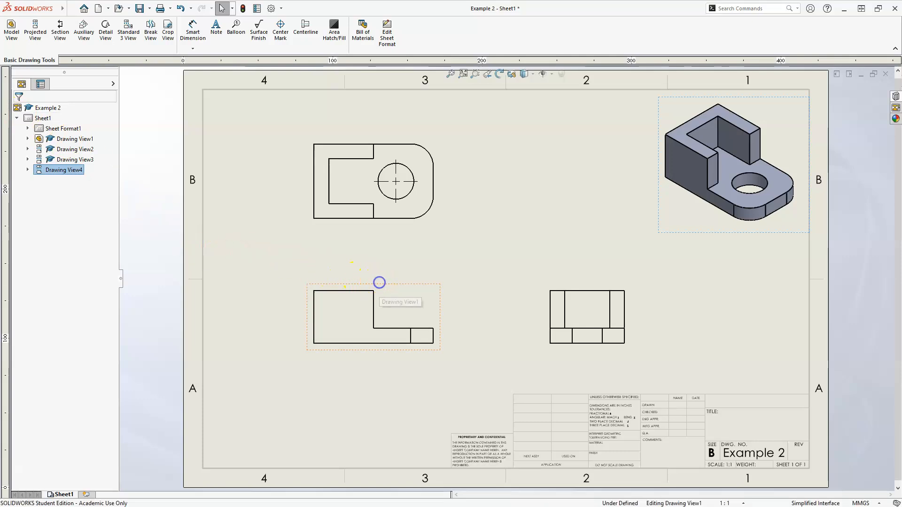
Set the front view's display style to Hidden Lines Visible.
left_click(340, 339)
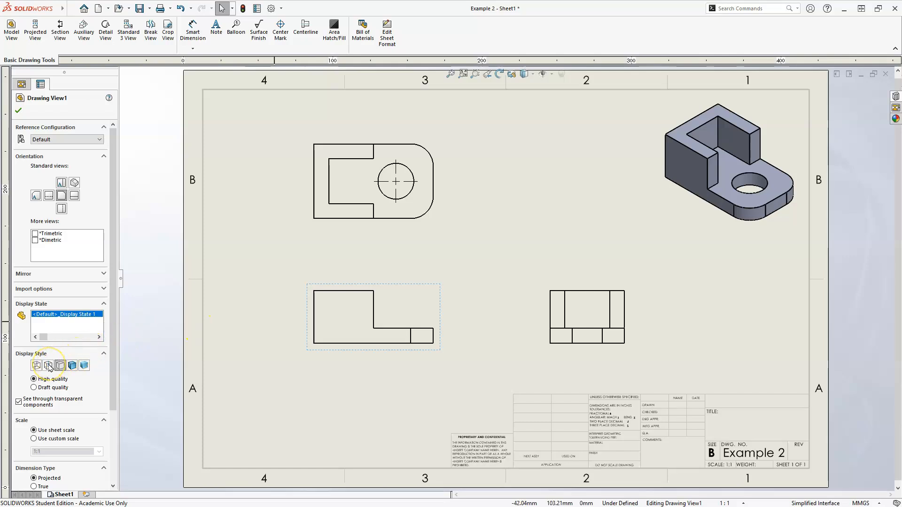
left_click(48, 365)
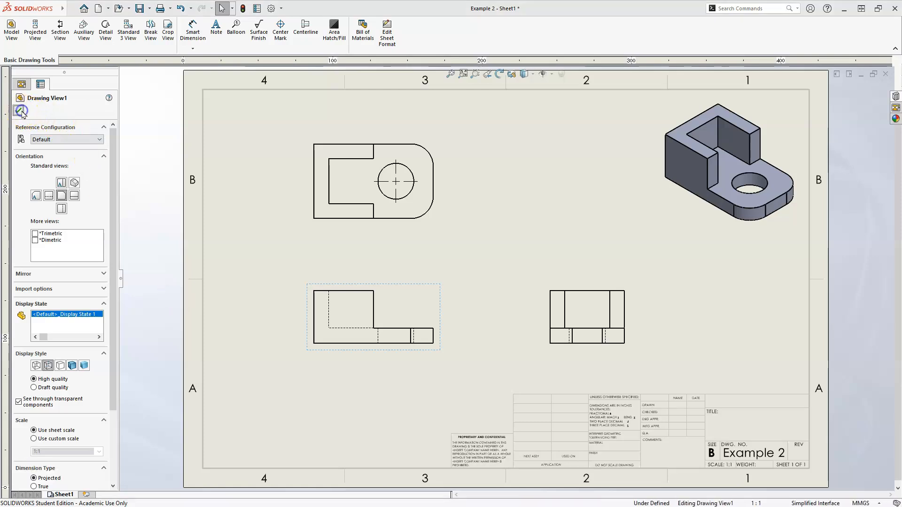
left_click(22, 112)
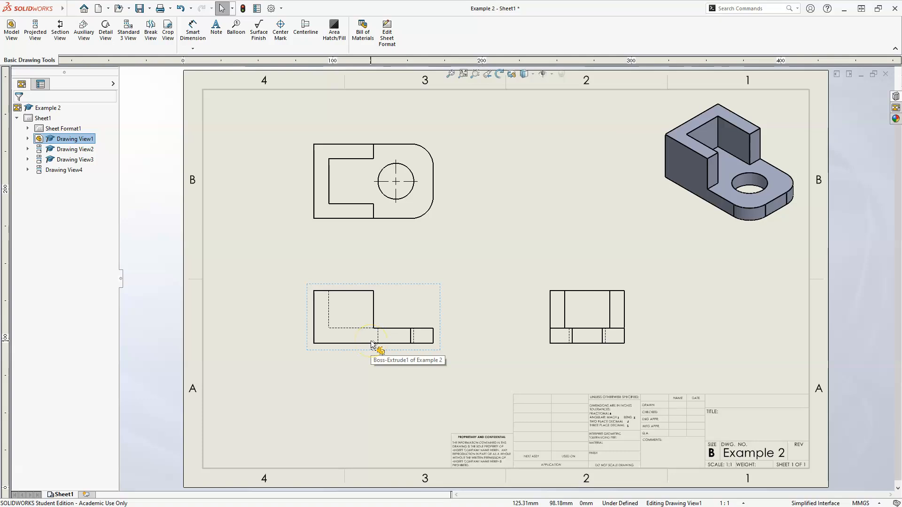
Set Tangent Edges Removed for the top and right side views together.
scroll(374, 345, "down", 2)
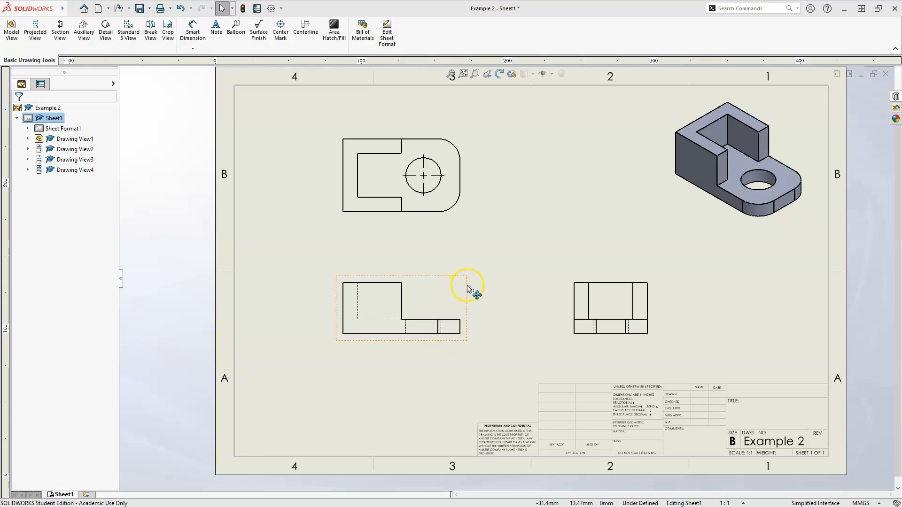
left_click_drag(467, 285, 525, 310)
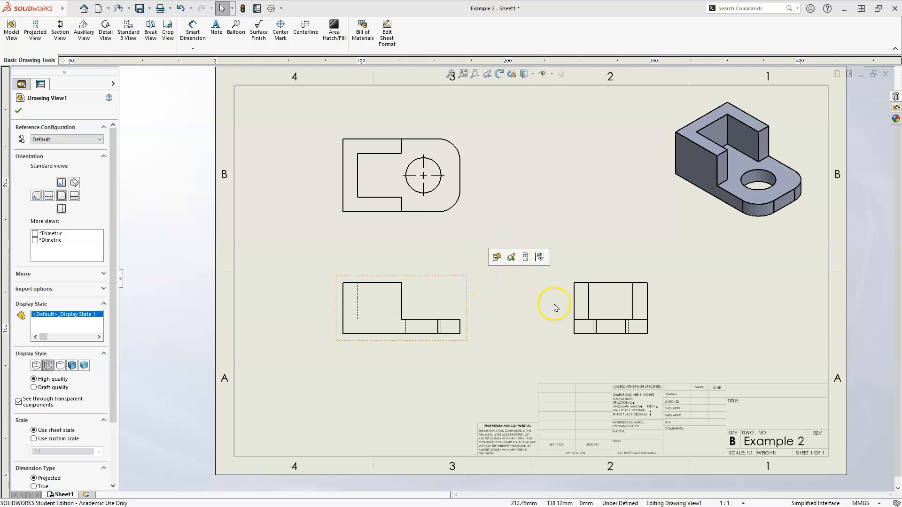
left_click(573, 306)
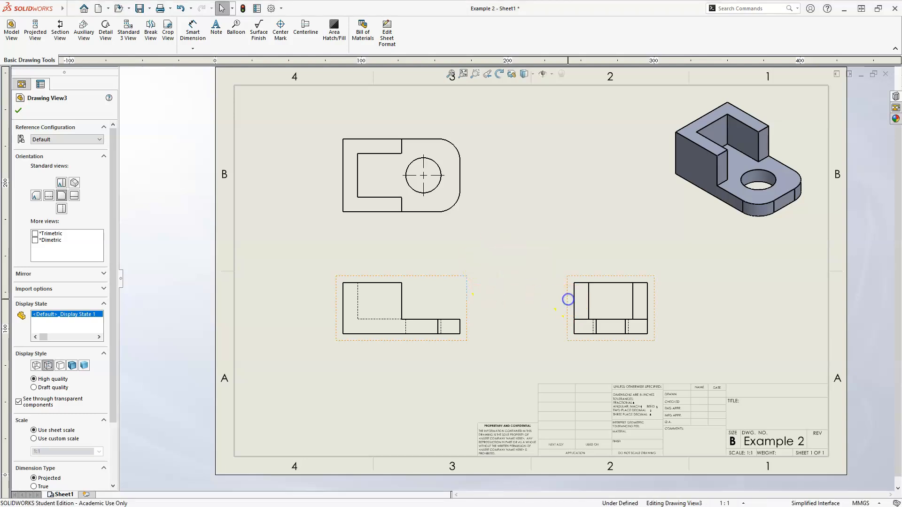
left_click(466, 219, "ctrl")
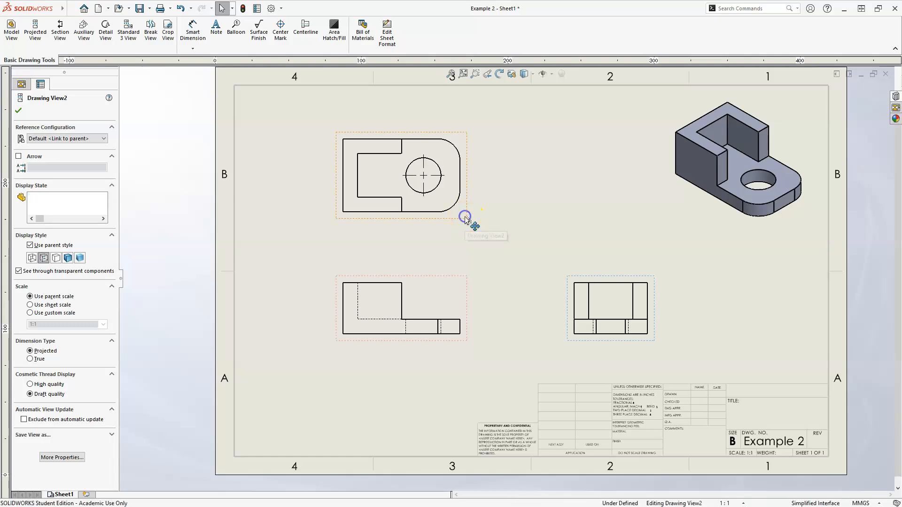
right_click(467, 219)
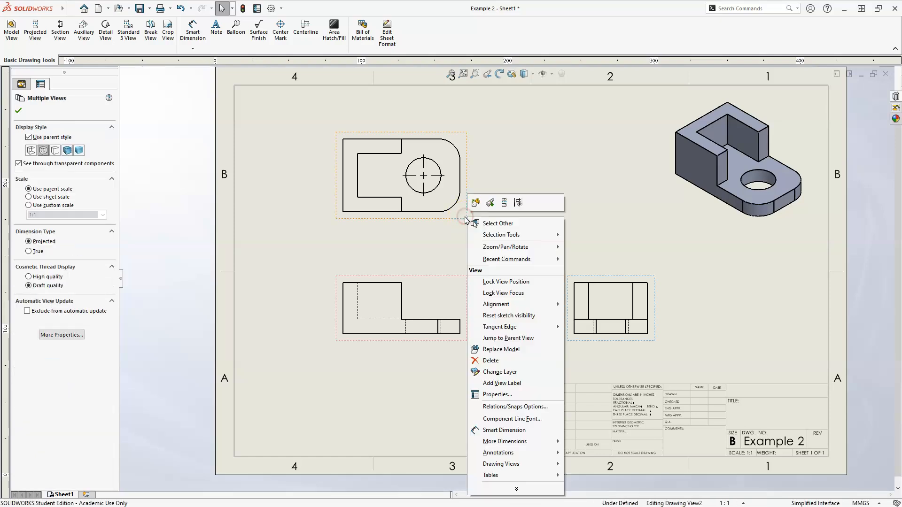
mouse_move(500, 328)
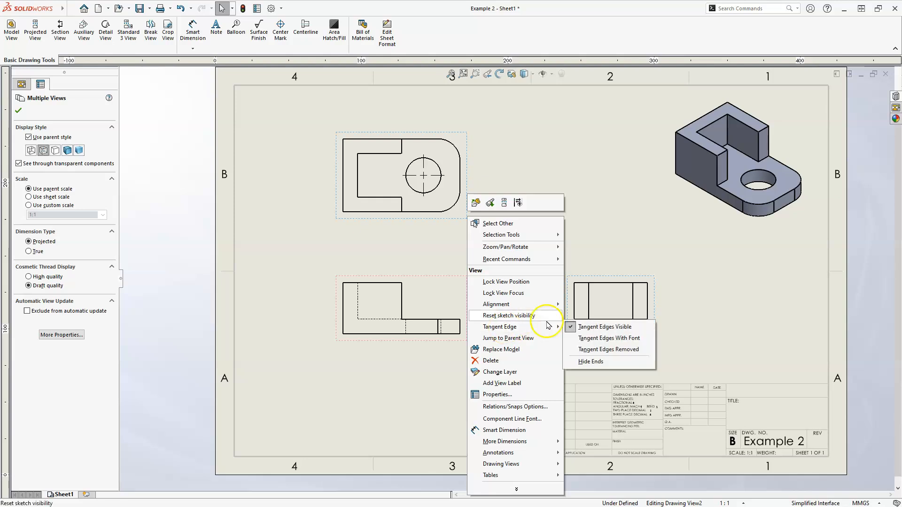
left_click(598, 349)
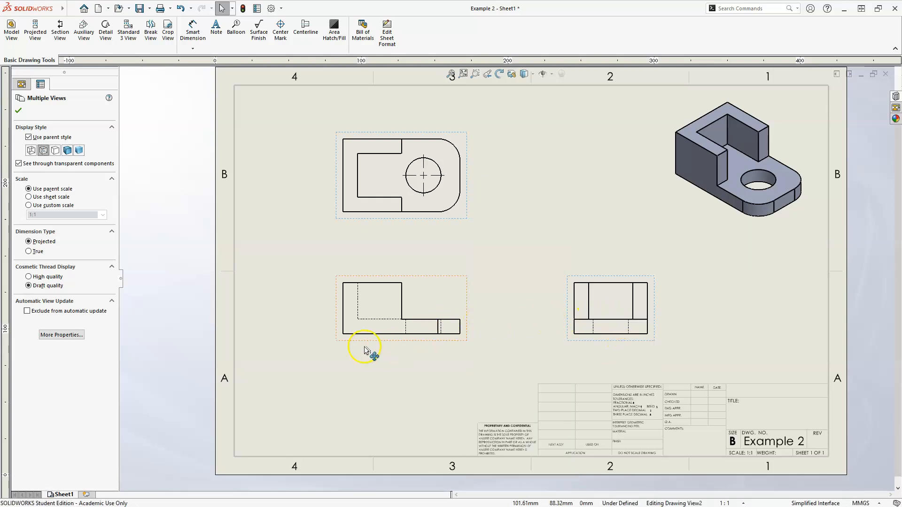
Set Tangent Edges Removed for the front view and deselect it.
scroll(367, 350, "down", 3)
scroll(418, 327, "up", 2)
scroll(428, 320, "up", 2)
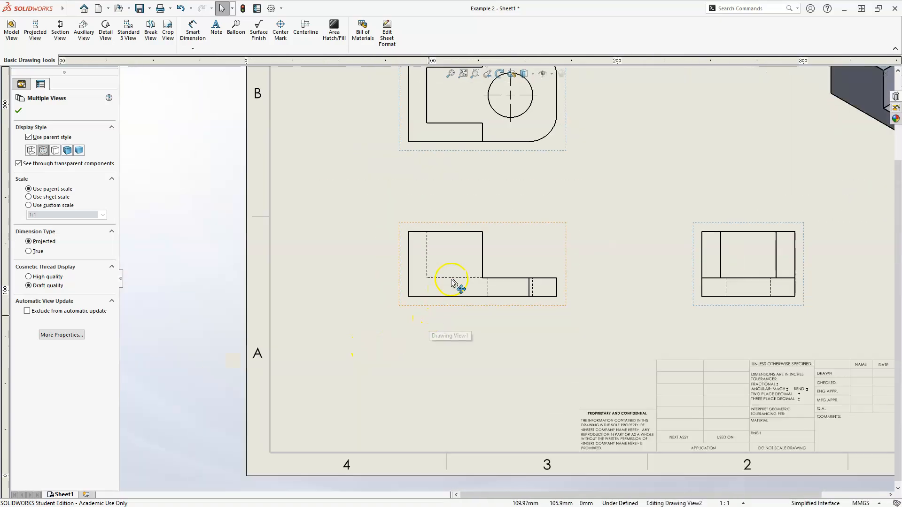
left_click(500, 307)
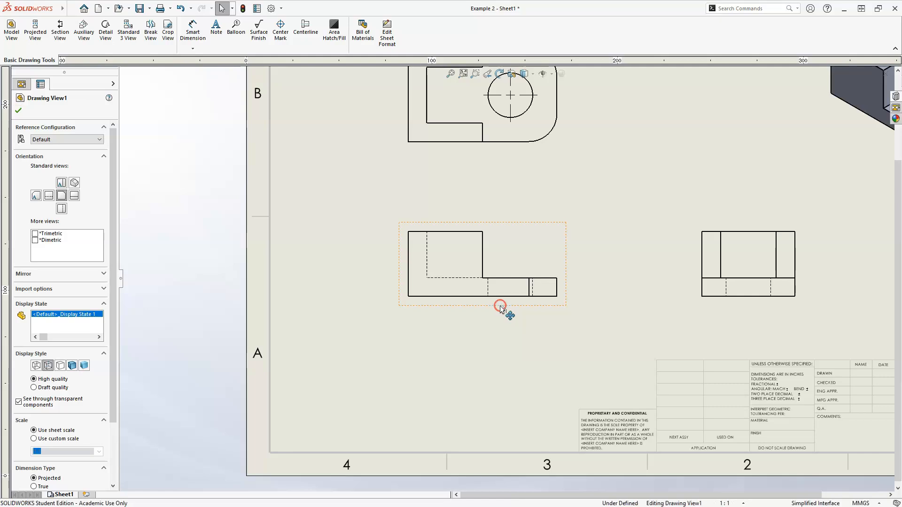
right_click(515, 319)
mouse_move(566, 330)
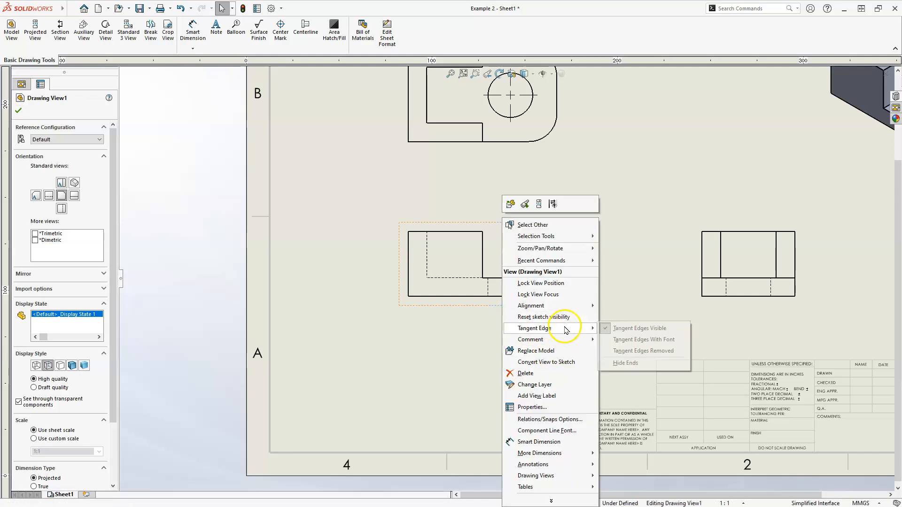
left_click(635, 352)
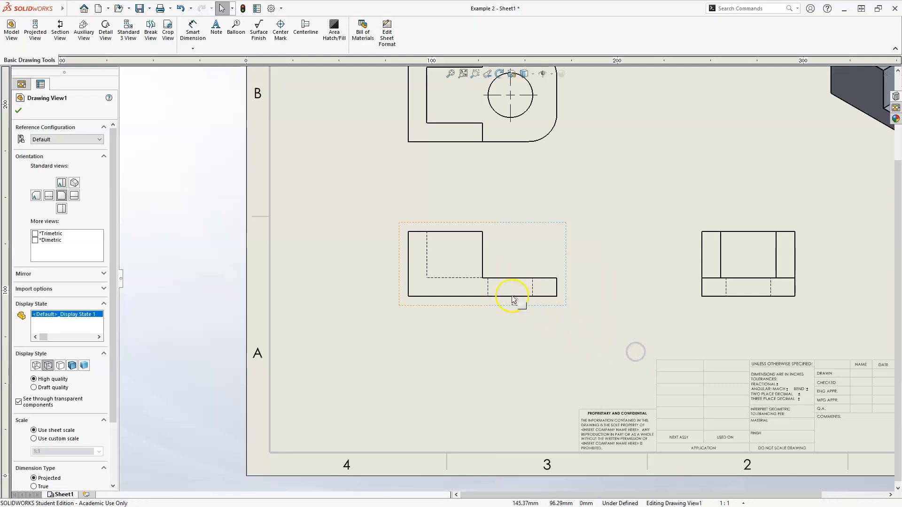
left_click(488, 331)
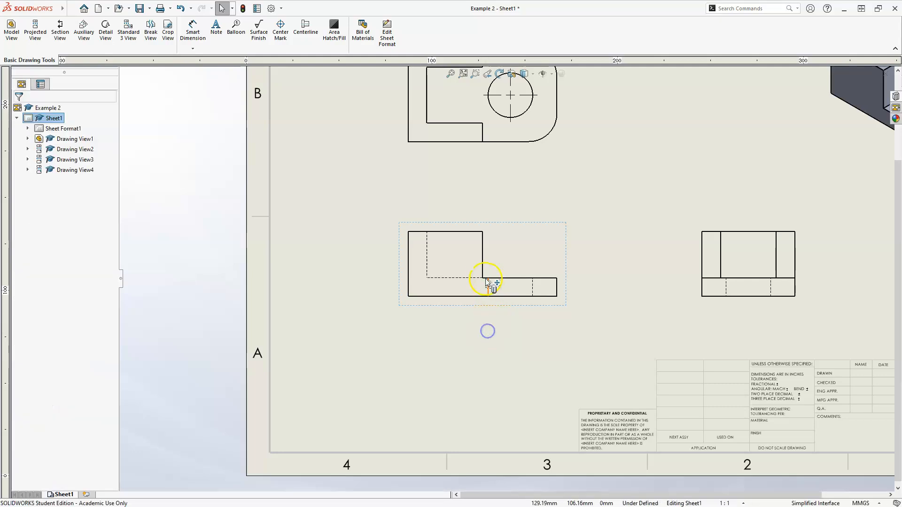
scroll(467, 263, "up", 2)
mouse_move(491, 229)
middle_mouse_down()
mouse_move(480, 287)
mouse_move(395, 289)
middle_mouse_up()
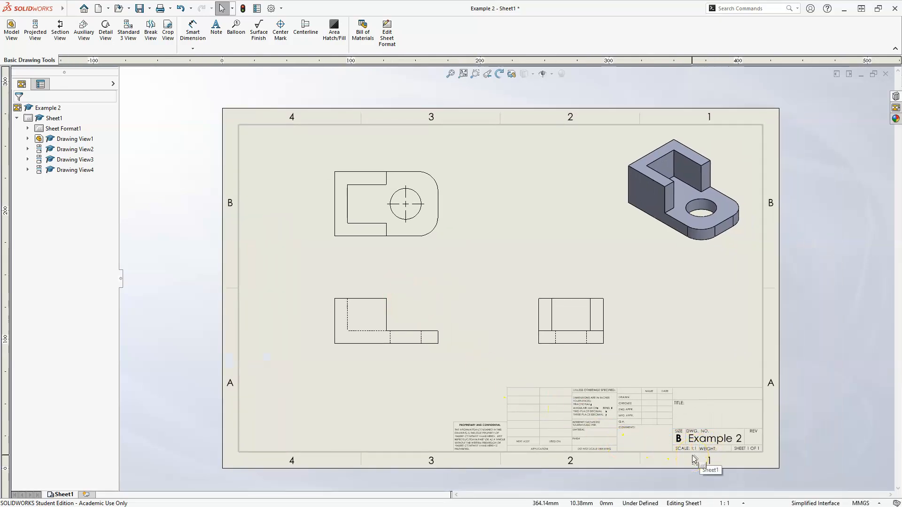
left_click(257, 8)
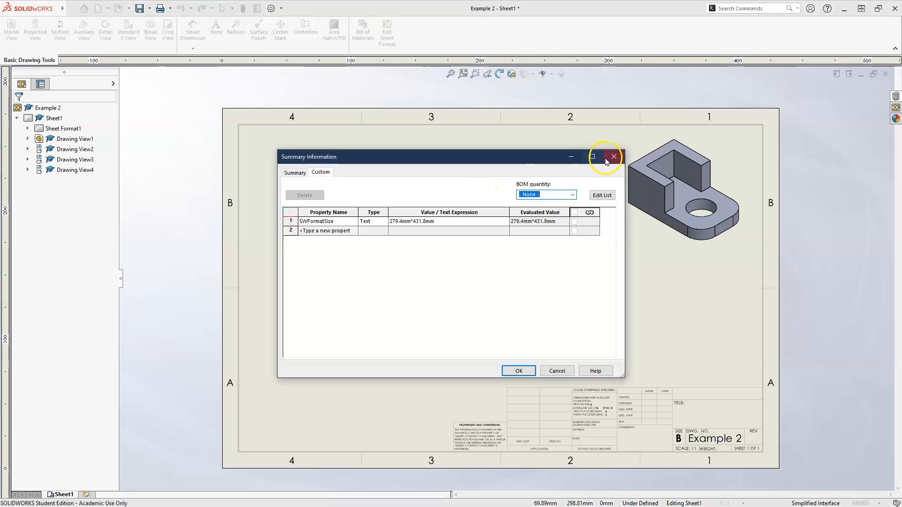
left_click(614, 157)
left_click(272, 9)
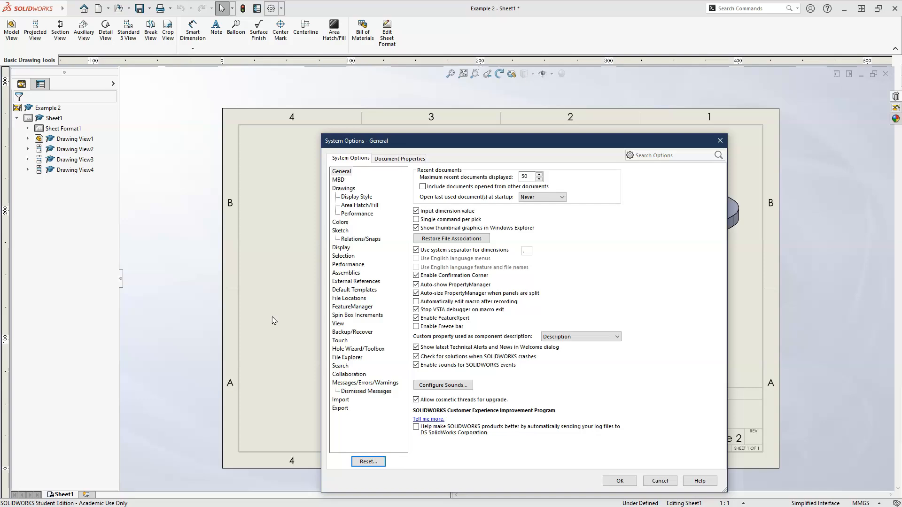
left_click(660, 481)
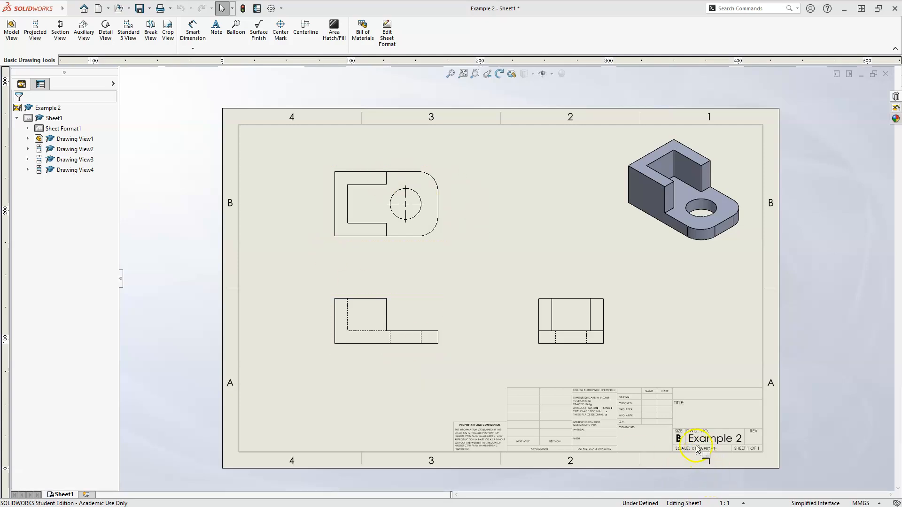
Set the scale of Sheet1 to 0.75:1 in its sheet properties and apply the change.
right_click(51, 119)
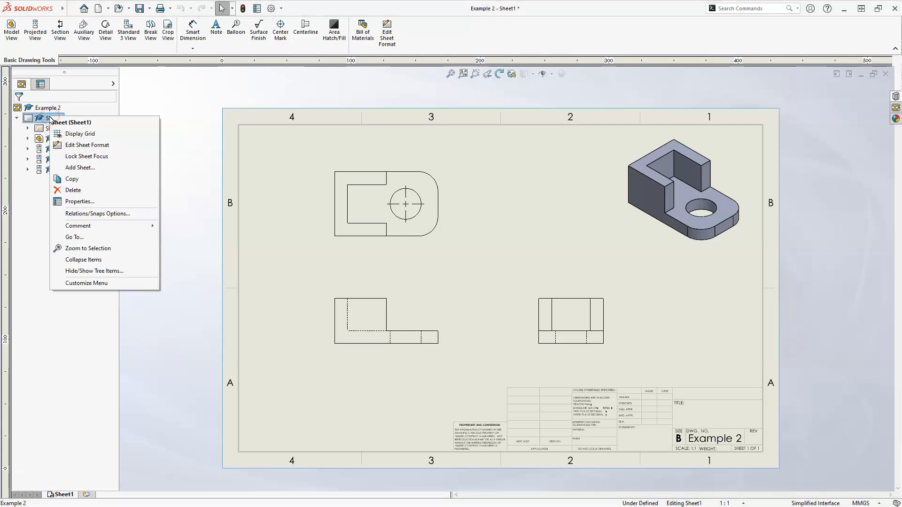
left_click(81, 202)
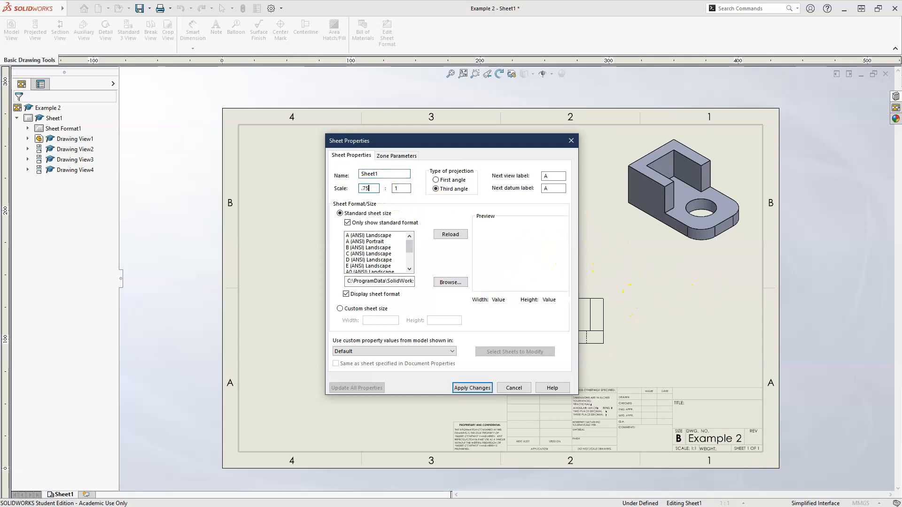
key("Return")
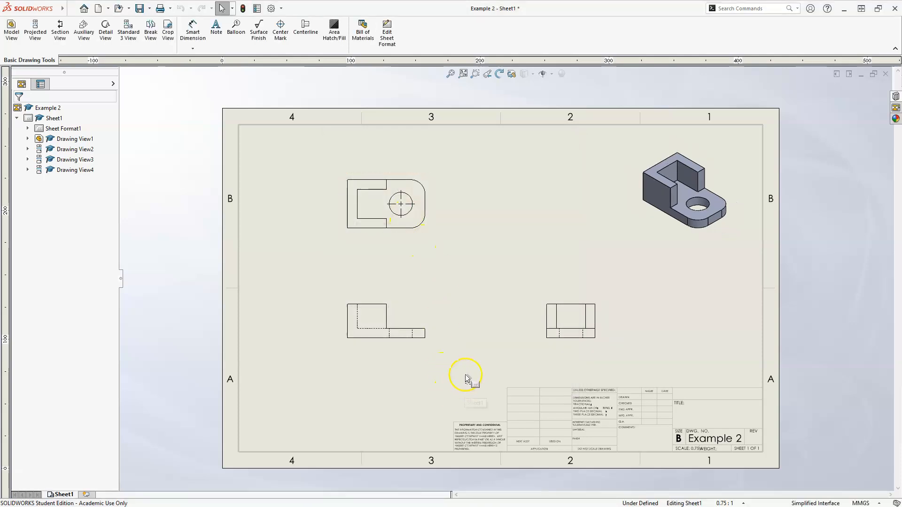
Set the scale of Sheet1 to 1.5:1 in its sheet properties and apply the change.
right_click(47, 131)
left_click(45, 119)
right_click(46, 119)
left_click(73, 202)
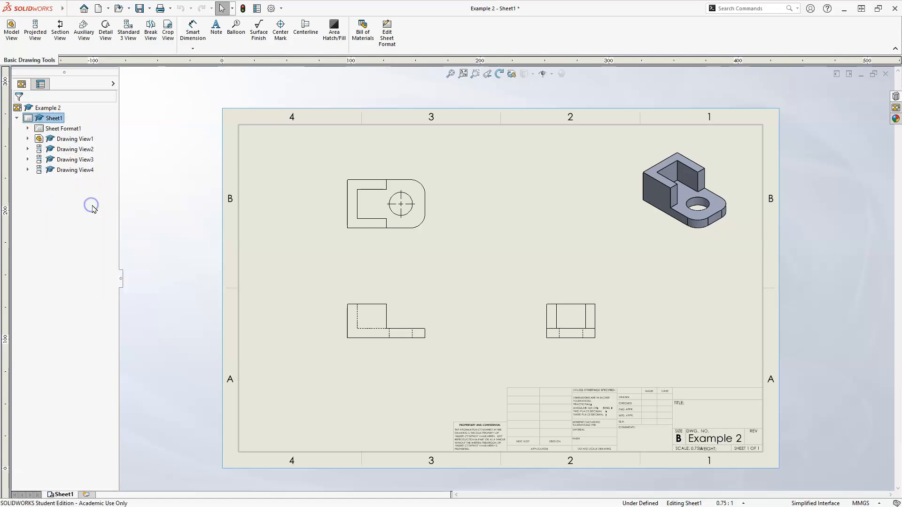
left_click(371, 189)
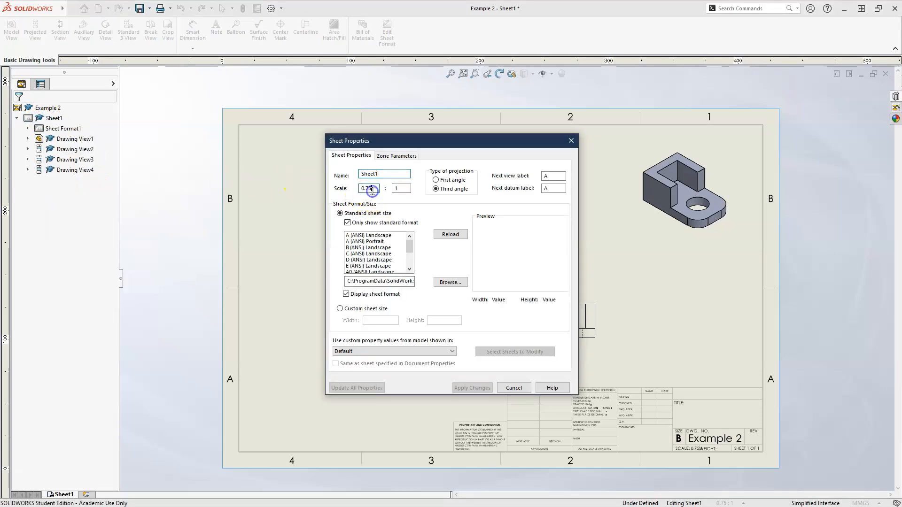
type("1")
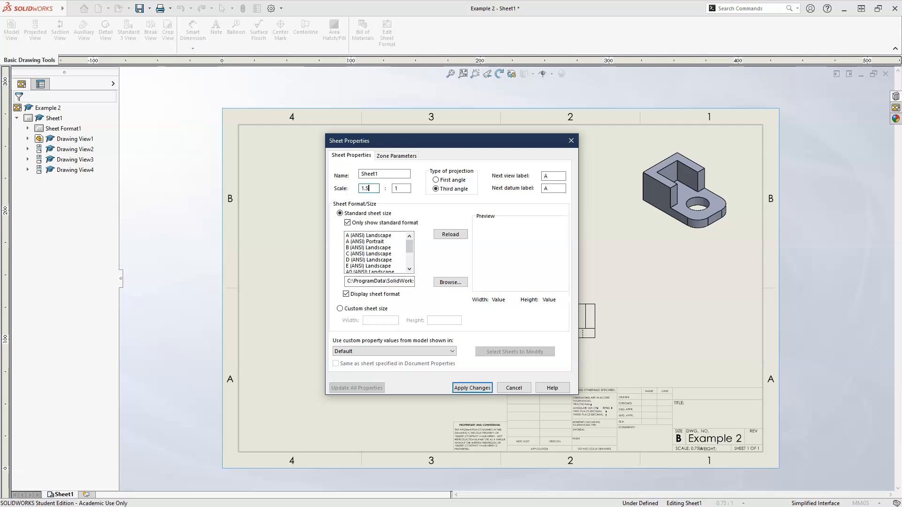
key("Return")
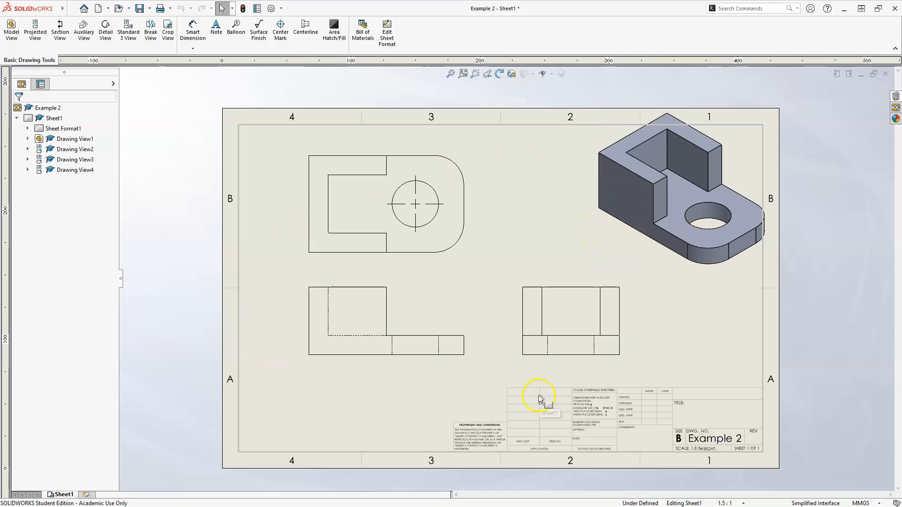
Switch the front view to a custom scale of 1.5:1, leaving the preset scale list without picking a preset.
left_click(451, 366)
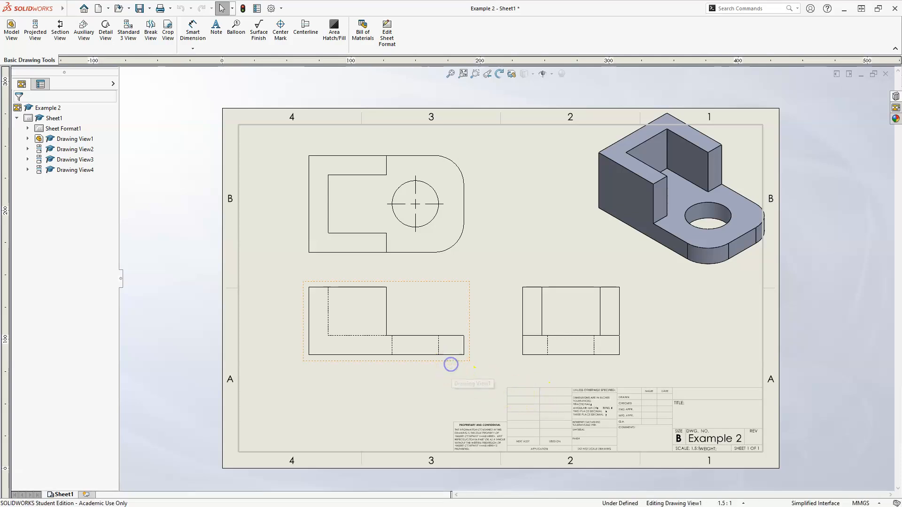
left_click(439, 255)
left_click(91, 323)
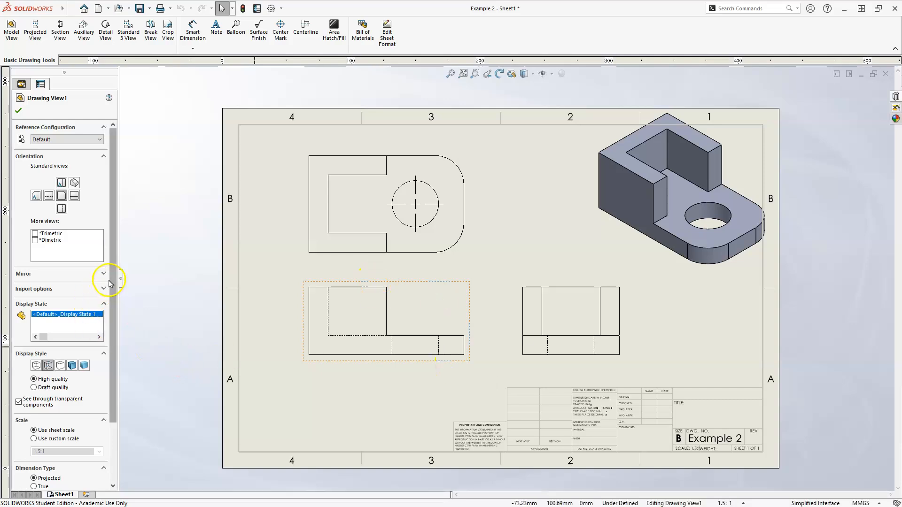
scroll(112, 284, "down", 3)
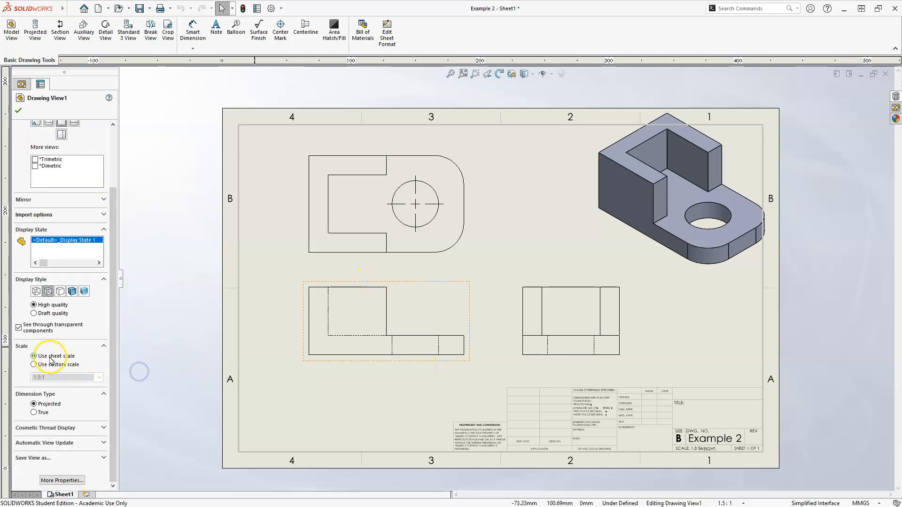
left_click(34, 366)
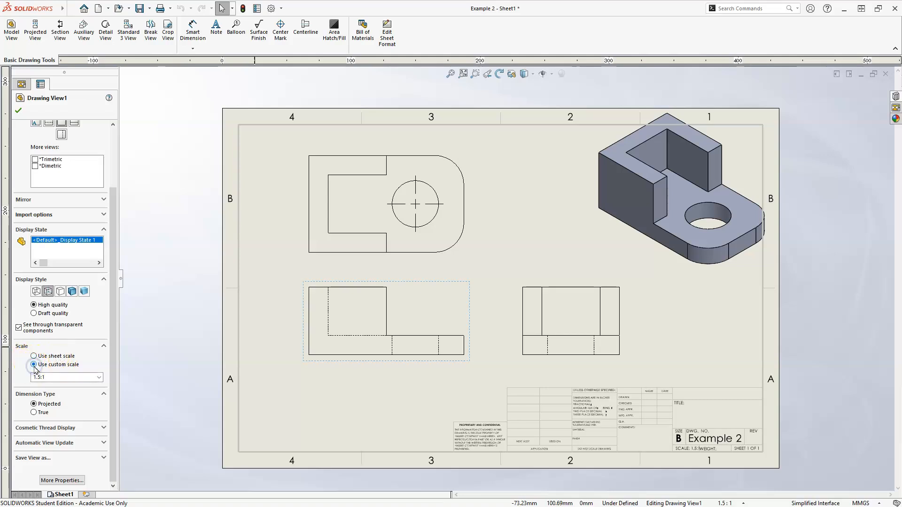
left_click(101, 379)
scroll(84, 423, "up", 2)
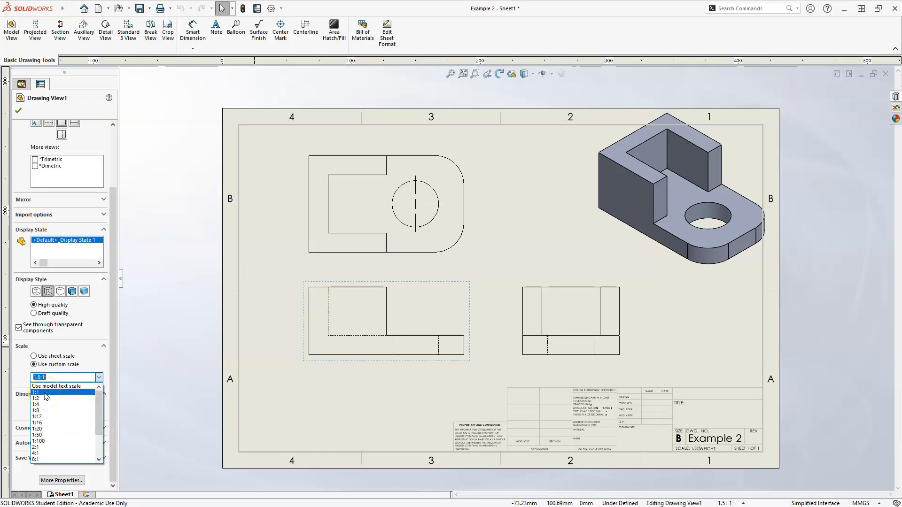
left_click(144, 337)
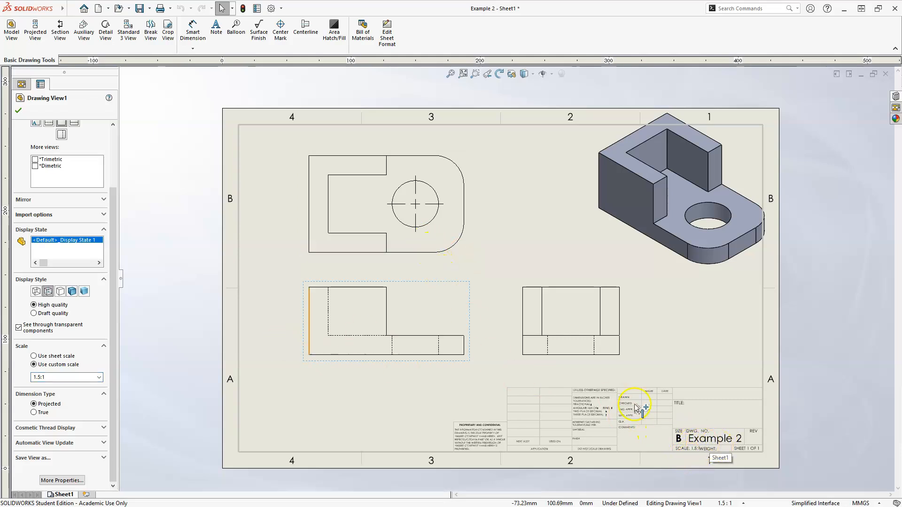
left_click(172, 310)
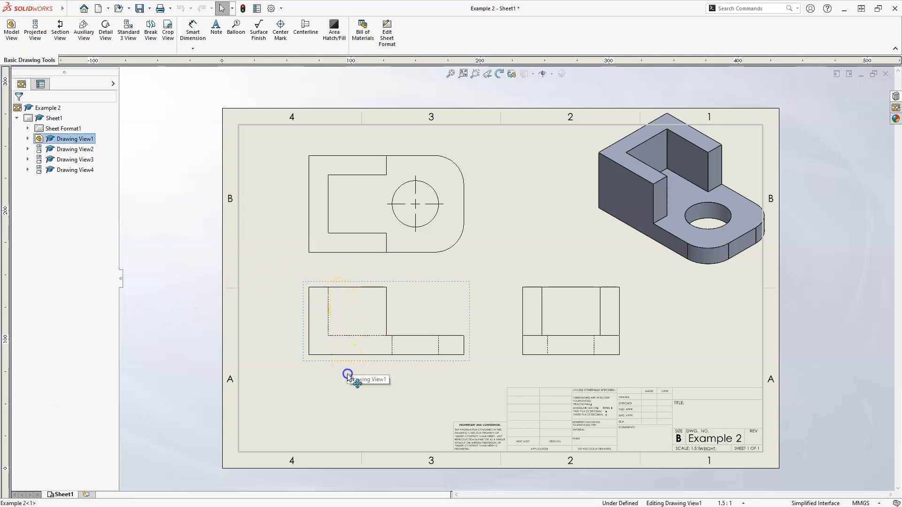
Move the front view slightly down to widen the gap below the top view and deselect it.
left_click_drag(347, 374, 347, 388)
left_click(398, 335)
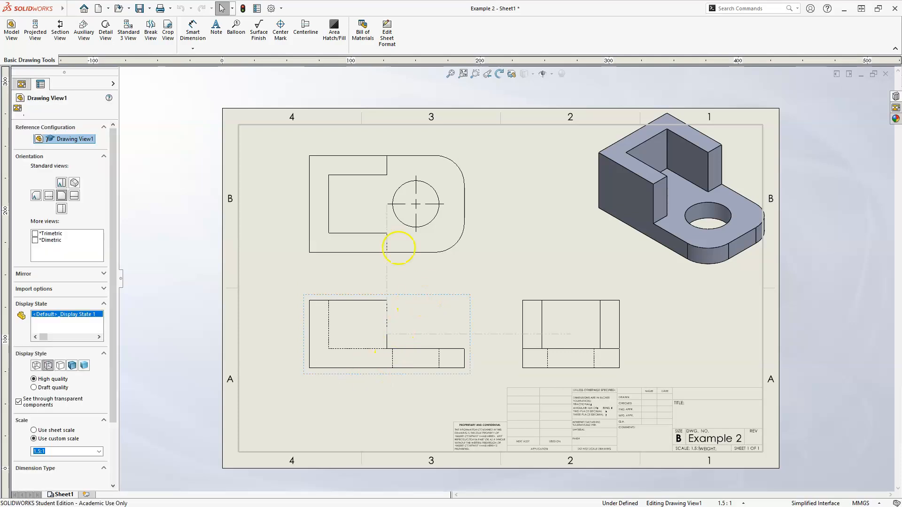
left_click(469, 304)
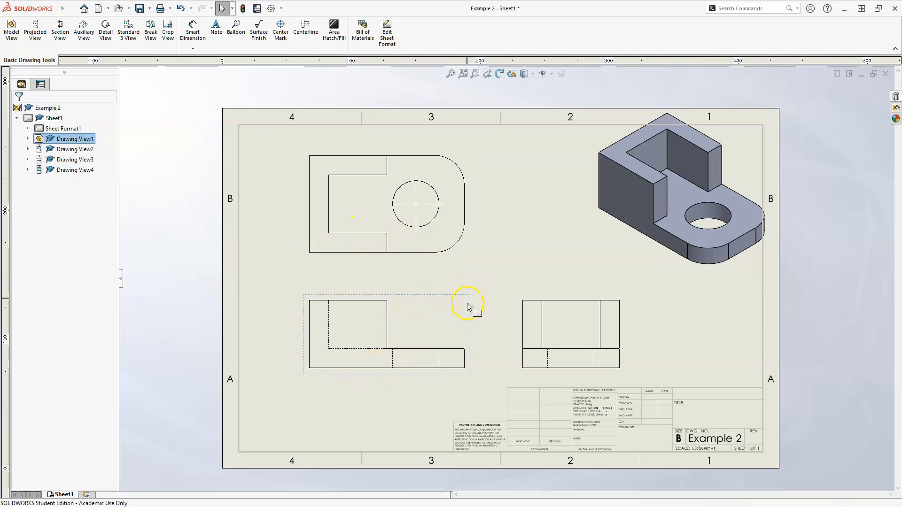
left_click(391, 274)
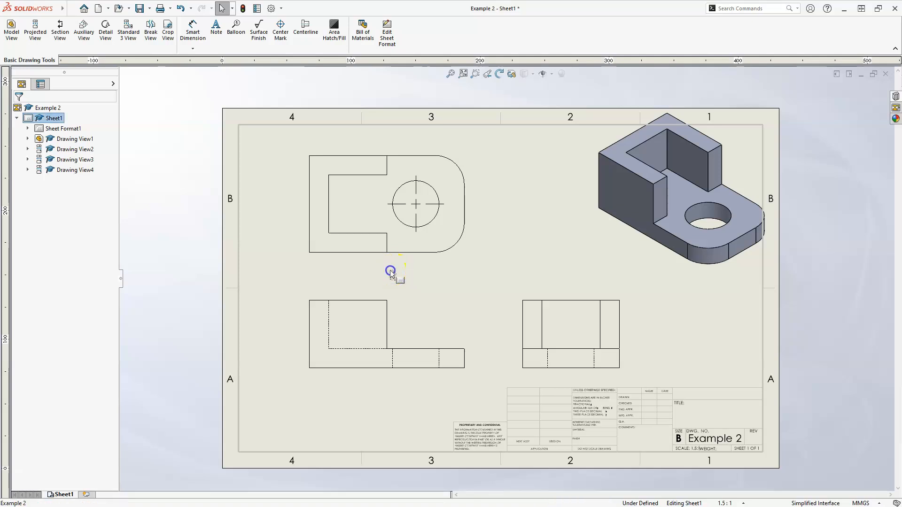
Set trailing zeroes for dimensions to Remove in the document's dimension properties and apply the change.
left_click(257, 11)
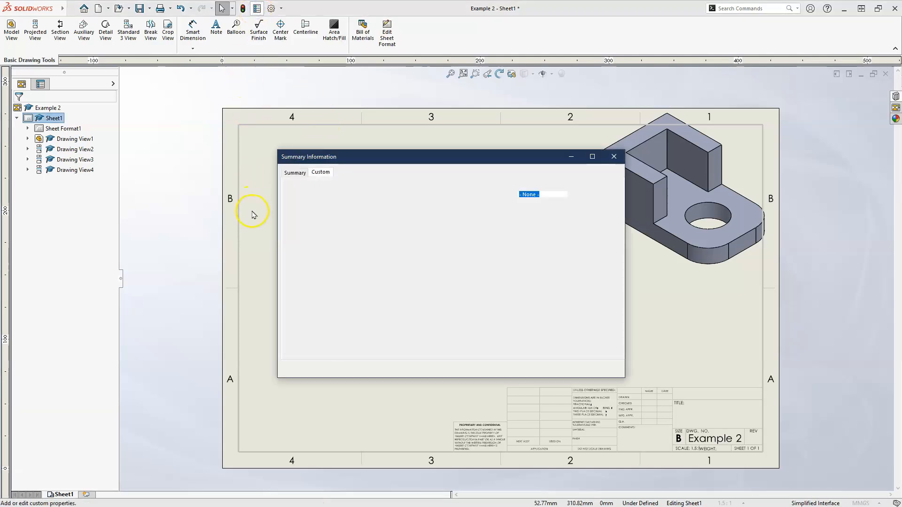
left_click(614, 157)
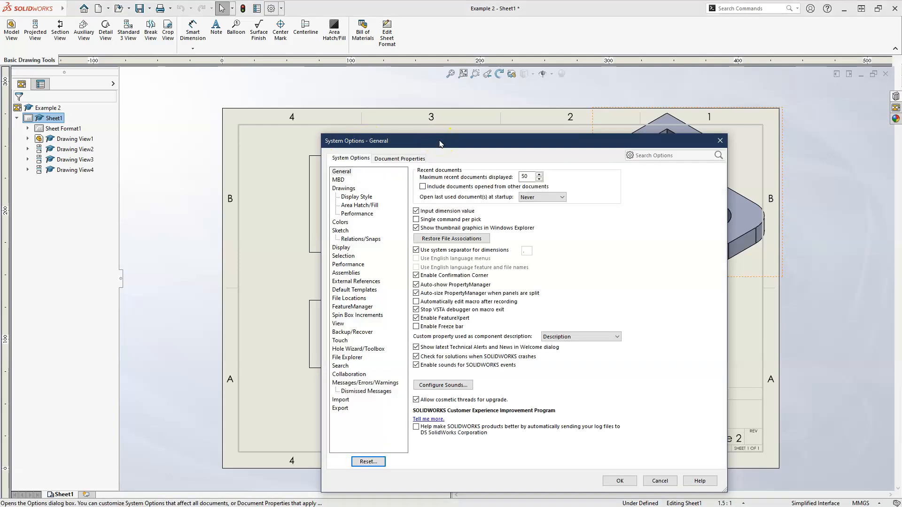
left_click_drag(440, 143, 430, 110)
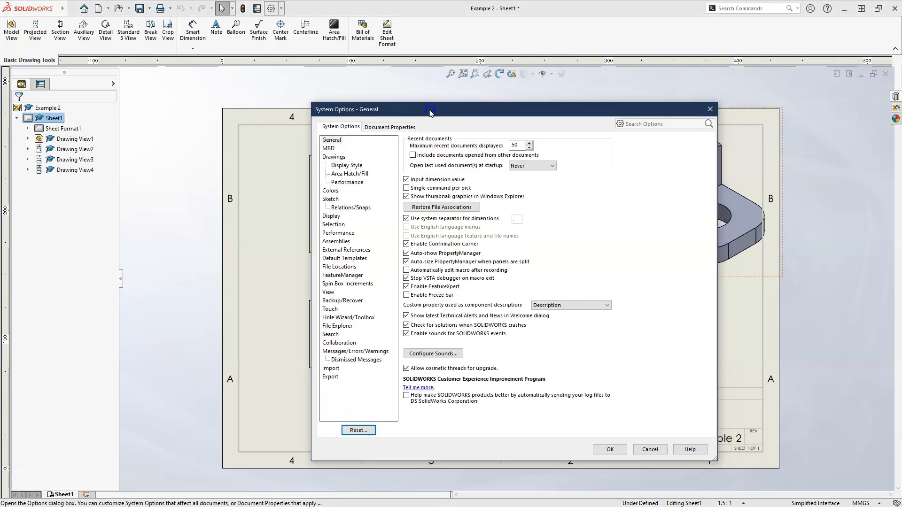
left_click(378, 127)
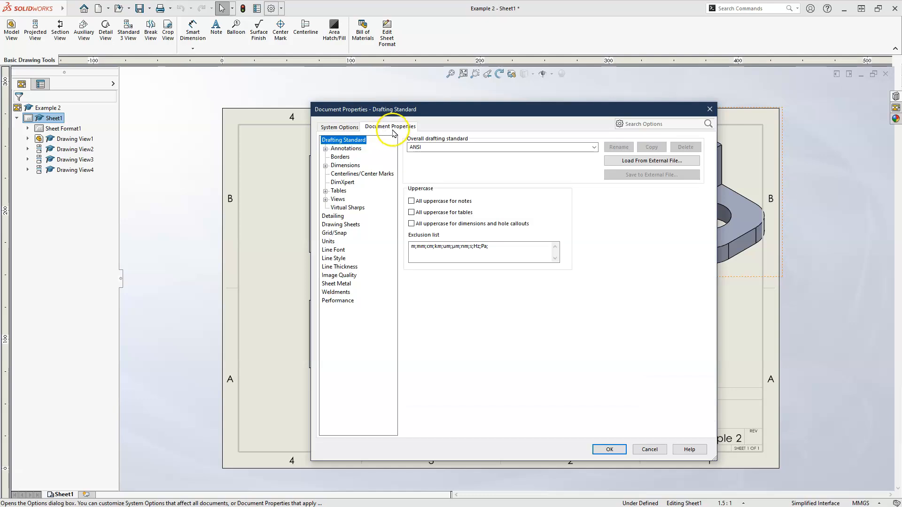
left_click(338, 166)
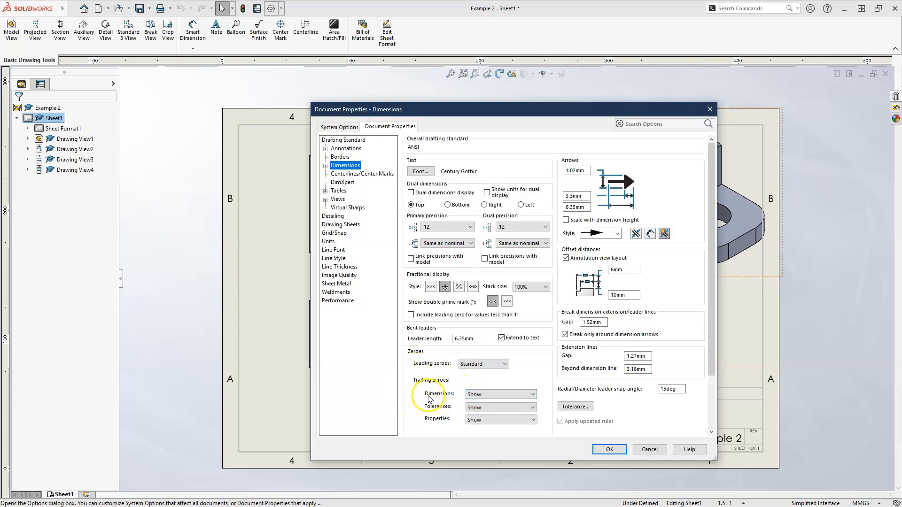
left_click(497, 394)
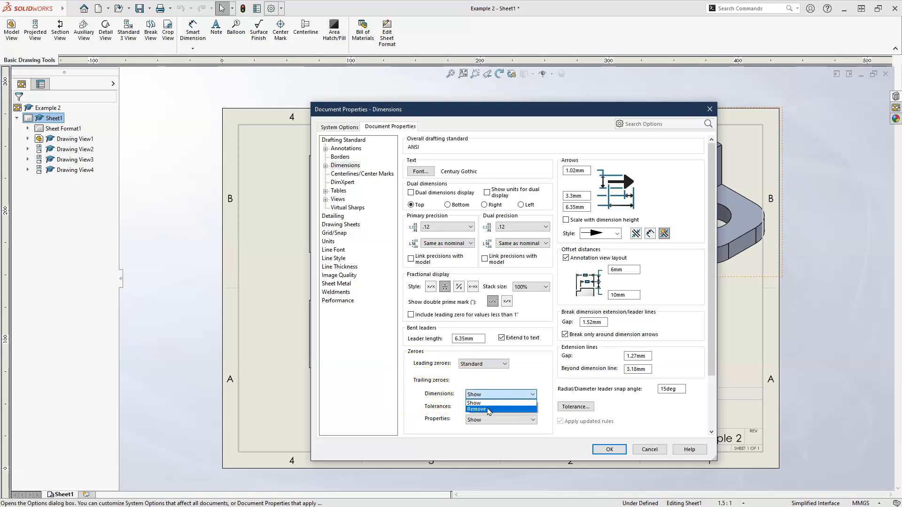
left_click(489, 411)
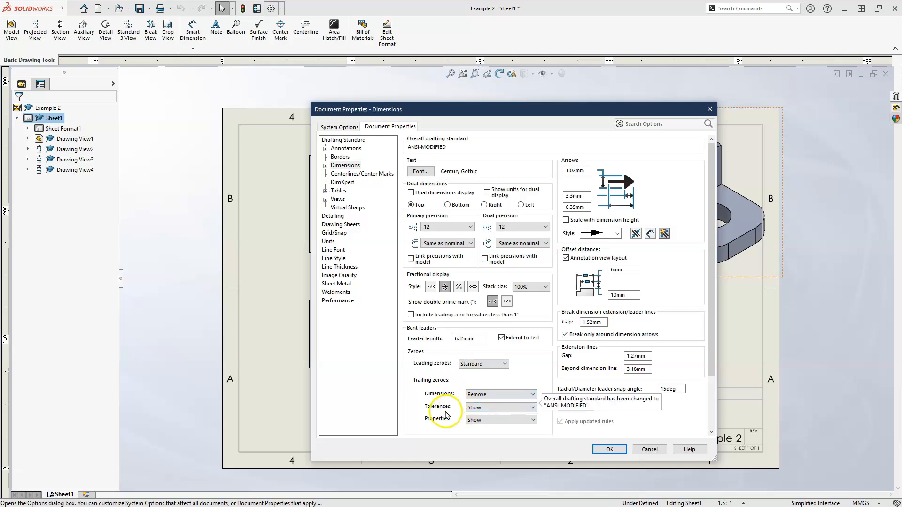
left_click(439, 414)
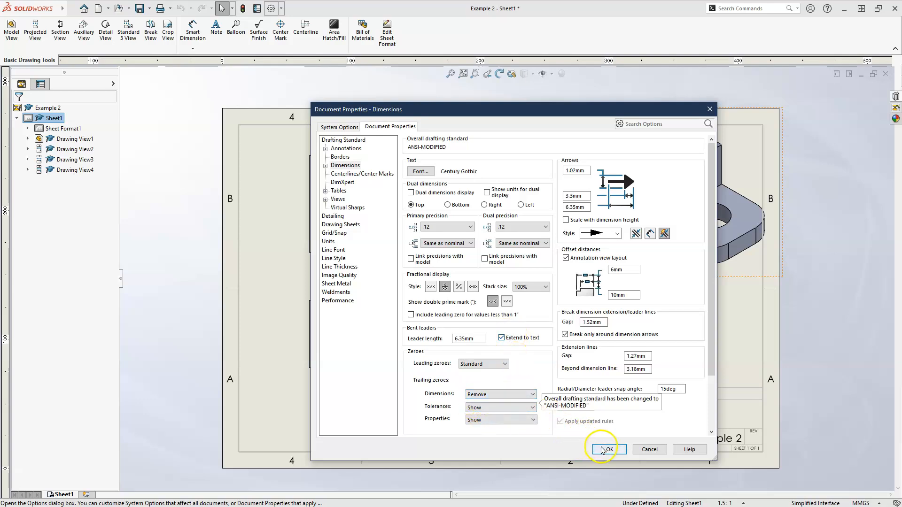
left_click(604, 450)
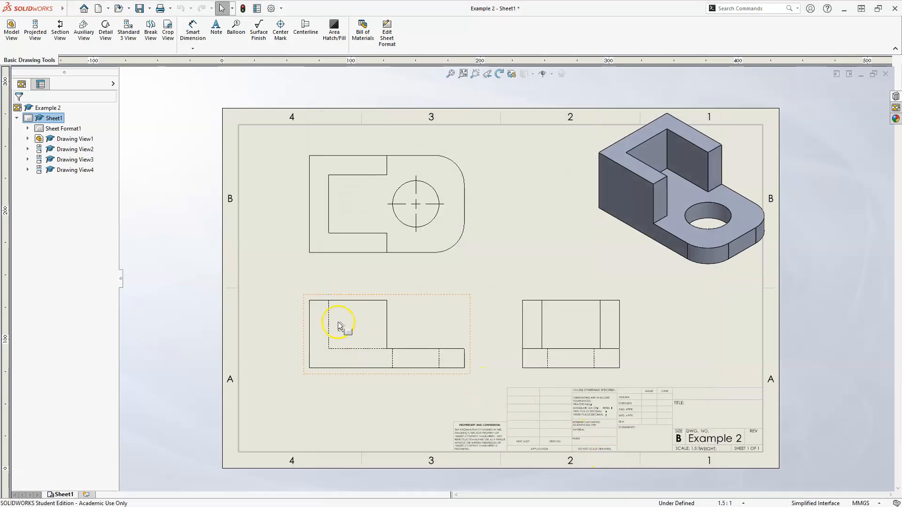
Add a vertical dimension for the front view's overall height, placed to the left of the view.
key("f")
scroll(275, 358, "down", 2)
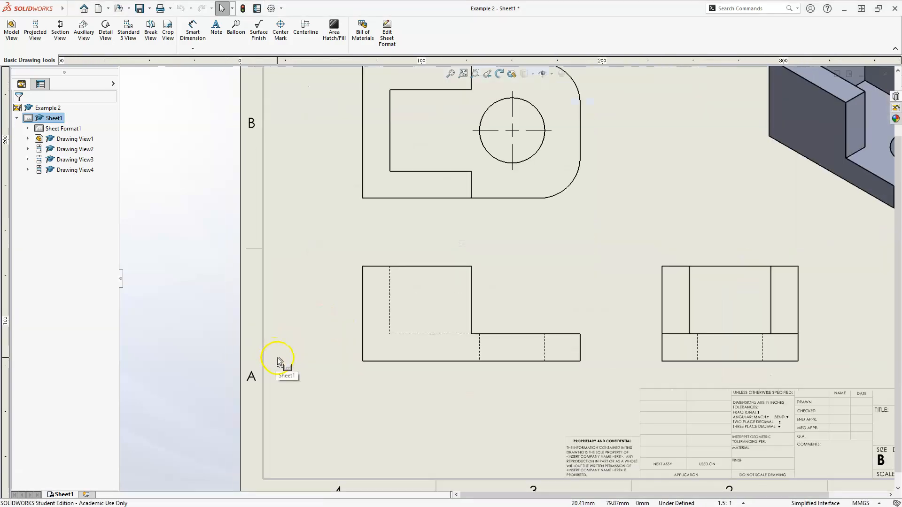
left_click(193, 48)
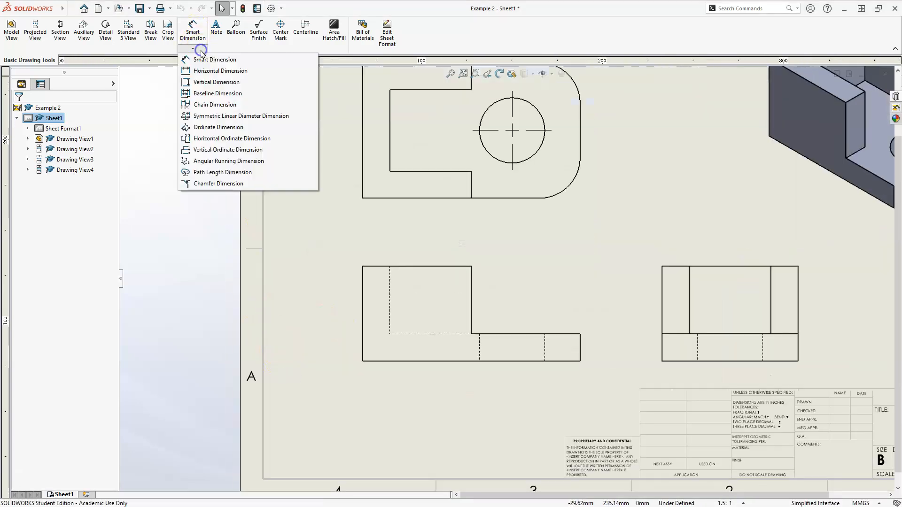
left_click(209, 82)
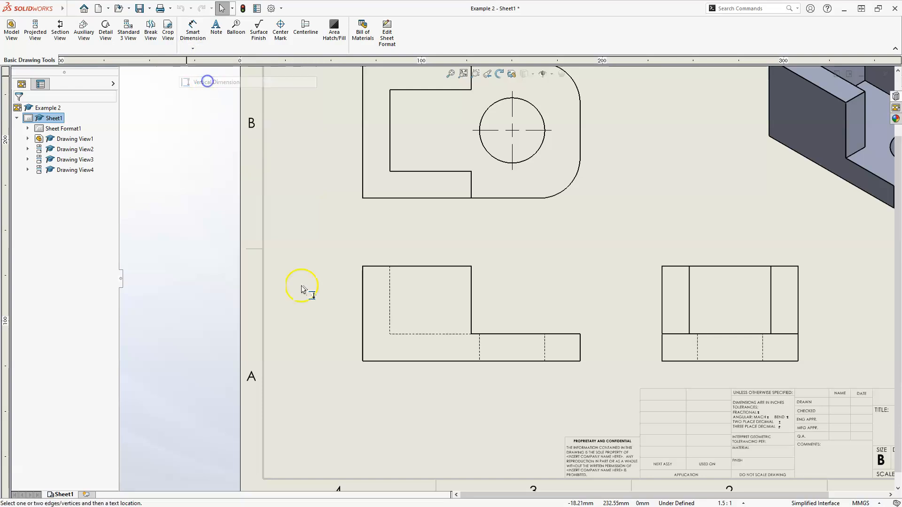
left_click(366, 347)
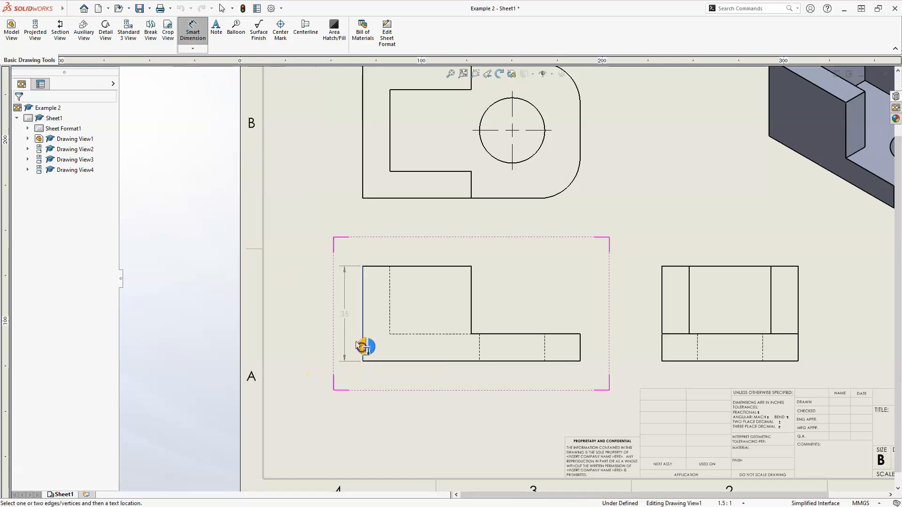
left_click(318, 313)
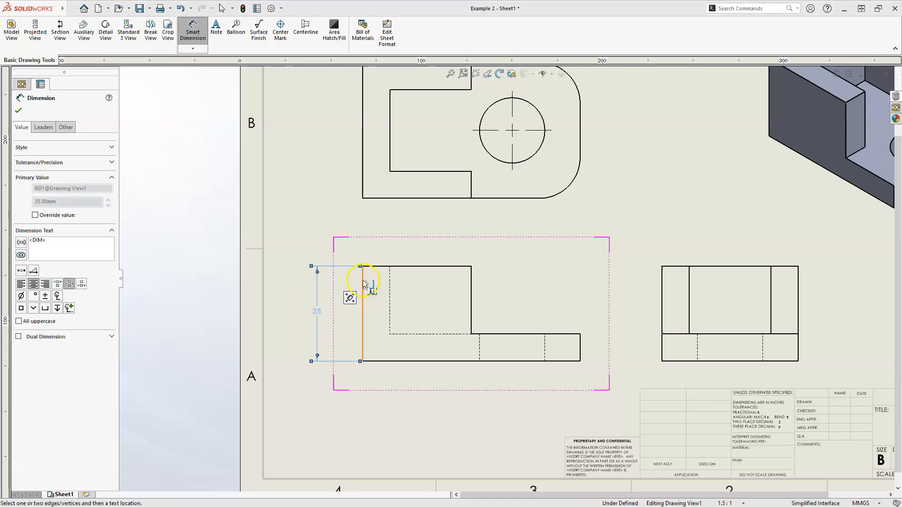
Add a horizontal dimension for the front view's overall length between its two end edges, placed above the view.
left_click(192, 48)
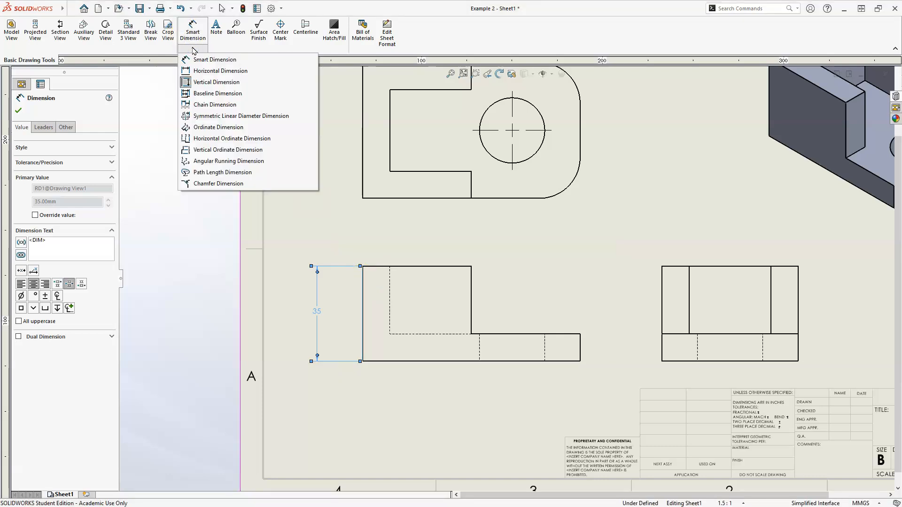
left_click(205, 73)
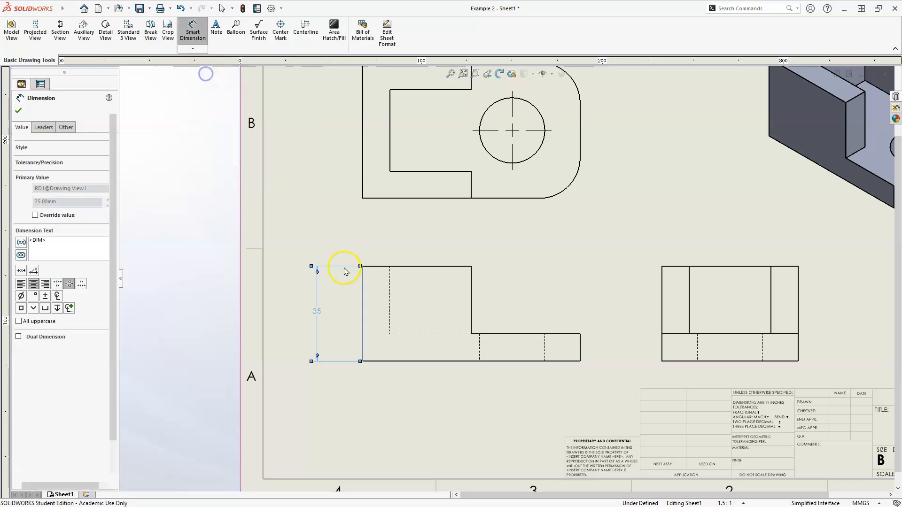
left_click(362, 274)
left_click(580, 342)
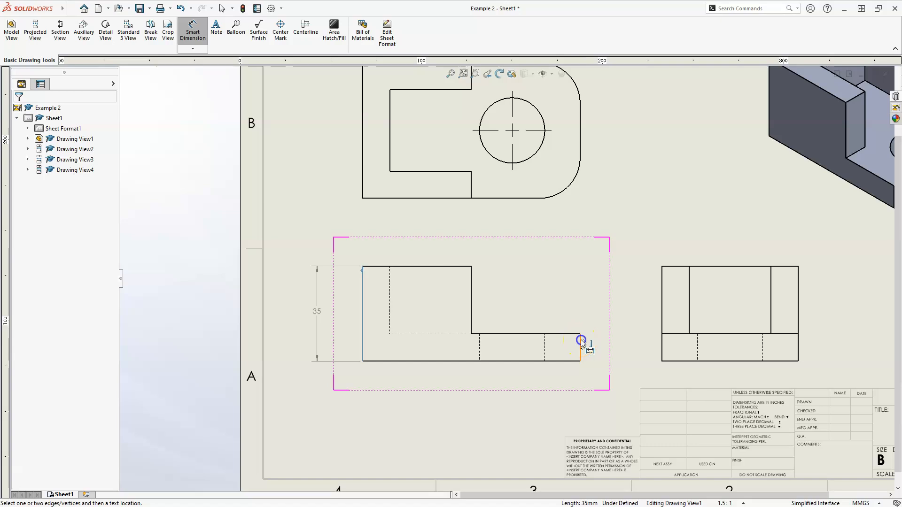
left_click(464, 236)
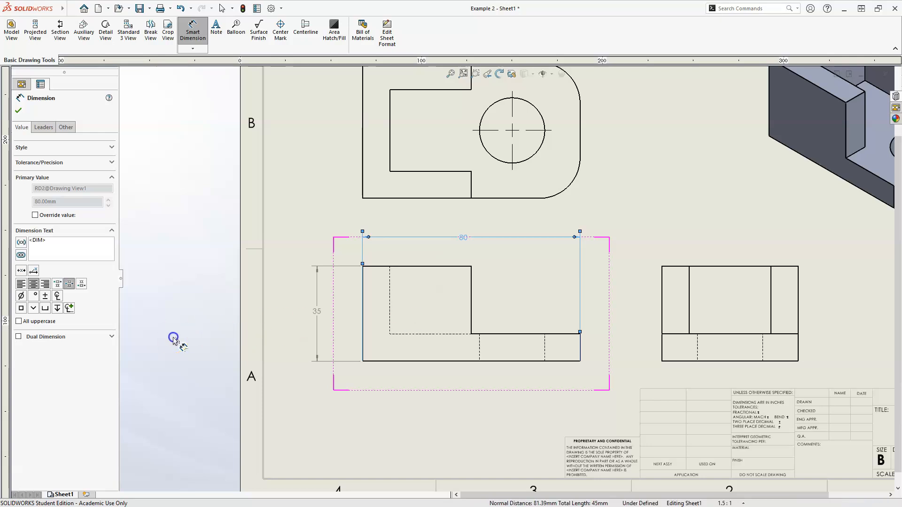
Add parentheses to the overall length dimension to mark it as a reference and accept it.
left_click(30, 248)
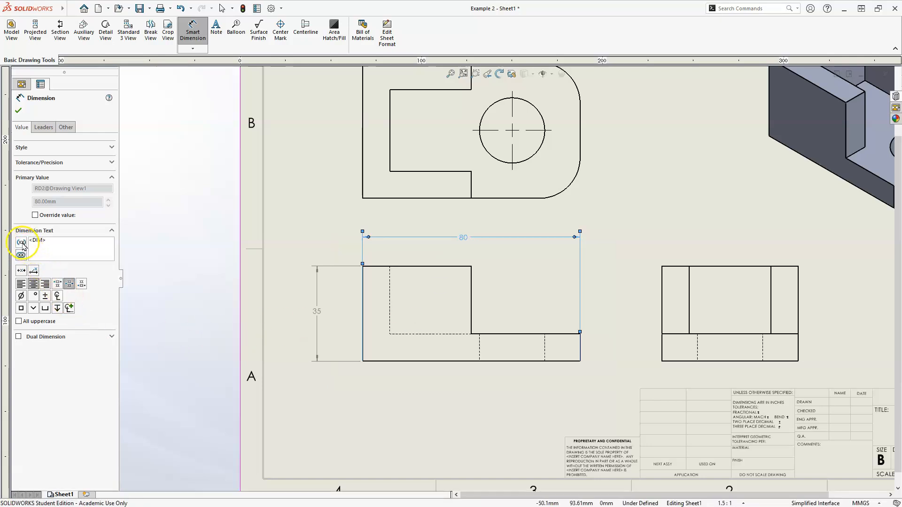
left_click(70, 260)
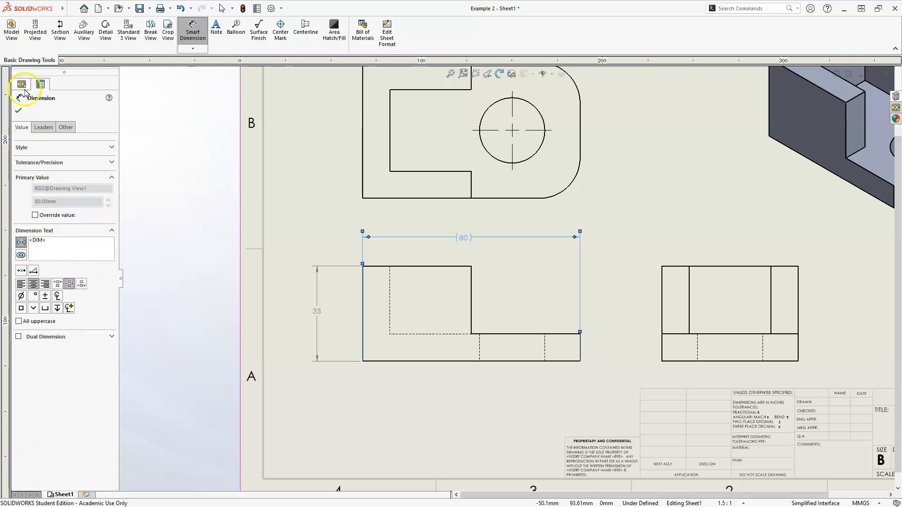
left_click(19, 112)
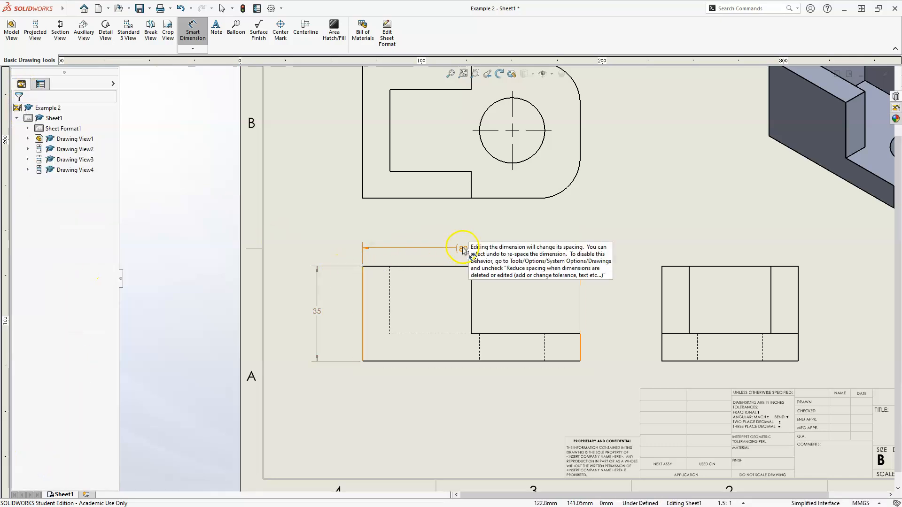
Add a horizontal dimension for the right view's overall width, placed above the view.
mouse_move(561, 302)
middle_mouse_down()
mouse_move(519, 326)
mouse_move(409, 330)
middle_mouse_up()
mouse_move(524, 322)
middle_mouse_down()
mouse_move(491, 323)
mouse_move(440, 306)
middle_mouse_up()
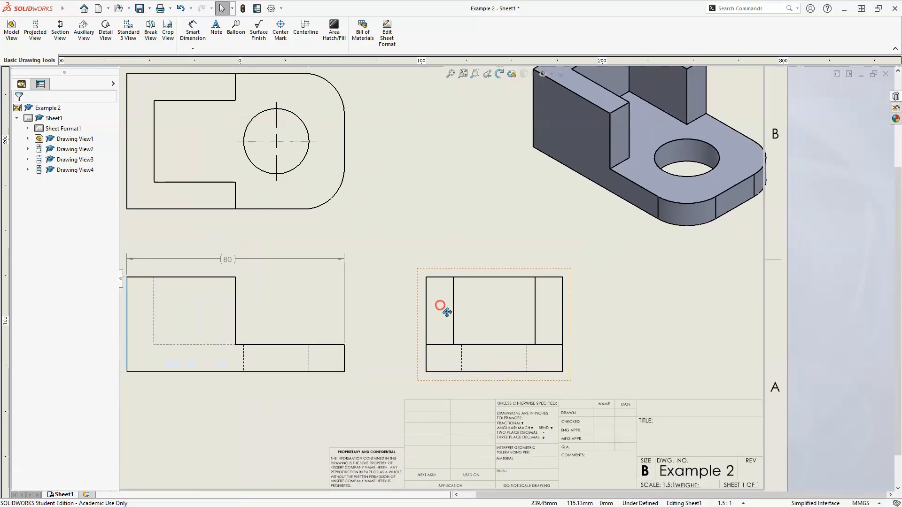
scroll(487, 333, "down", 3)
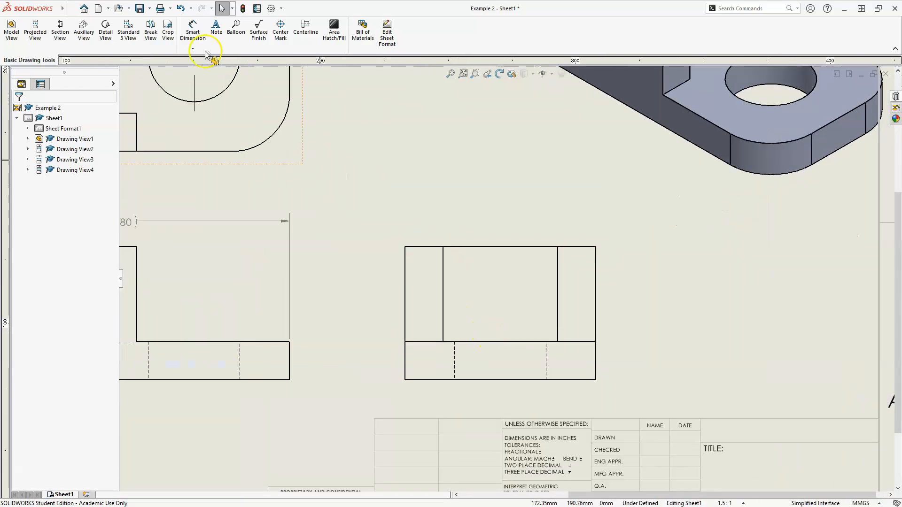
left_click(188, 31)
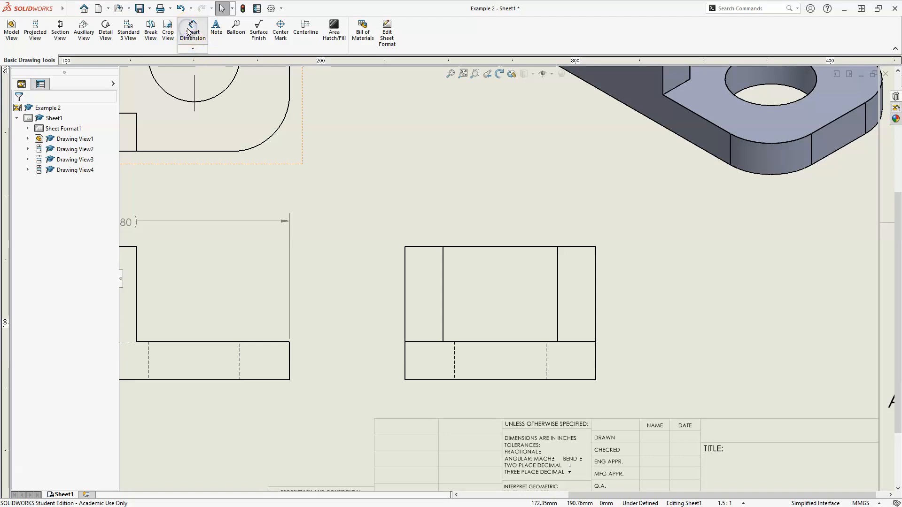
left_click(489, 248)
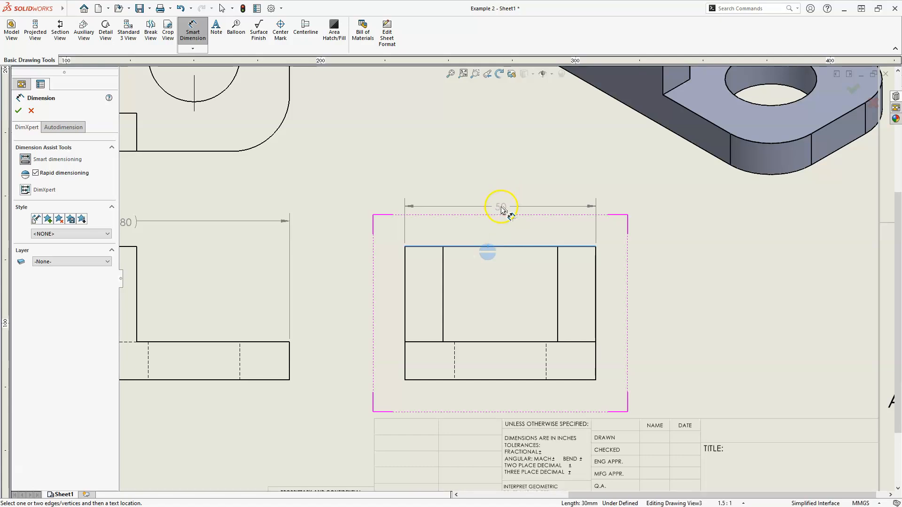
left_click(500, 201)
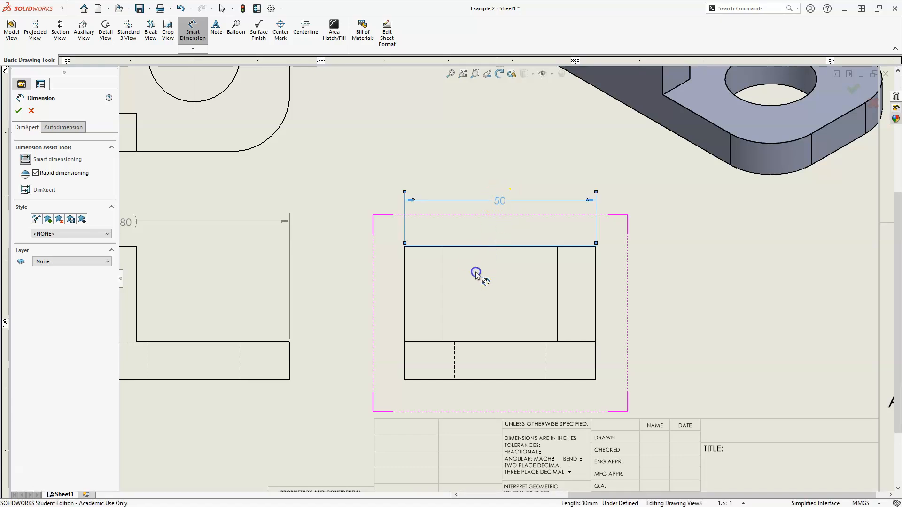
Dimension the thickness of both side walls in the right view, placing them between the view and its overall width dimension.
left_click(444, 261)
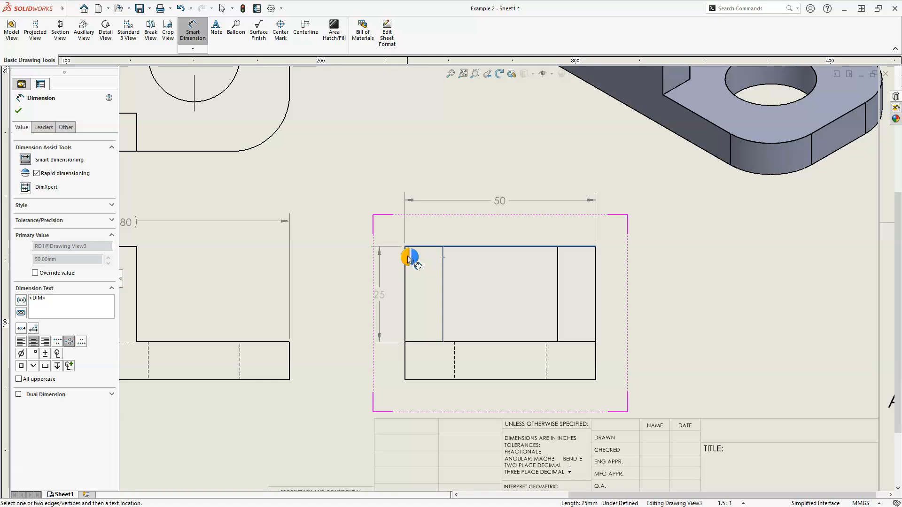
left_click(405, 276)
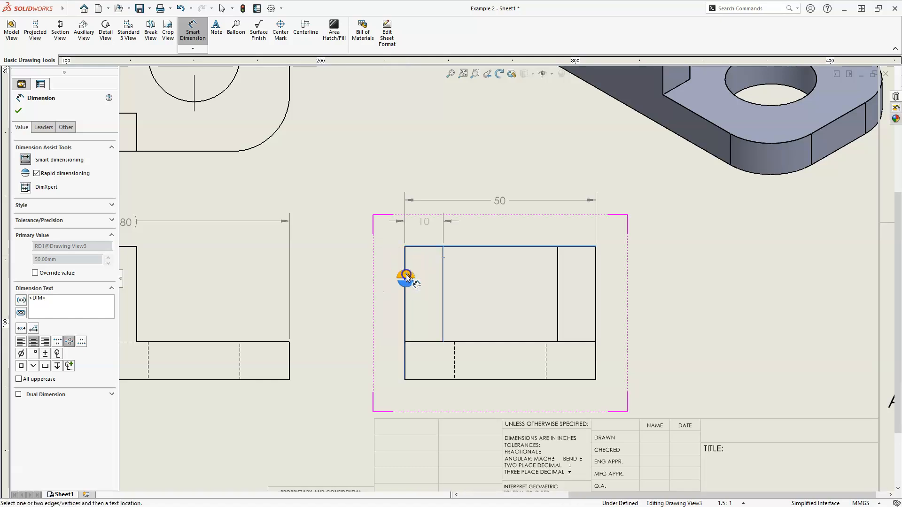
left_click(420, 226)
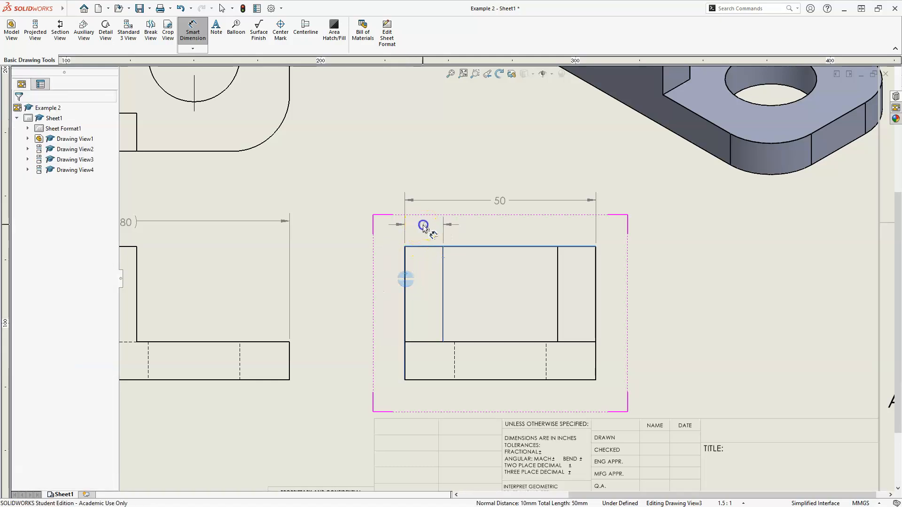
left_click(557, 262)
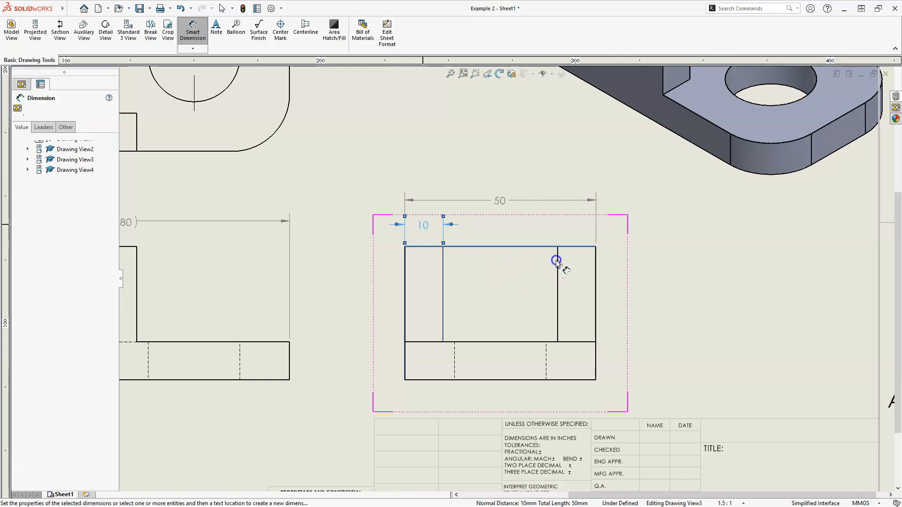
left_click(596, 277)
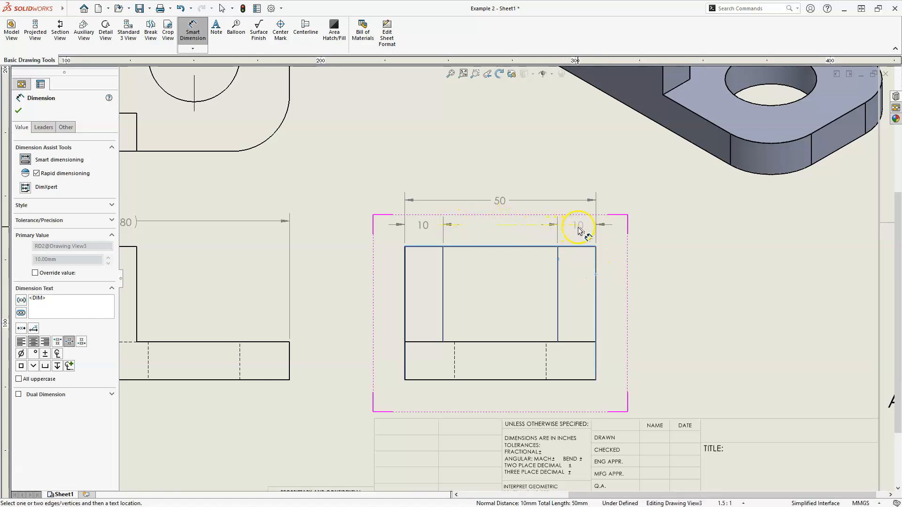
left_click(578, 229)
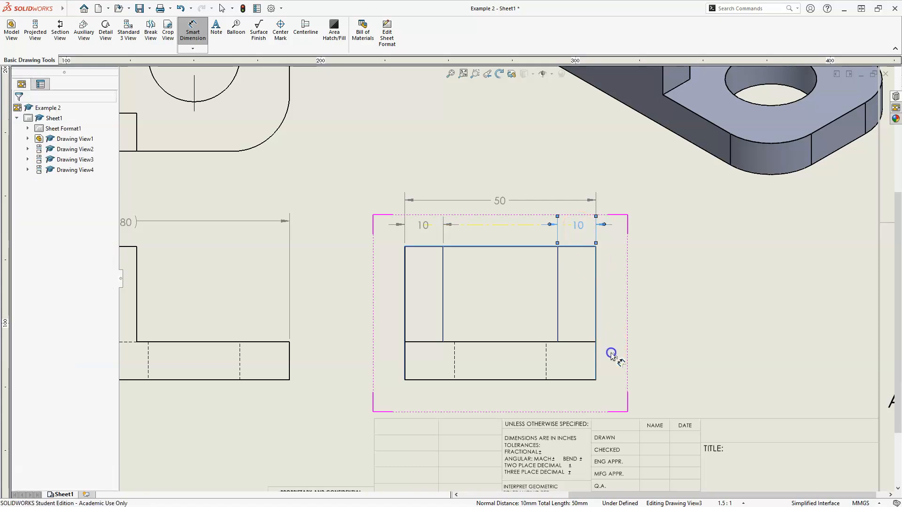
Add a vertical dimension for the base plate thickness in the right view, placed to the right of the view.
left_click(585, 380)
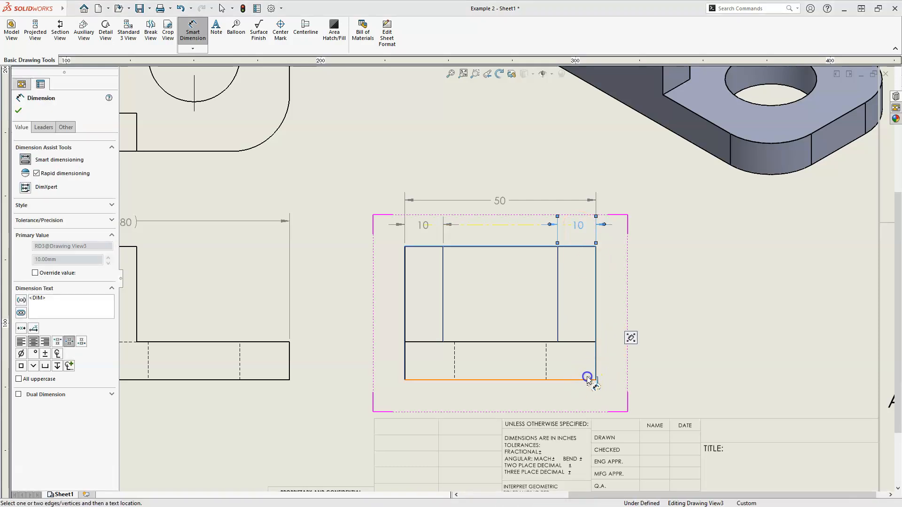
left_click(585, 343)
left_click(620, 361)
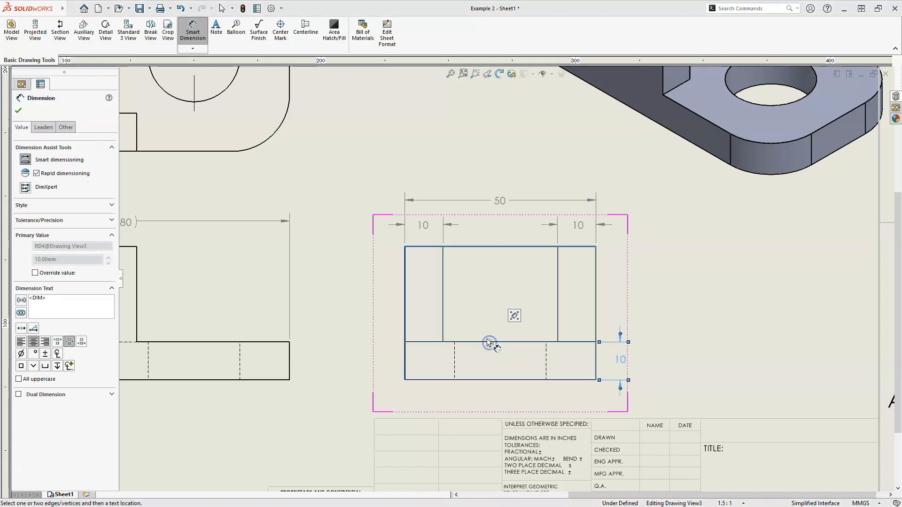
Dimension the top view horizontally from its left edge to the ends of the side walls, placed above the view.
scroll(505, 319, "up", 3)
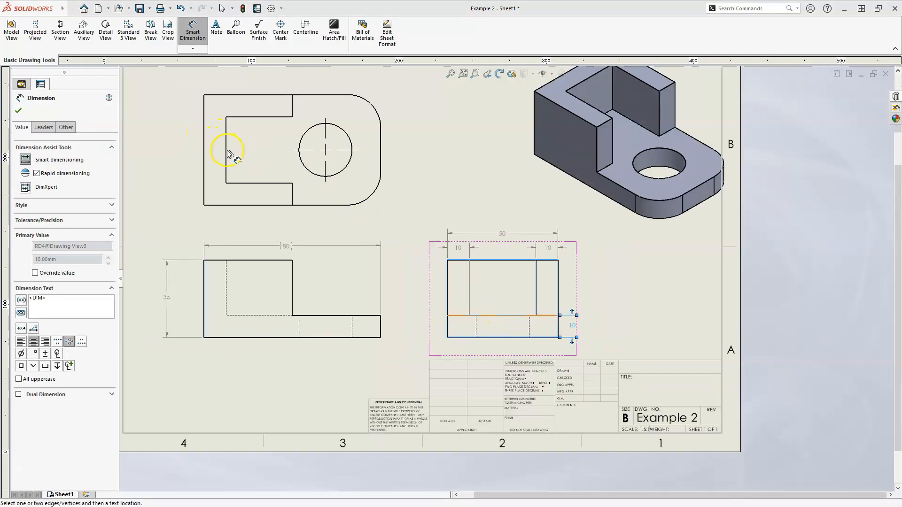
scroll(230, 157, "down", 3)
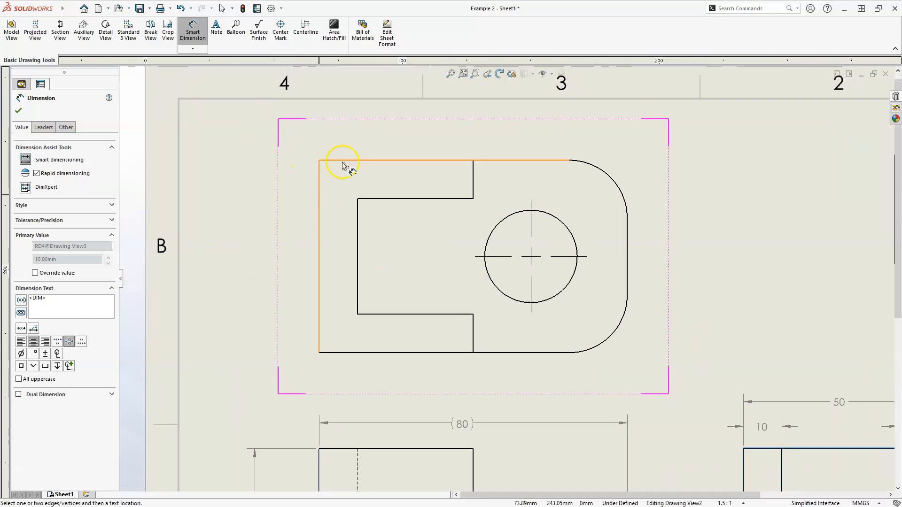
left_click(321, 170)
left_click(474, 179)
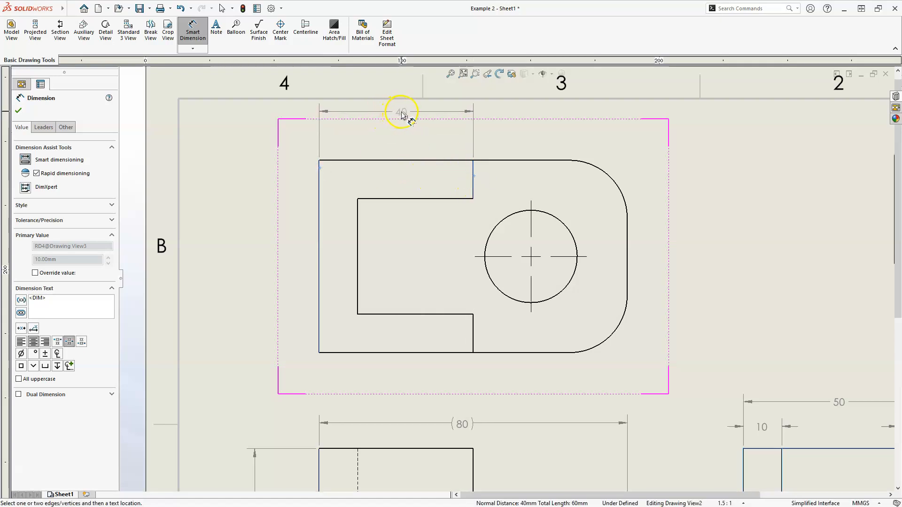
left_click(400, 114)
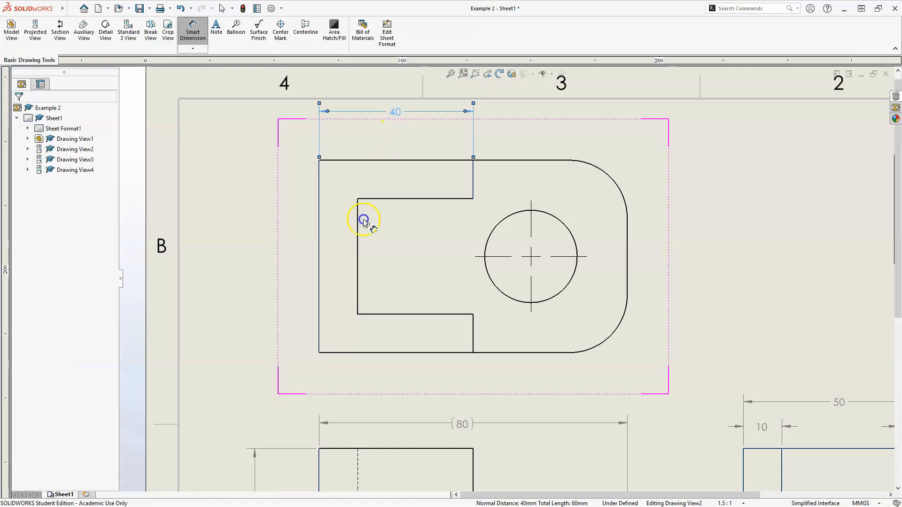
Dimension the back wall's thickness in the top view, placed just below the view.
left_click(357, 303)
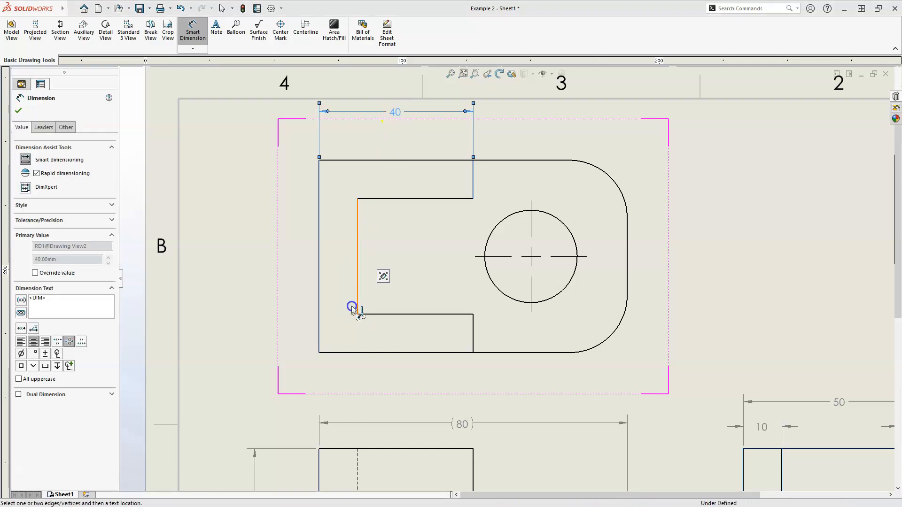
left_click(322, 315)
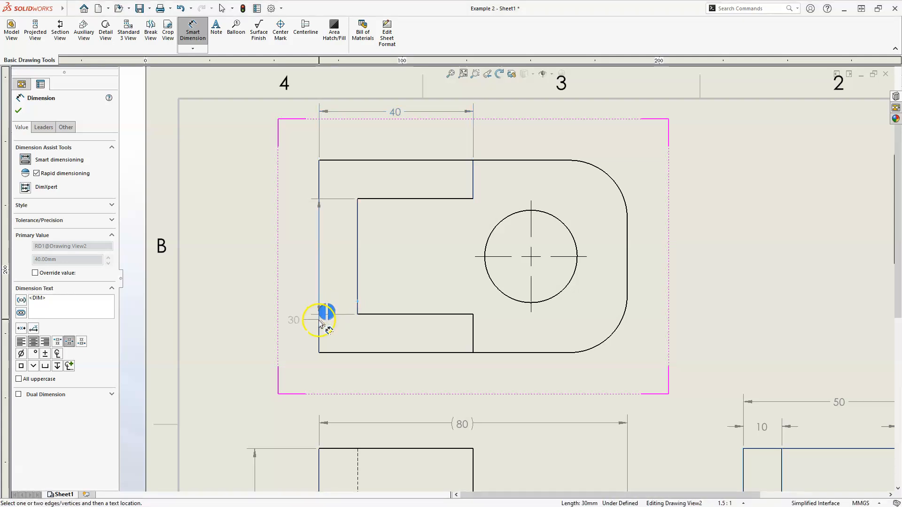
left_click(311, 368)
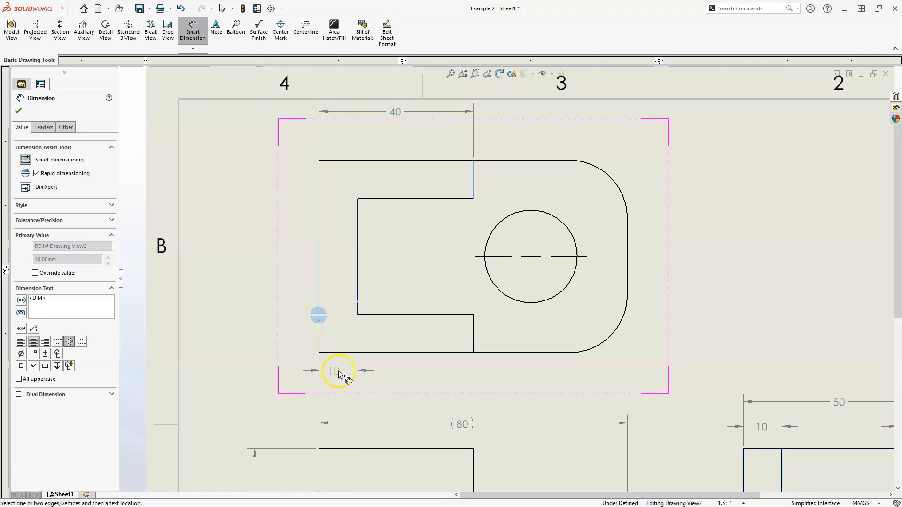
left_click(337, 347)
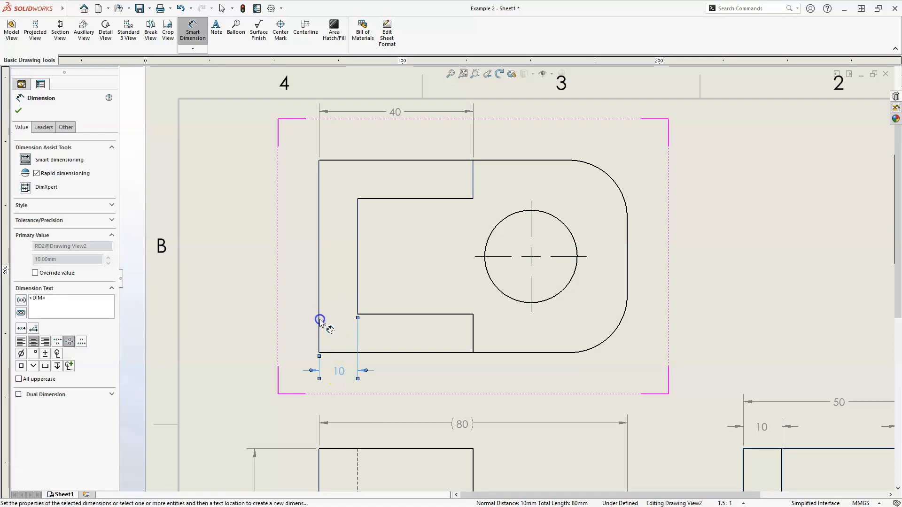
Dimension the horizontal distance from the top view's left edge to the hole's center mark, placed below the wall thickness dimension.
left_click(319, 323)
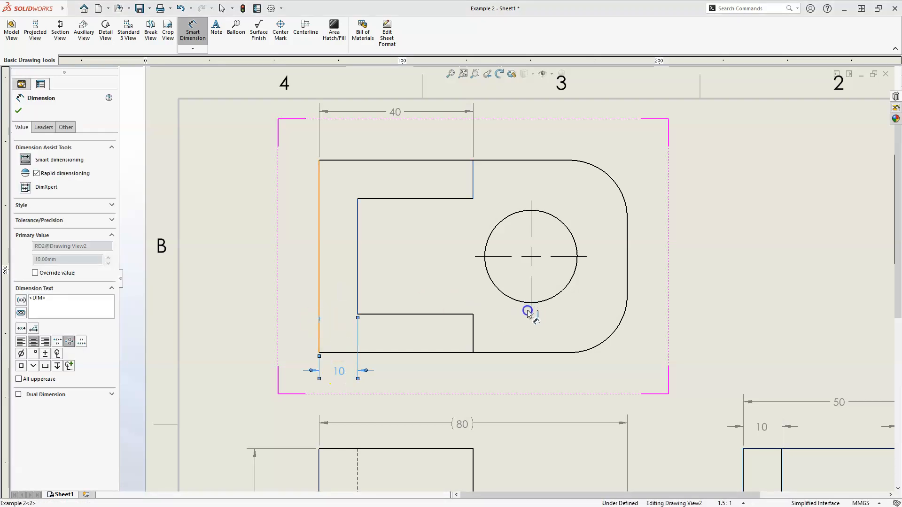
left_click(529, 290)
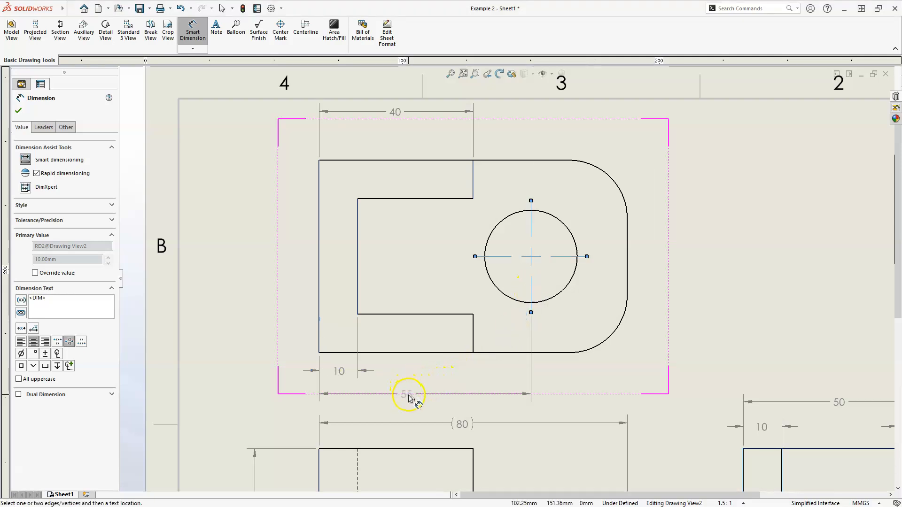
left_click(414, 395)
key("Escape")
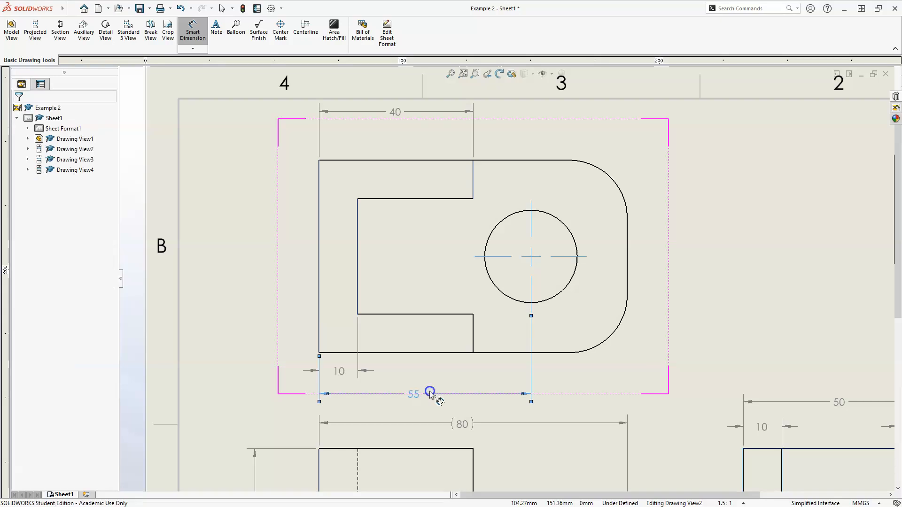
Dimension the vertical distance from the top view's bottom edge to the hole's center mark, placed to the right of the view.
left_click(546, 352)
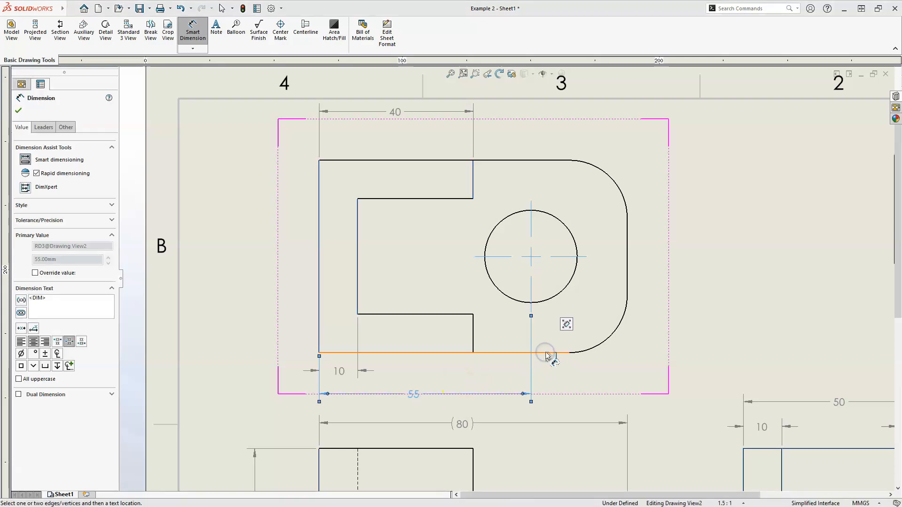
left_click(563, 259)
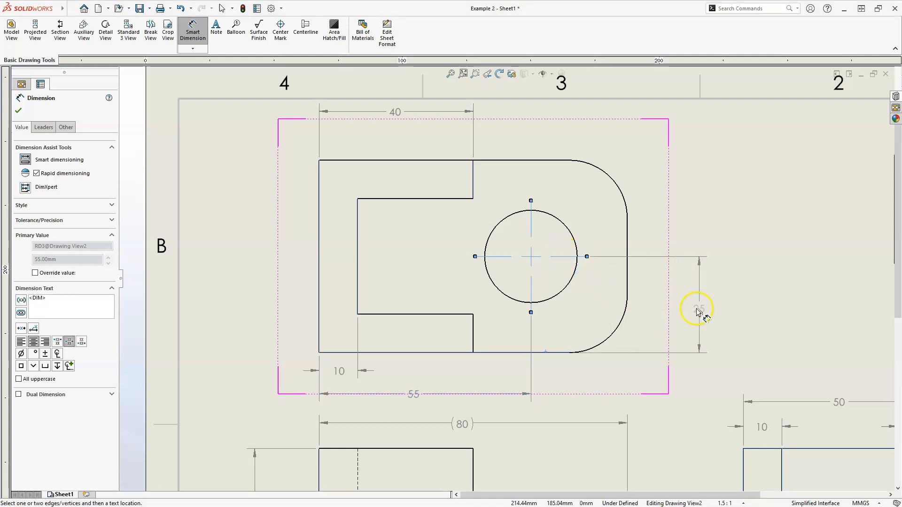
left_click(694, 307)
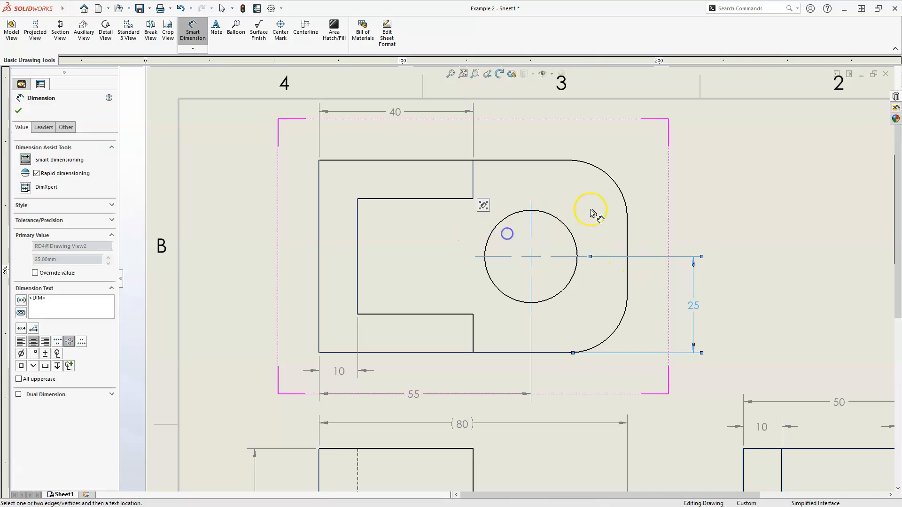
Add a diameter dimension to the top view's hole and a radius dimension to its lower rounded corner, both outside the outline.
left_click(563, 230)
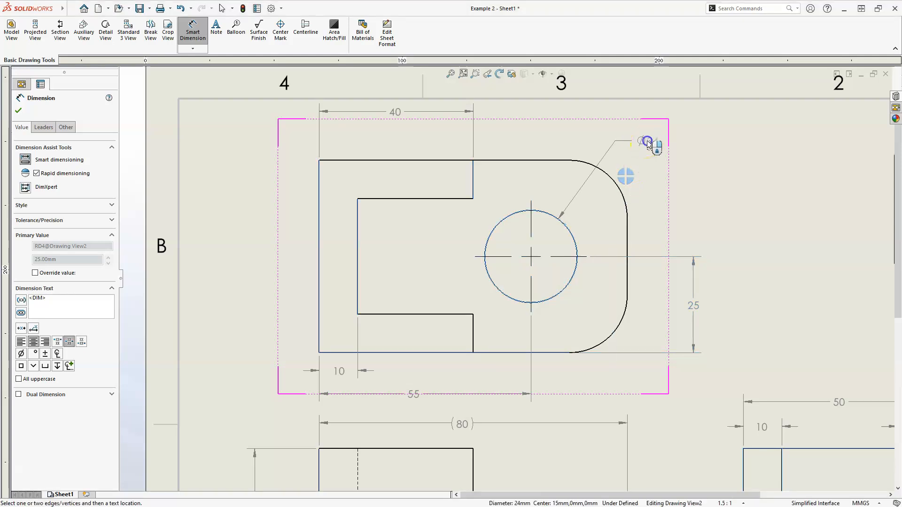
left_click(612, 335)
left_click(675, 401)
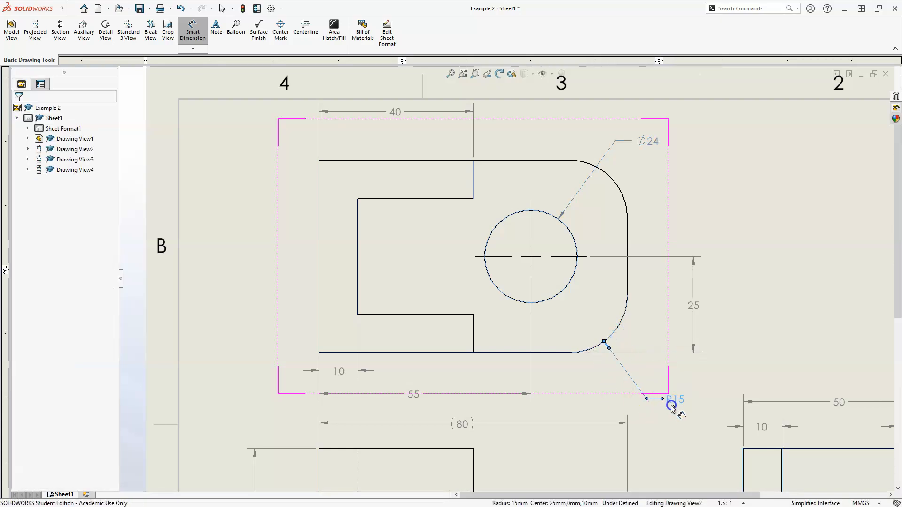
Add the text "2 PLCS" on a second line beneath the corner radius dimension and accept it.
left_click(673, 404)
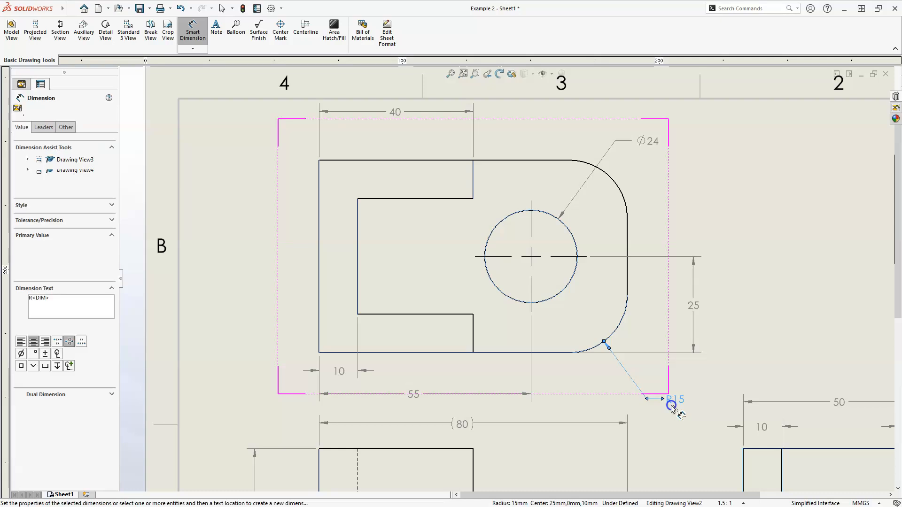
left_click(52, 300)
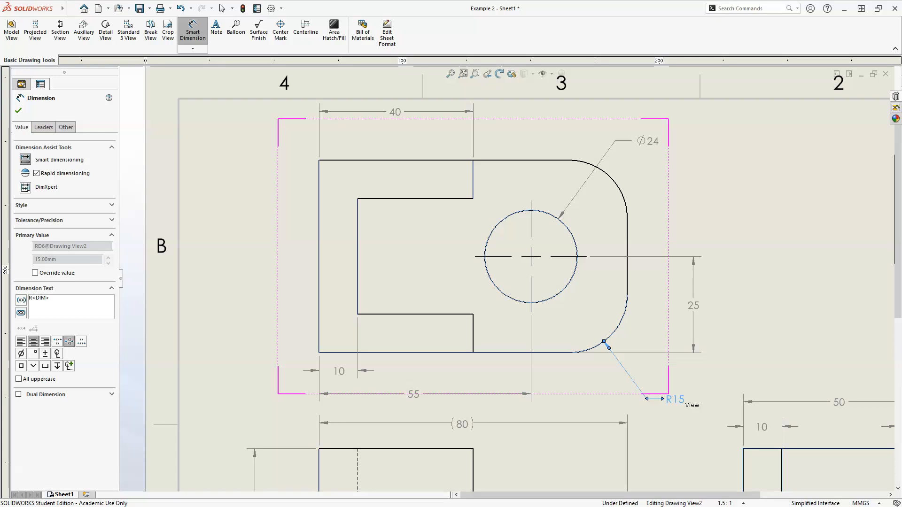
type("2 PLCS")
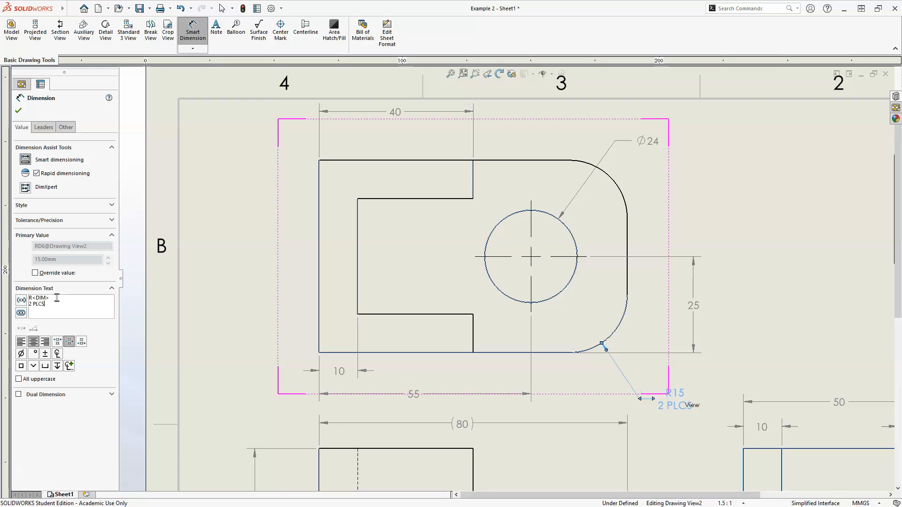
left_click(21, 111)
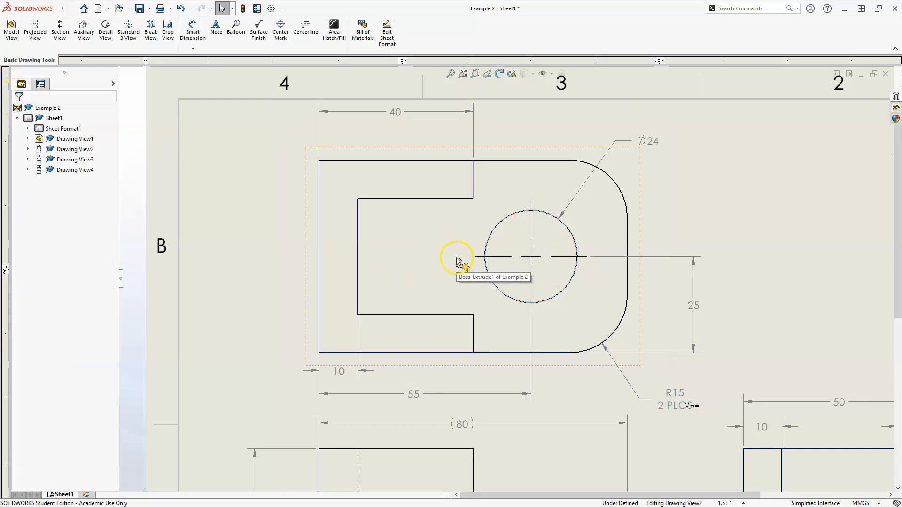
scroll(423, 208, "down", 5)
scroll(465, 244, "up", 3)
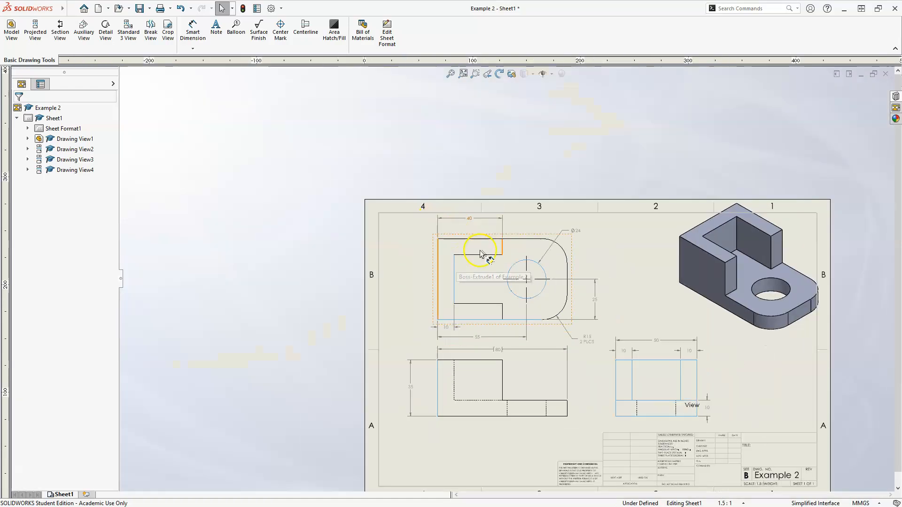
scroll(488, 331, "down", 3)
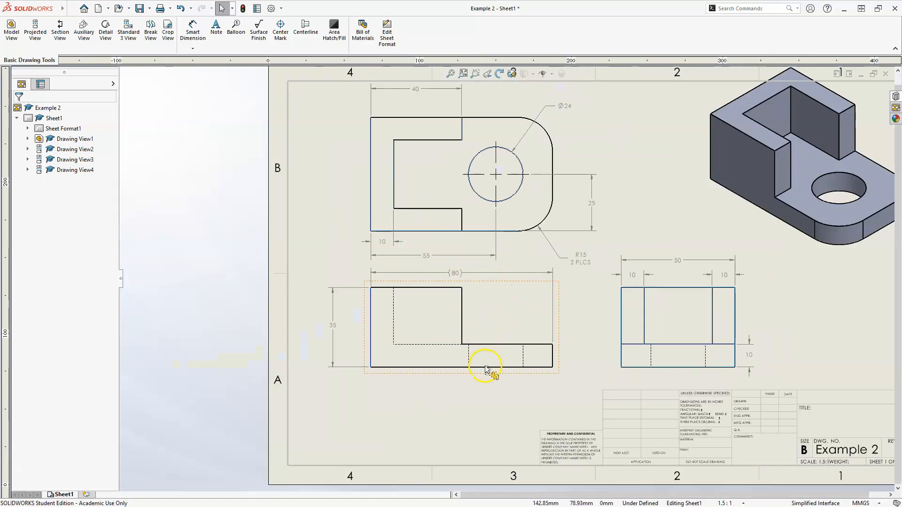
Add centerlines between the hidden hole edges in the front view and the right view.
left_click(306, 27)
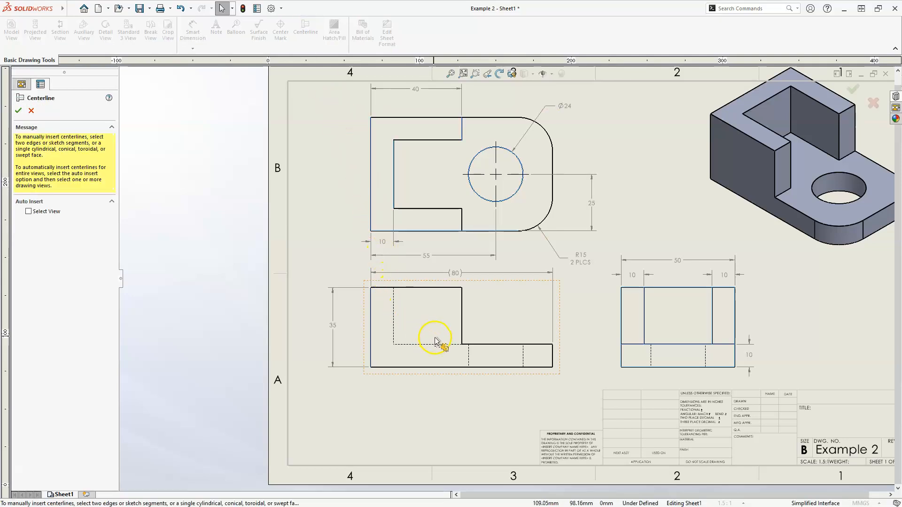
left_click(467, 357)
left_click(523, 359)
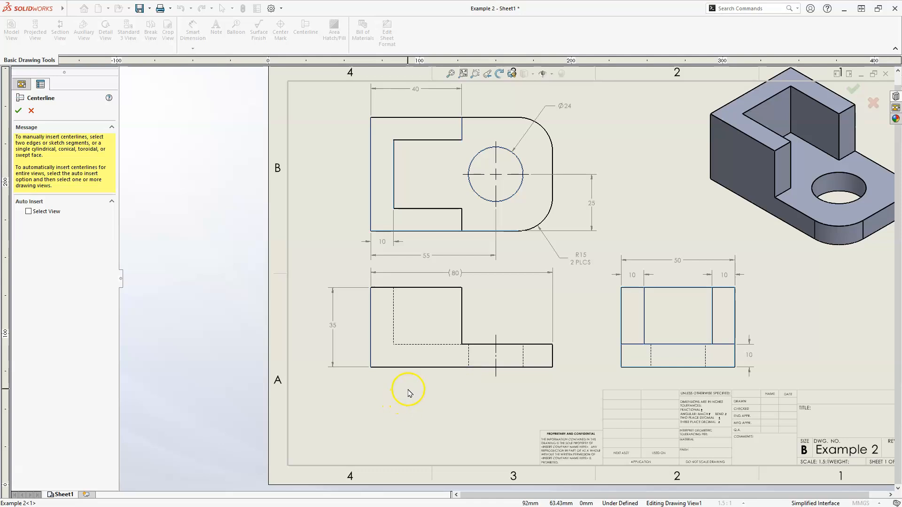
left_click(652, 360)
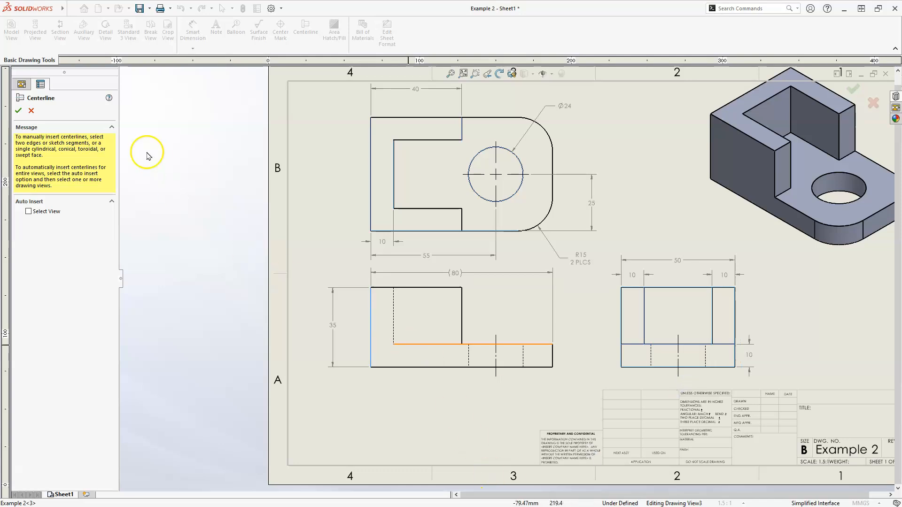
left_click(18, 111)
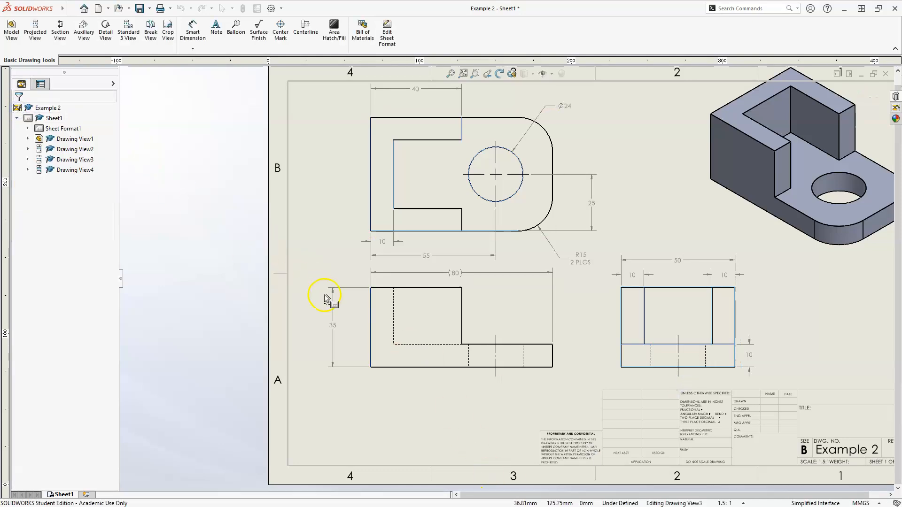
Move the shaded isometric view slightly down so that it sits inside the sheet border.
middle_click(310, 230)
middle_click(309, 229)
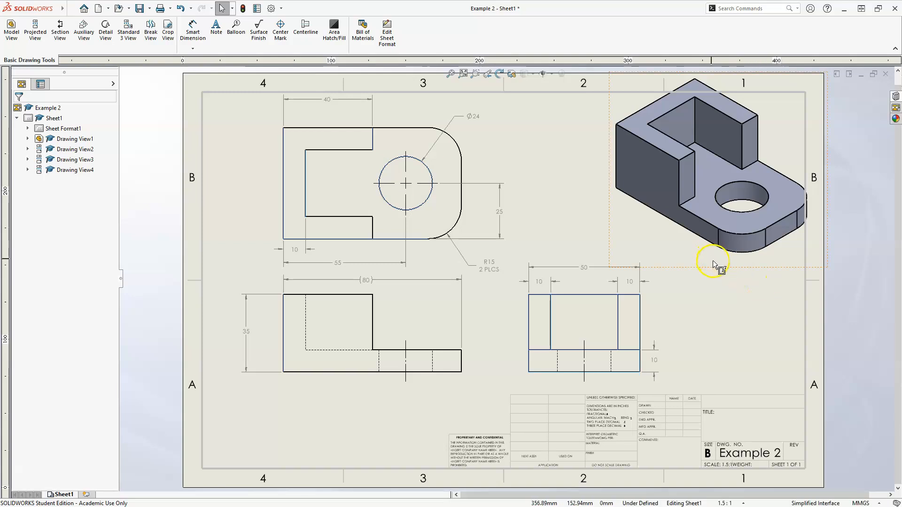
left_click(718, 271)
left_click_drag(717, 271, 717, 288)
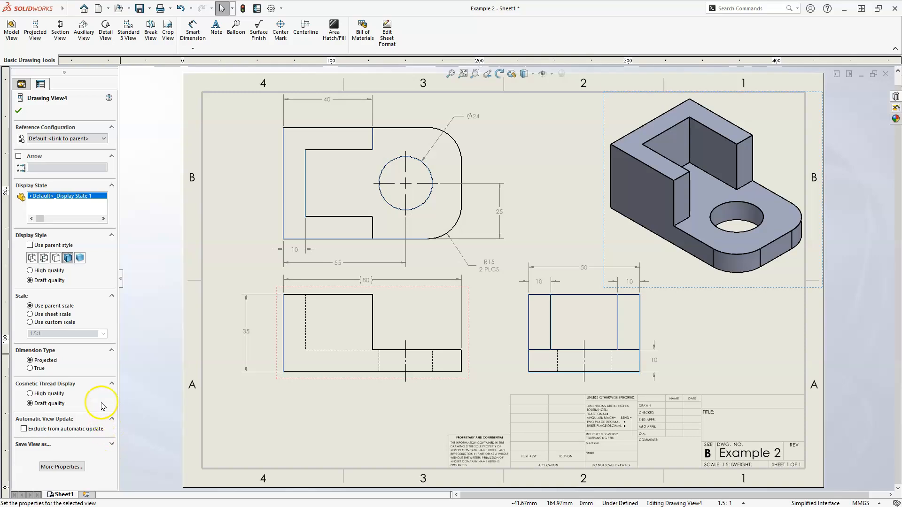
Give the isometric view a custom scale of 1:1, accept it and deselect the view.
left_click(30, 322)
double_click(36, 333)
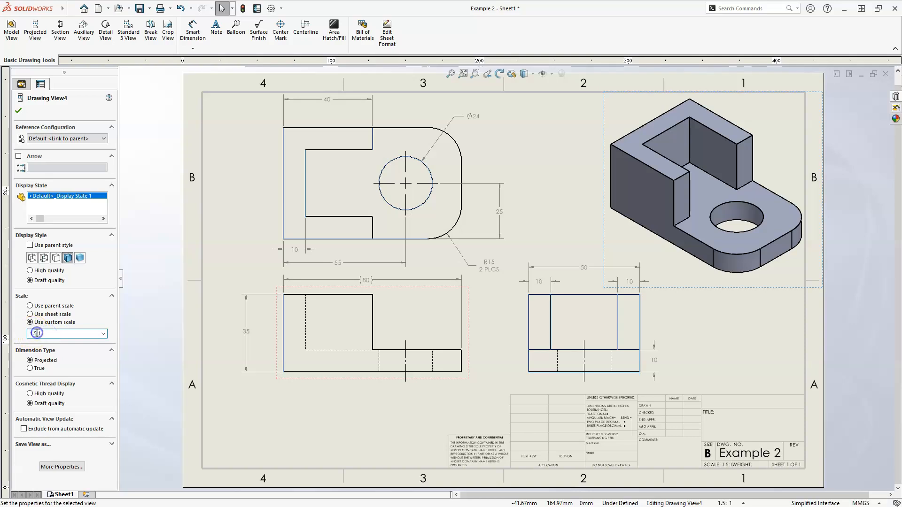
left_click_drag(36, 333, 25, 333)
type("1")
key("Return")
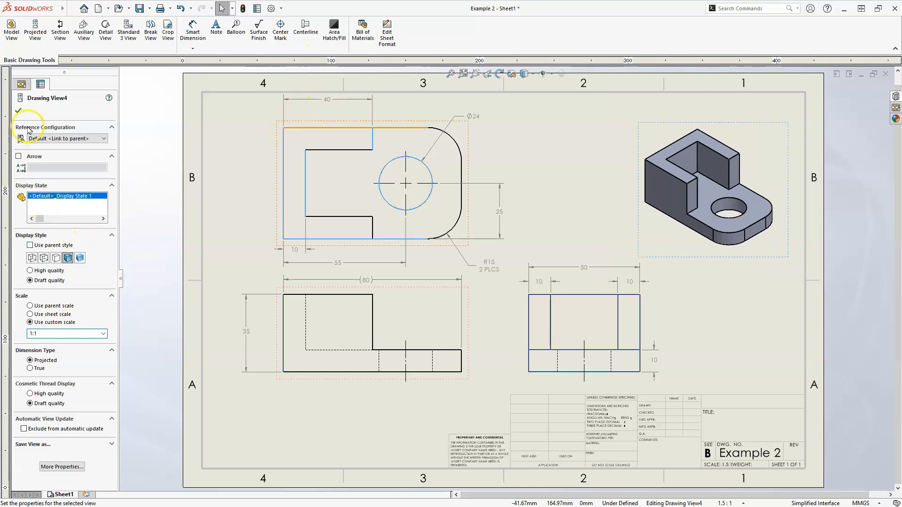
left_click(19, 111)
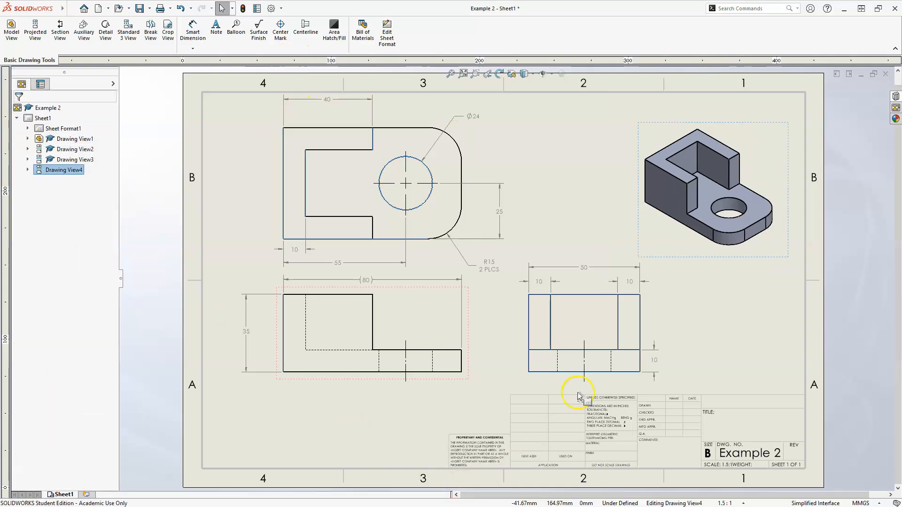
left_click(485, 282)
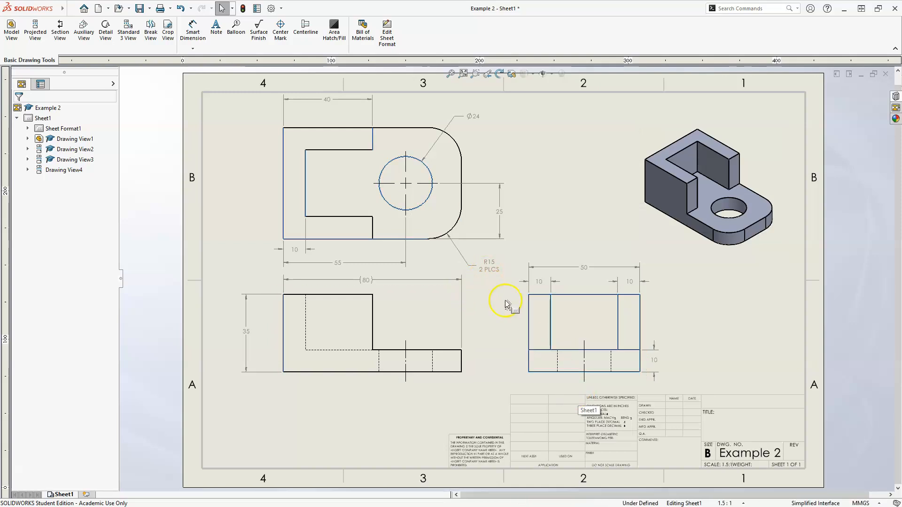